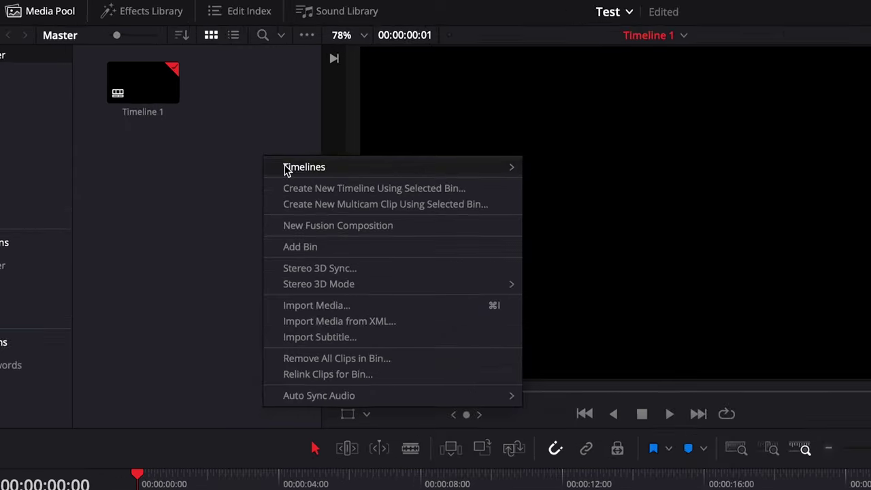
Create a new empty timeline named "Search Bar" with custom settings, checking its format options first
mouse_move(260, 150)
click(576, 170)
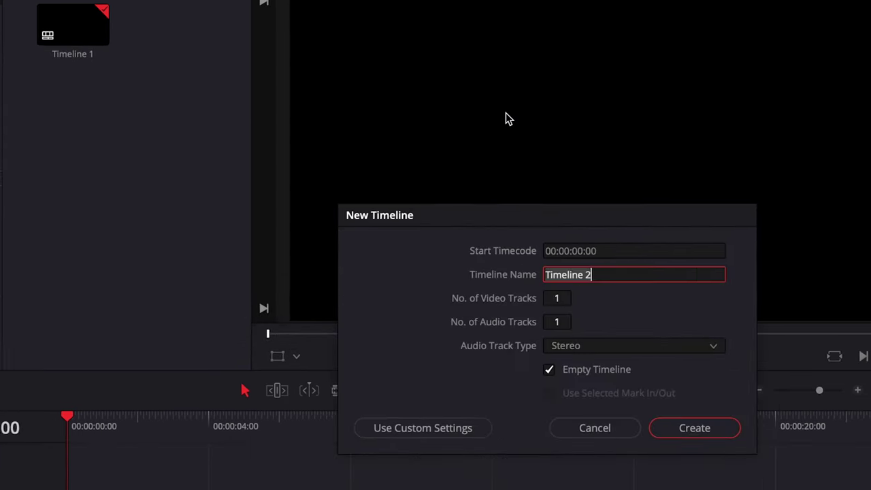
click(311, 339)
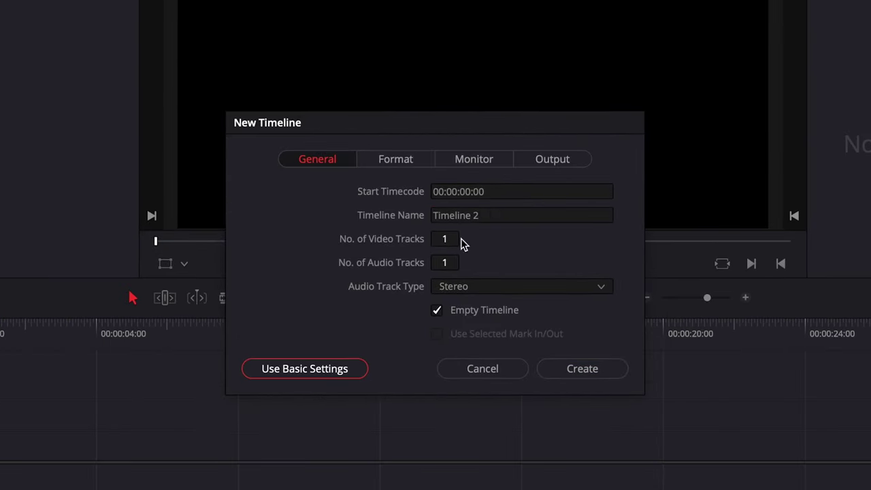
click(409, 163)
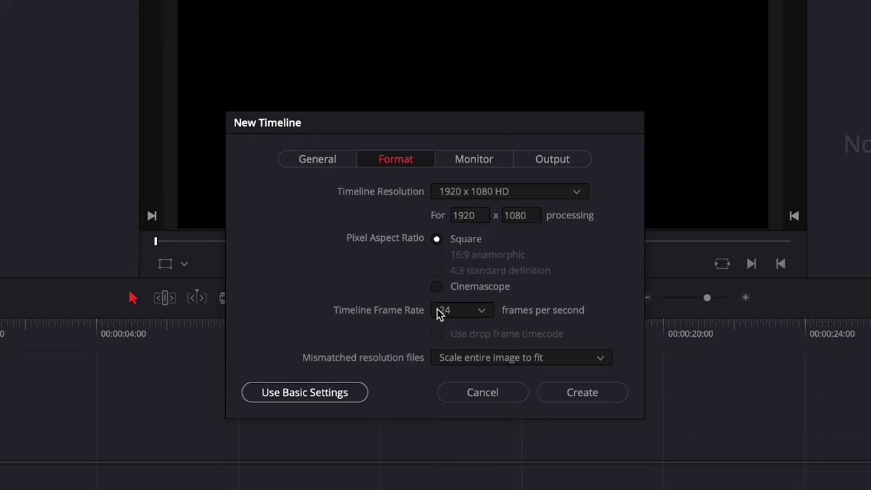
click(328, 162)
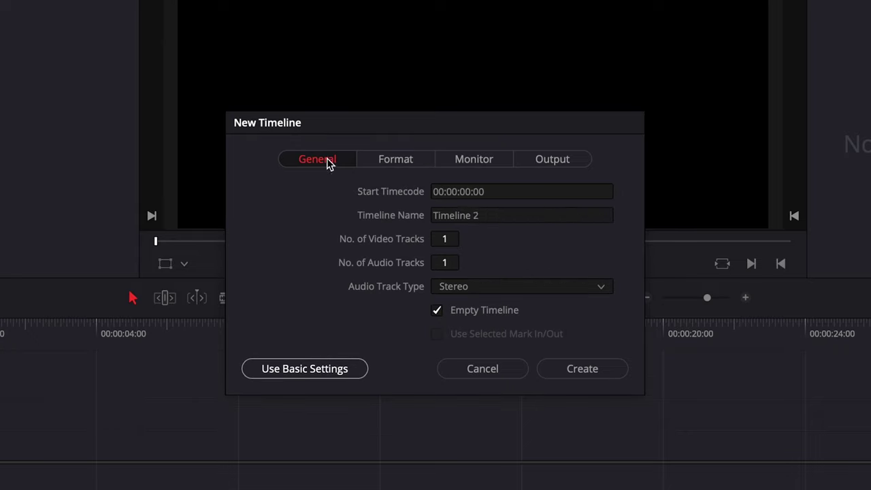
click(495, 215)
text(Search B)
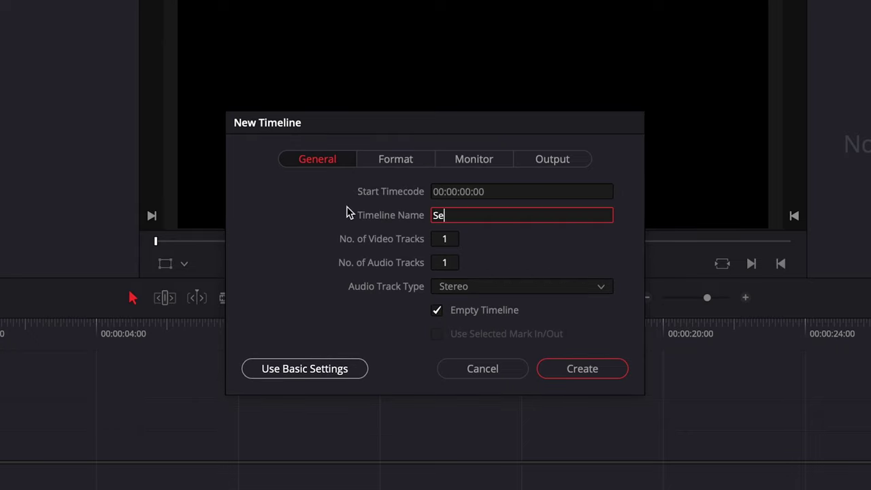
text(ar)
click(584, 369)
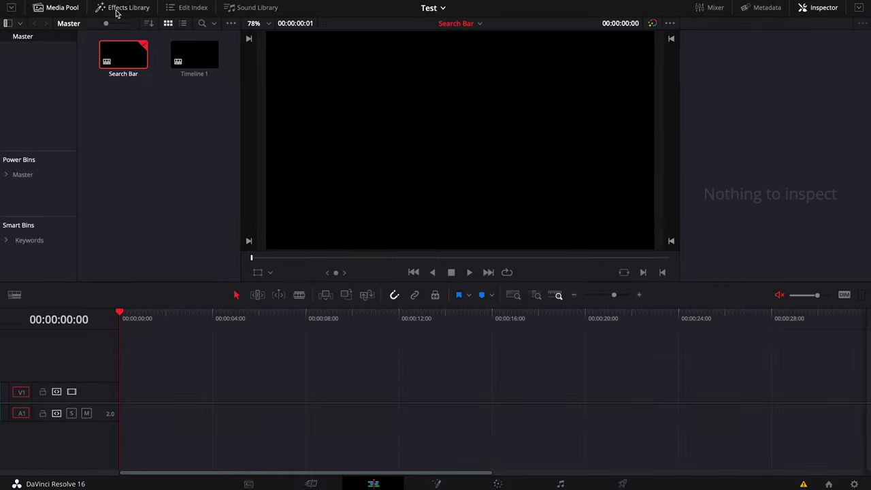
Add a Fusion Composition effect at the start of the timeline's V1 track and open that clip in Fusion
click(120, 8)
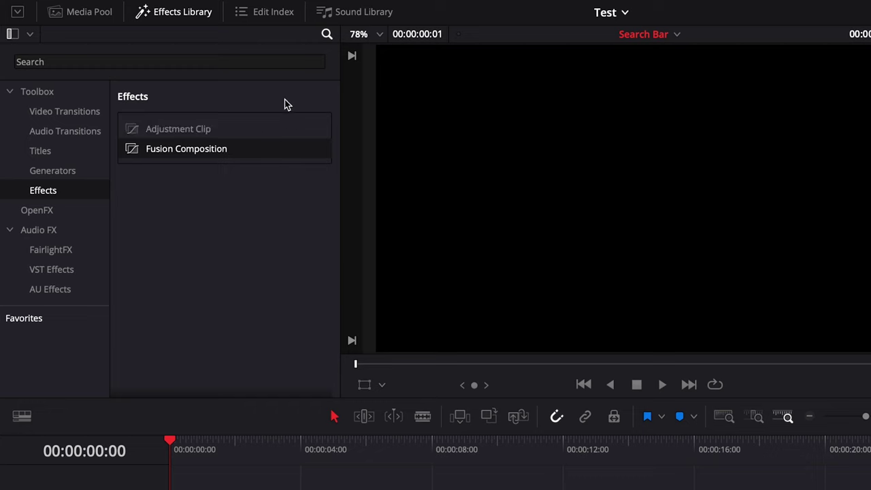
drag(163, 151, 174, 489)
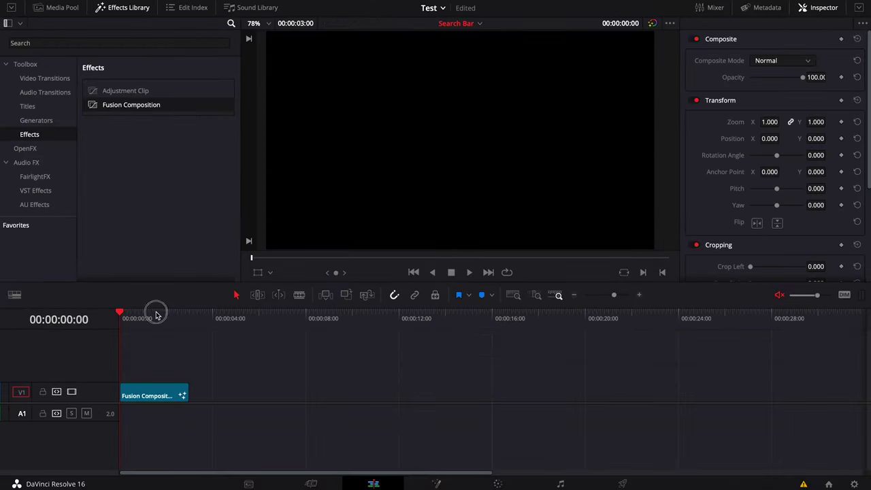
click(157, 314)
click(148, 394)
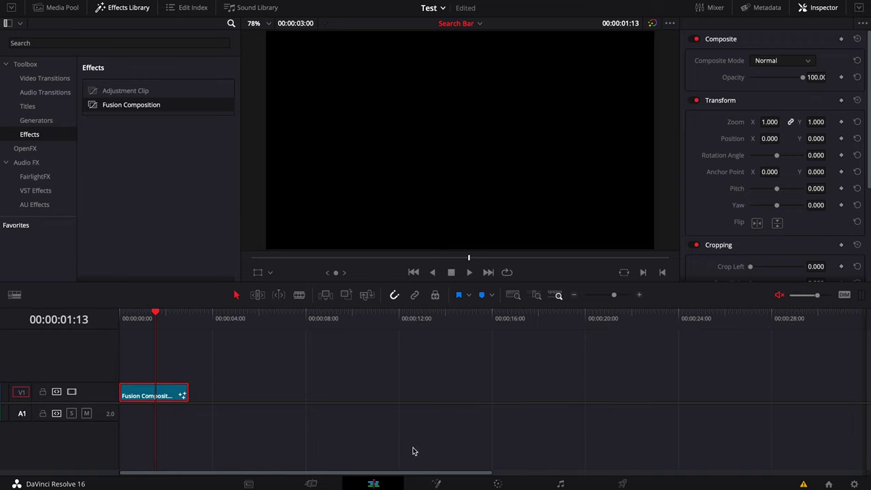
click(437, 483)
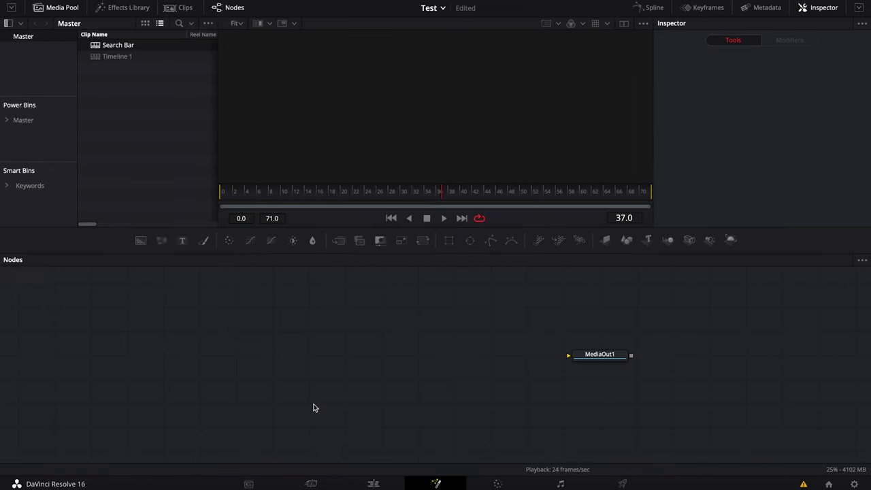
Add a Background node masked by a Rectangle node and show the Background in the viewer
drag(145, 246, 228, 334)
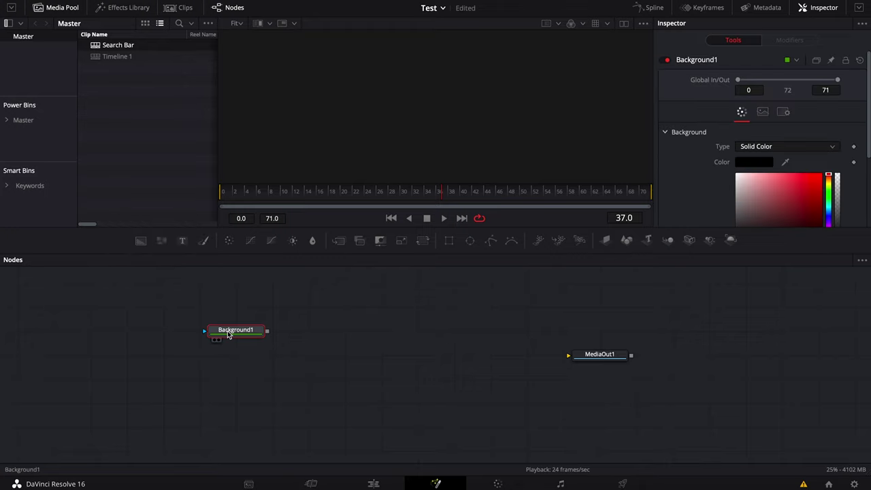
click(449, 241)
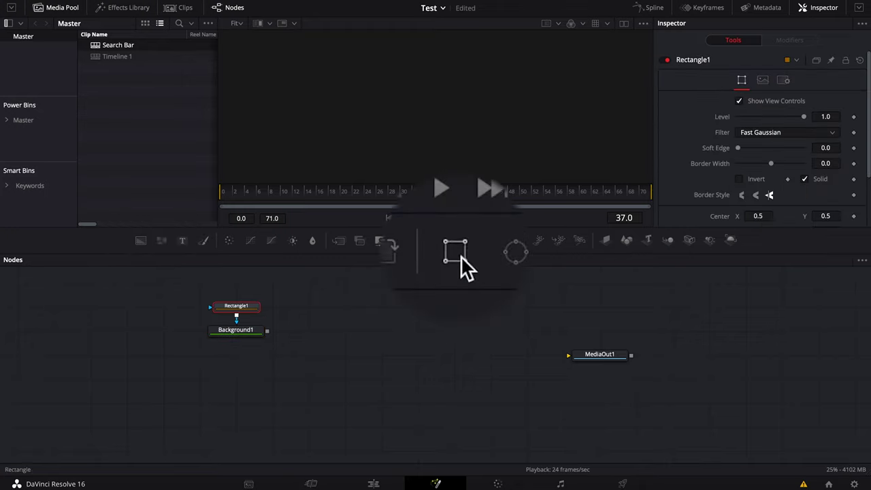
click(217, 341)
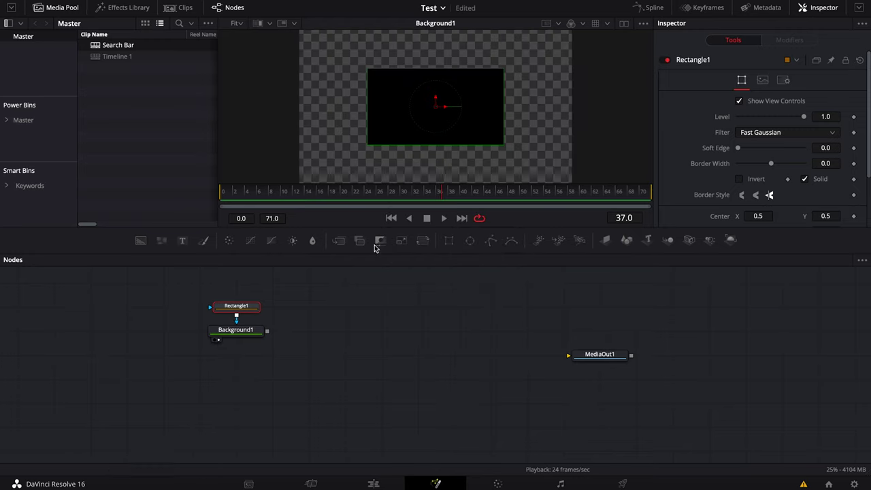
Reshape the rectangle mask into a wide, thin bar about 0.72 wide and 0.13 high
drag(438, 143, 440, 116)
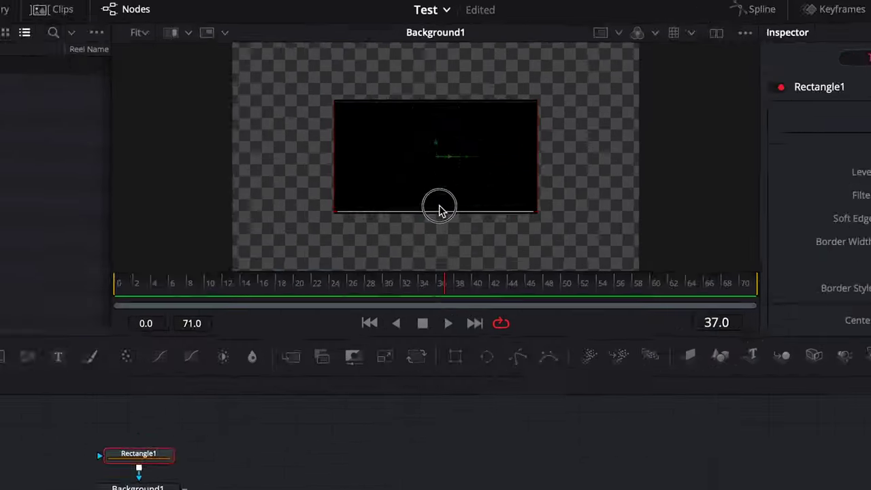
drag(443, 191, 446, 196)
drag(549, 175, 614, 173)
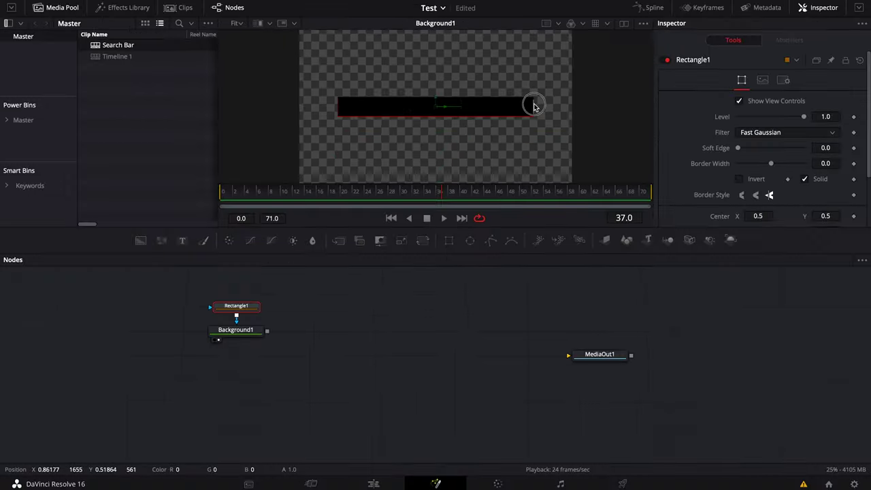
drag(534, 107, 533, 106)
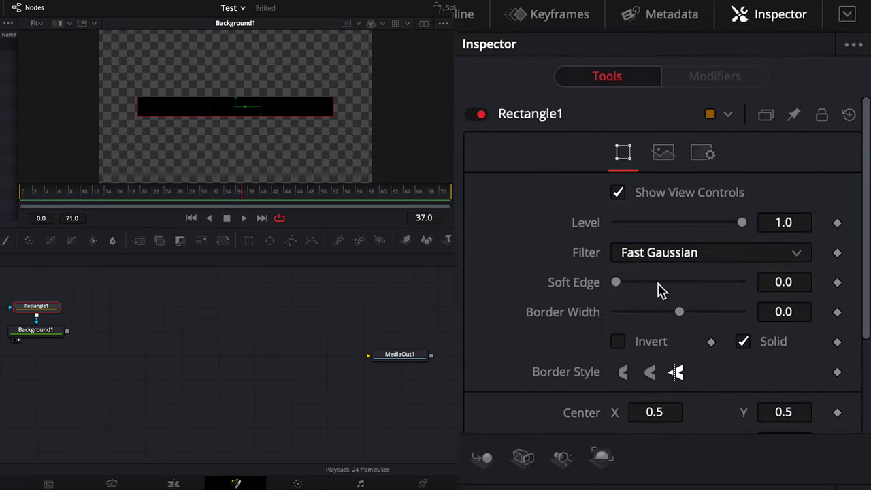
Set the rectangle mask's corner radius to 1.0 to fully round the bar's ends
scroll(531, 239, down, 5)
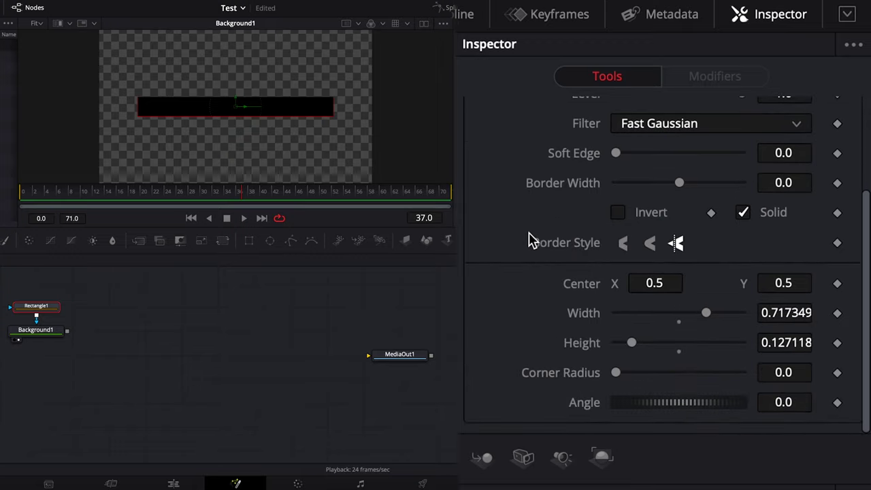
click(616, 373)
drag(616, 374, 791, 382)
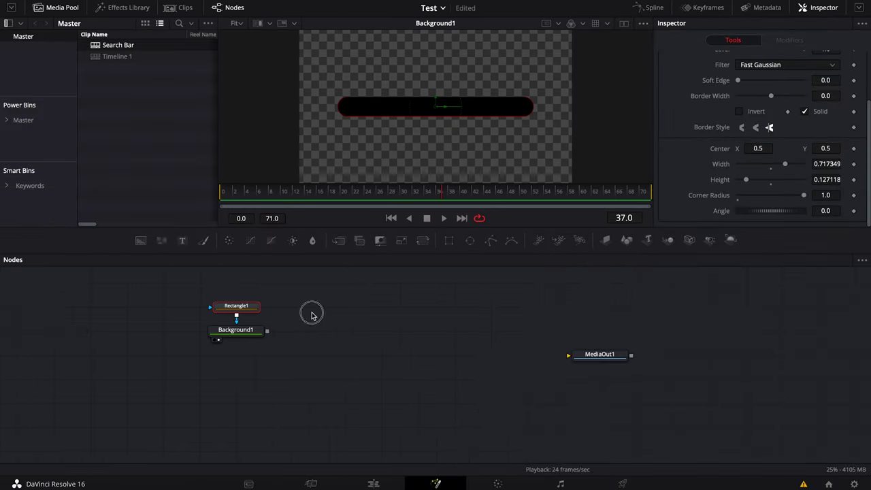
click(312, 315)
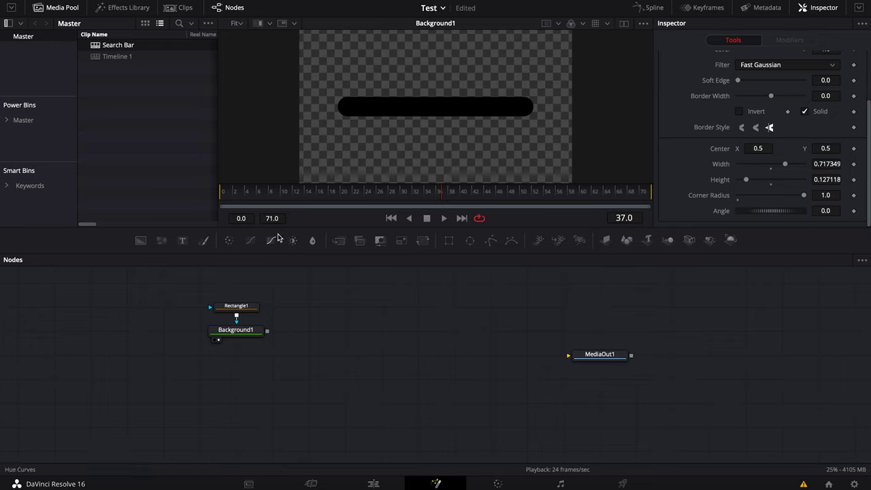
Duplicate the Rectangle and Background node pair and place the copy directly below the original
scroll(266, 322, up, 3)
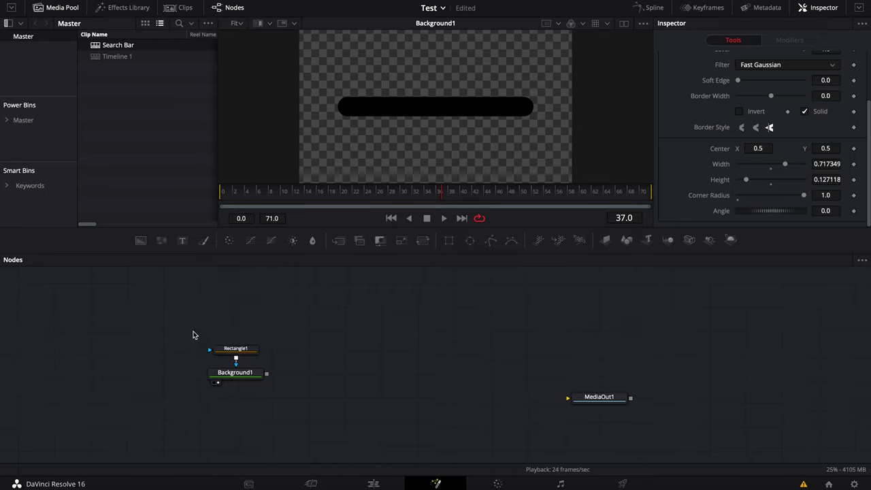
drag(180, 331, 258, 401)
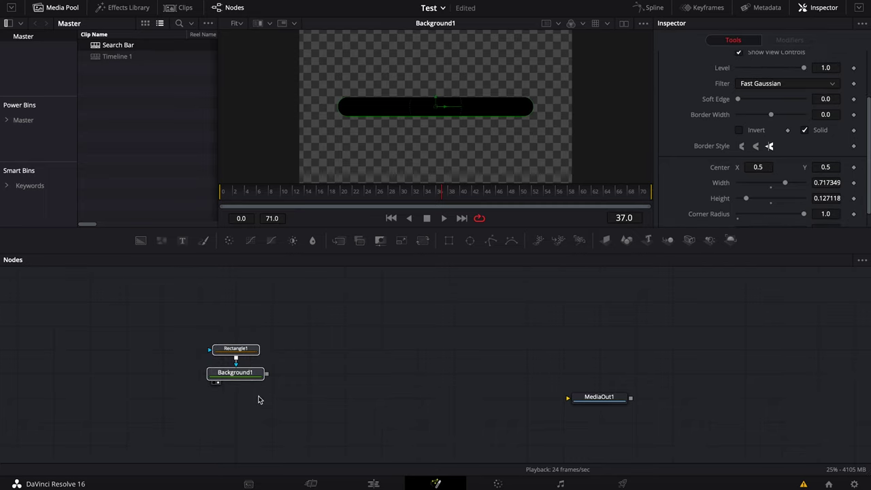
key(super+c)
click(315, 356)
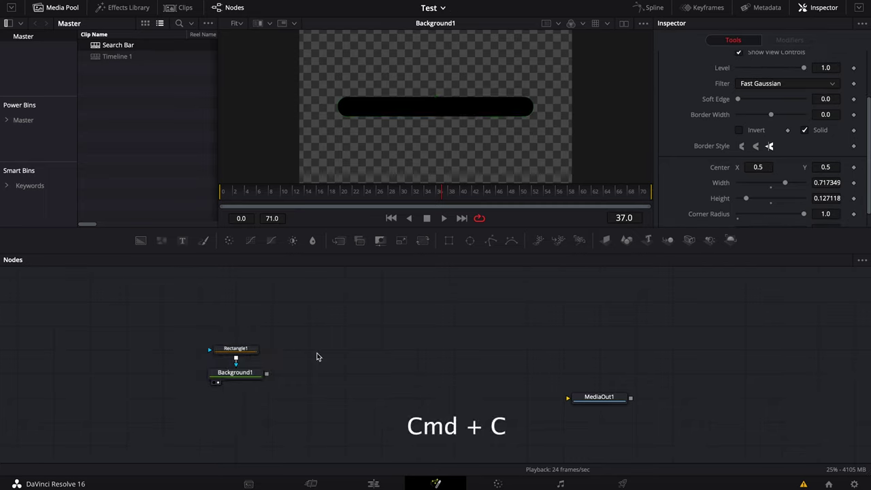
key(super+v)
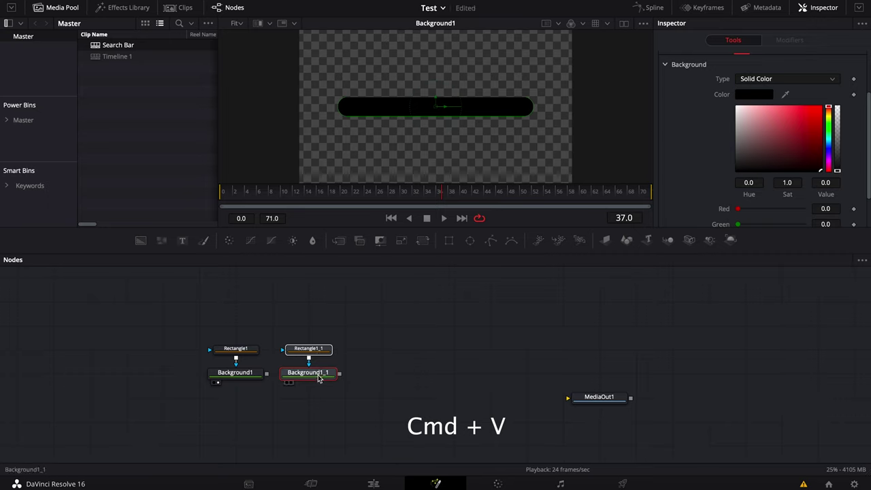
drag(318, 374, 256, 422)
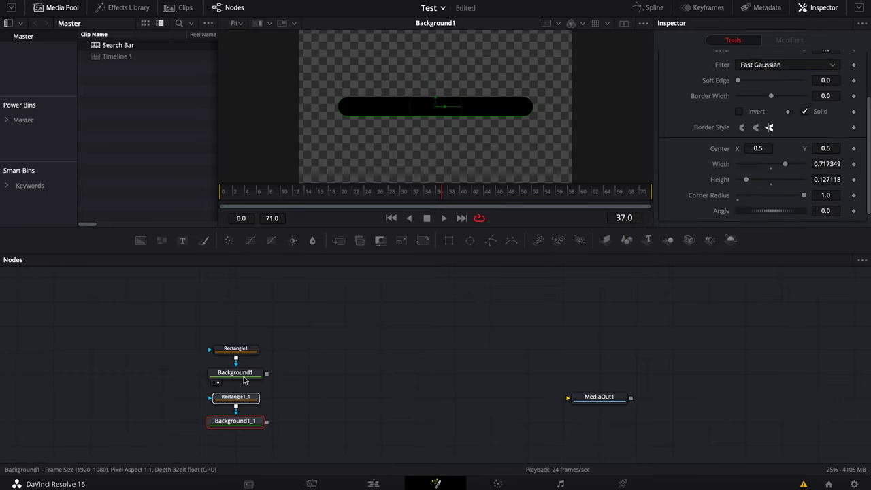
Merge Background1 as the foreground over Background1_1 and show the Merge node in the viewer
drag(303, 335, 305, 427)
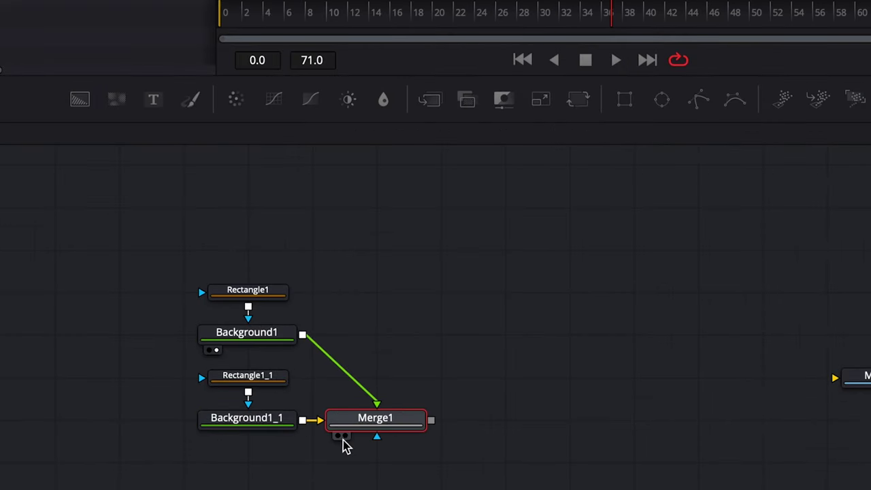
click(345, 437)
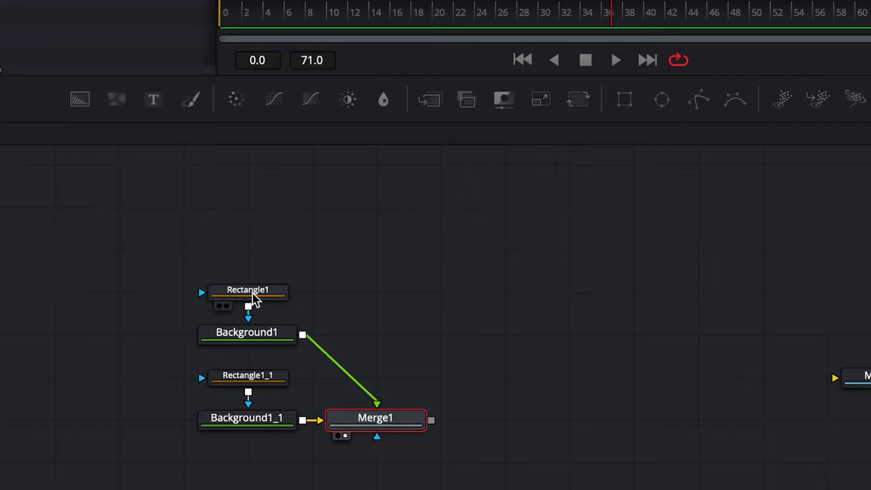
mouse_move(261, 384)
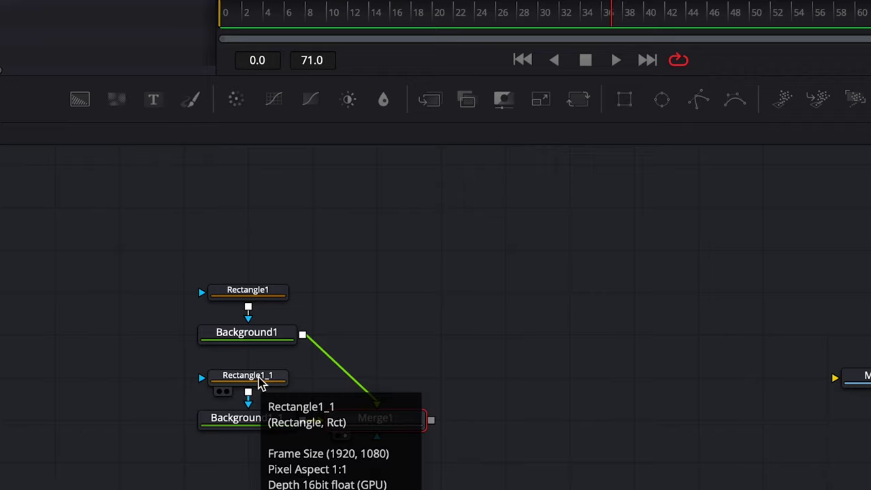
Rename the Rectangle1 node to SearchBox and the Rectangle1_1 node to ShadowBox
click(259, 294)
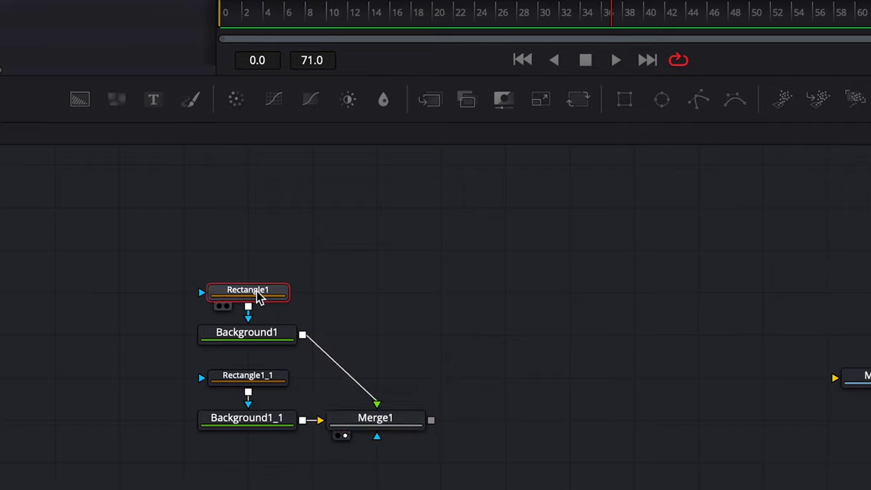
key(F2)
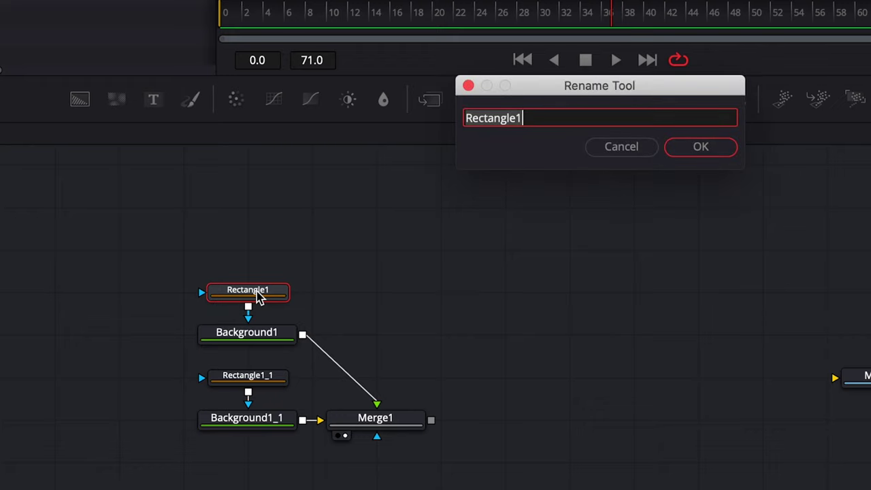
text(SearchBox)
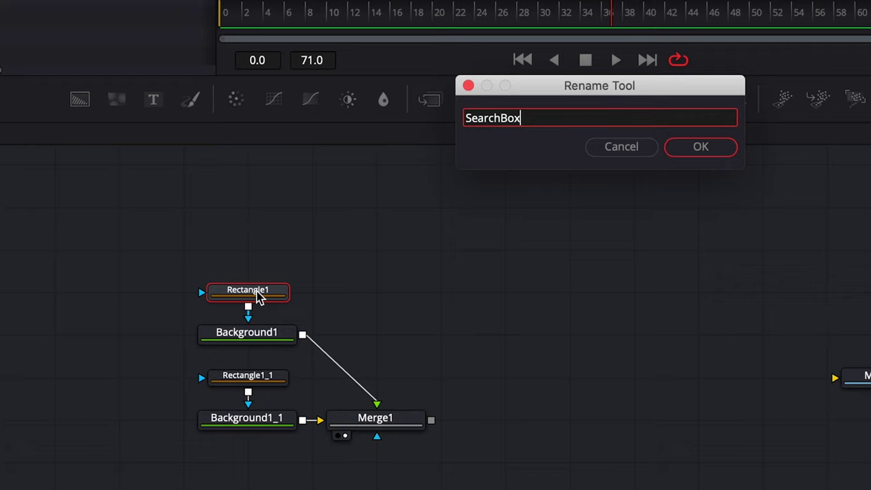
key(Return)
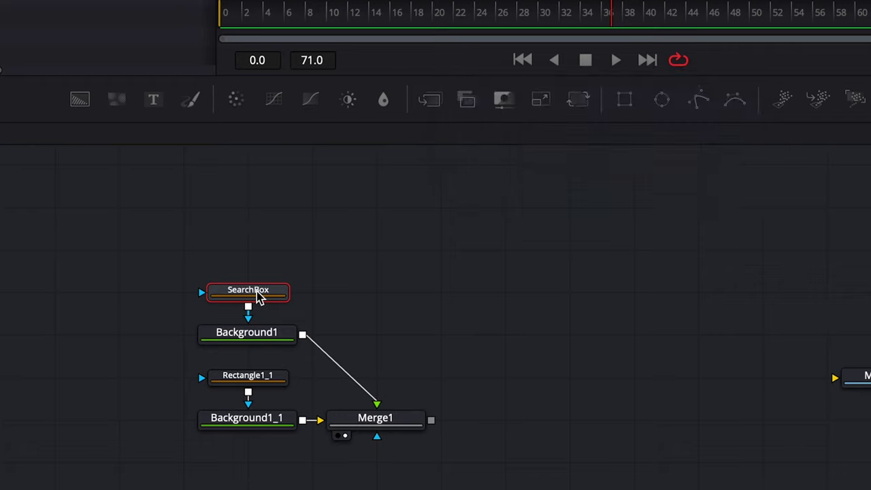
click(261, 379)
key(F2)
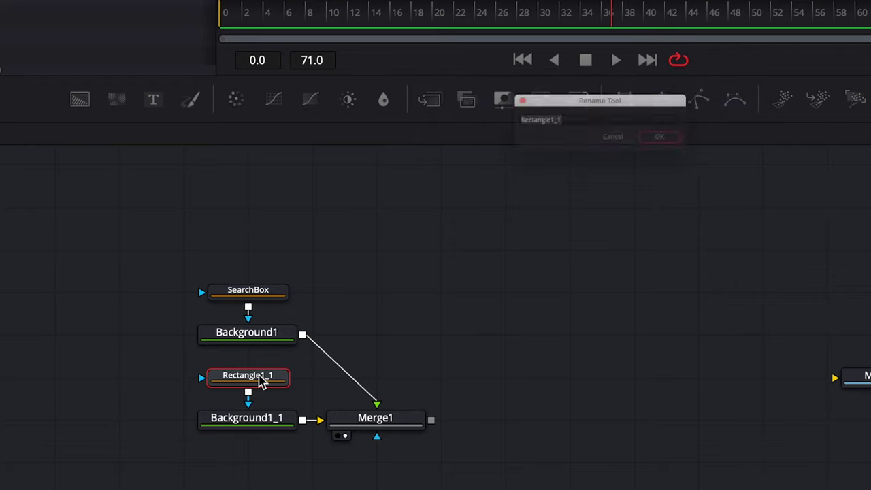
text(ShadowBox)
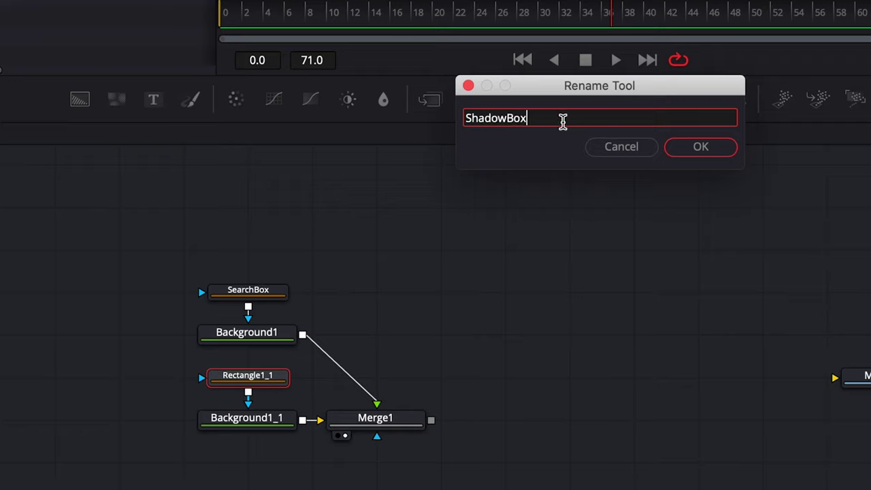
click(695, 149)
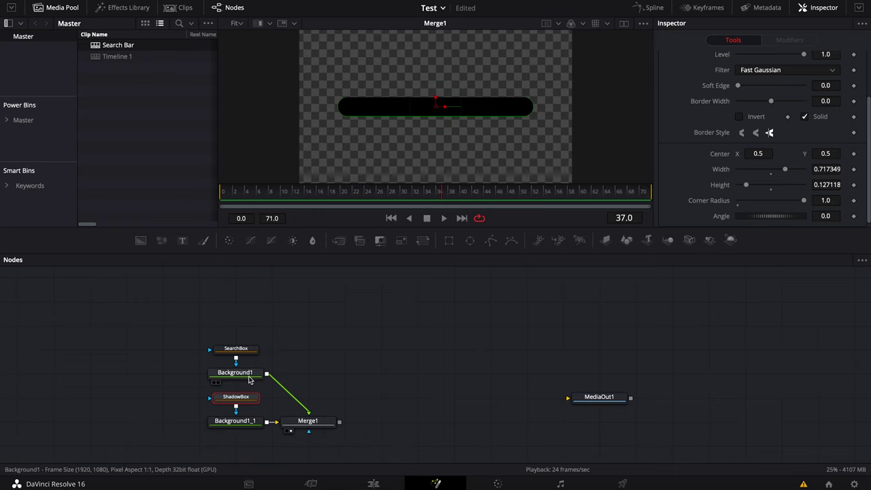
Set the Background1 node's color to pure white
click(250, 381)
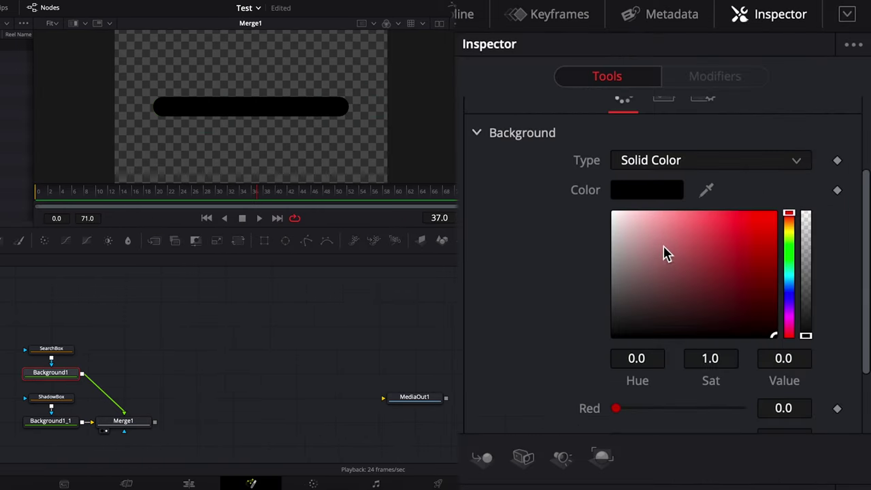
drag(666, 253, 521, 156)
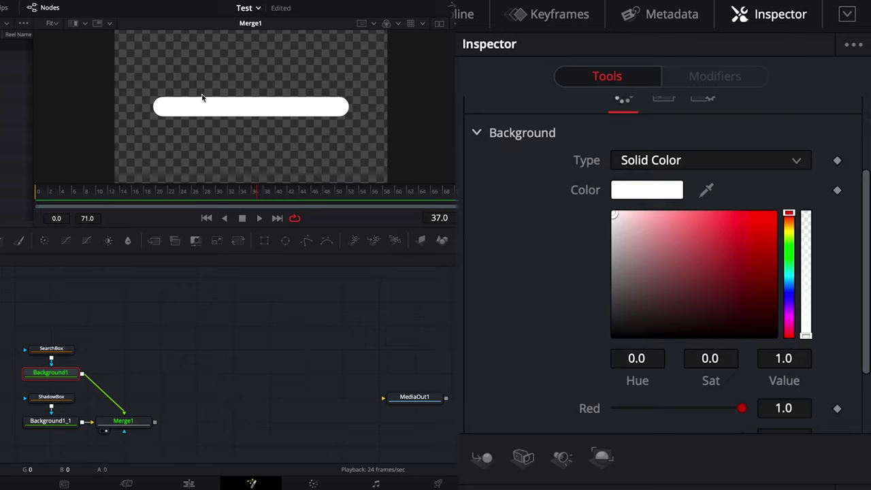
Give the ShadowBox mask a border width of 0.013 and a soft edge of 0.0315
click(50, 421)
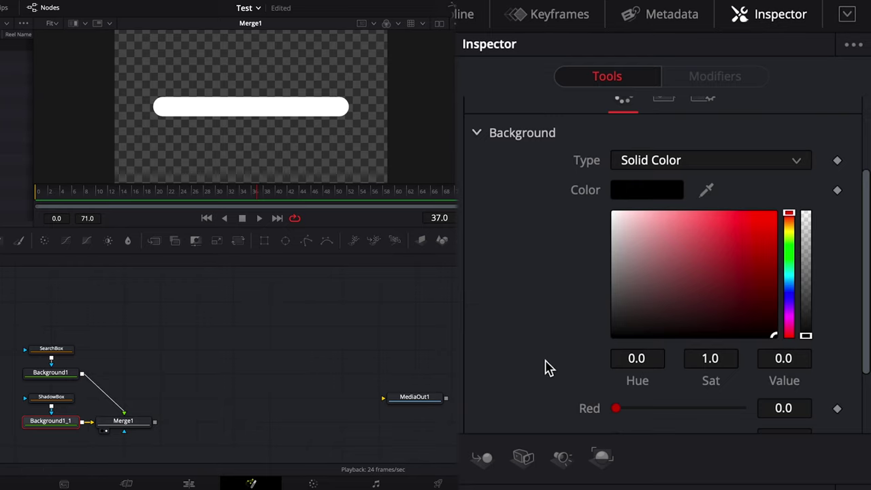
click(51, 397)
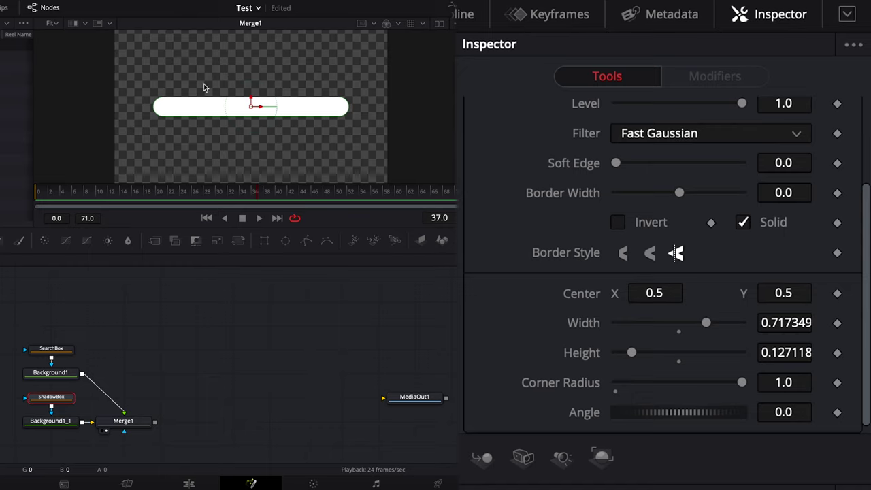
scroll(558, 194, up, 3)
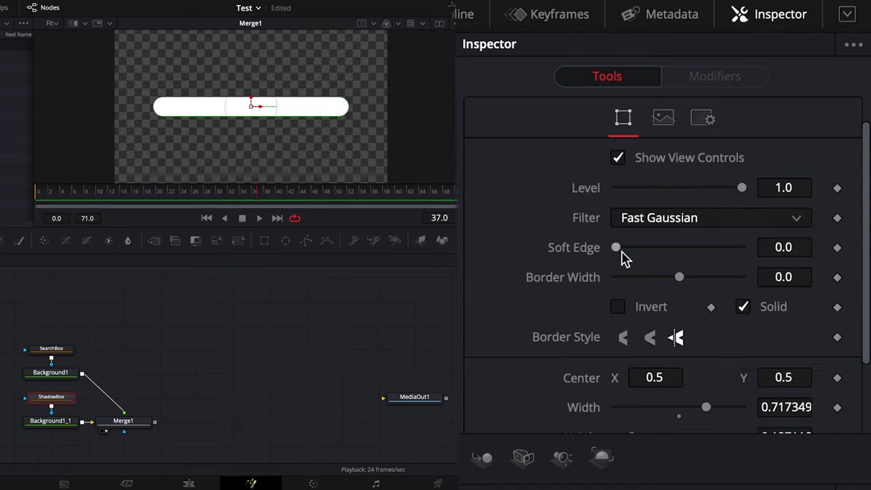
drag(681, 277, 688, 278)
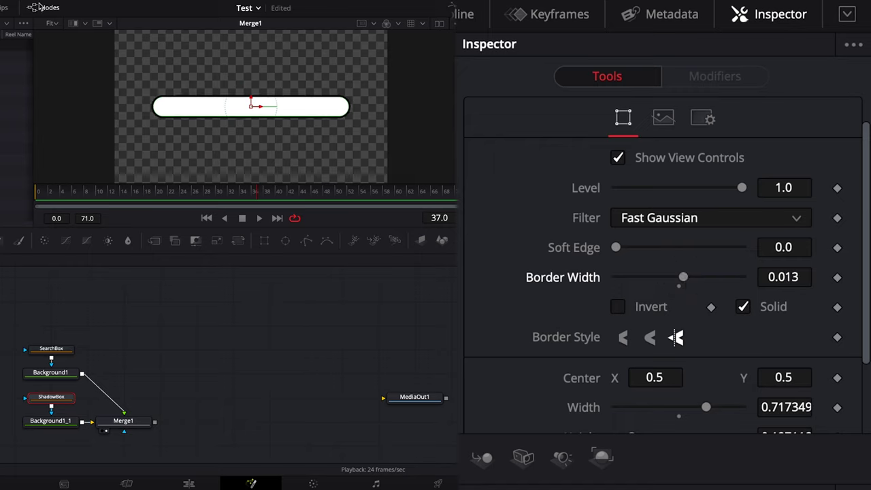
click(57, 26)
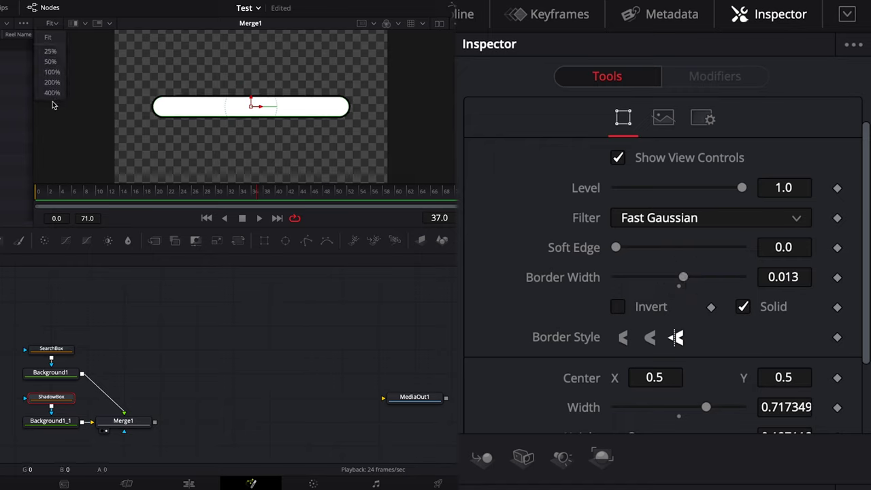
click(54, 82)
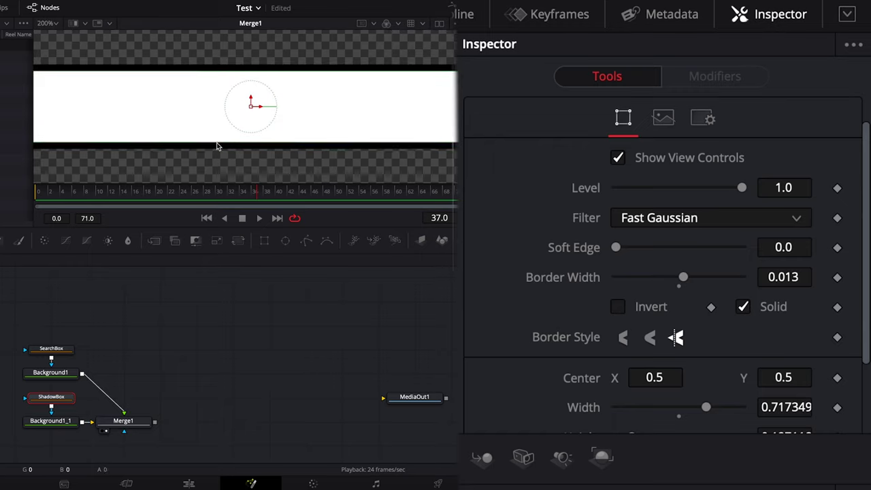
drag(618, 248, 638, 253)
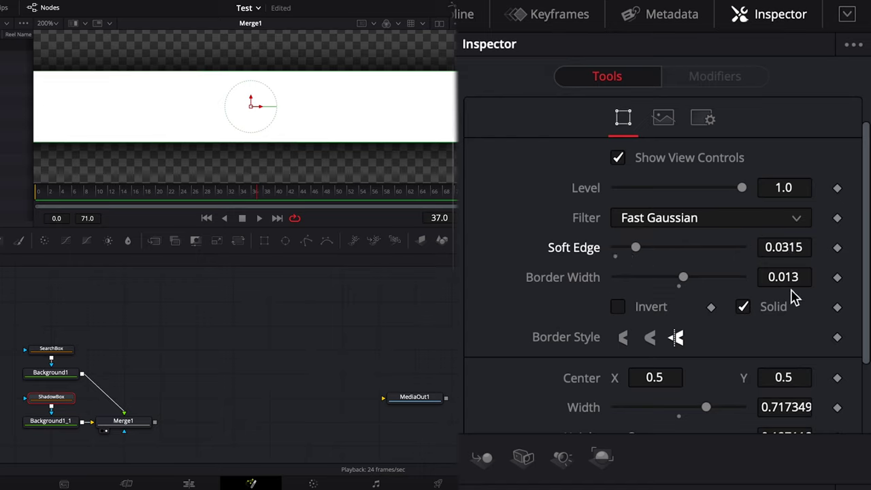
Reduce the ShadowBox mask's border width to 0.008 and fit the whole search bar in the viewer
drag(803, 277, 771, 282)
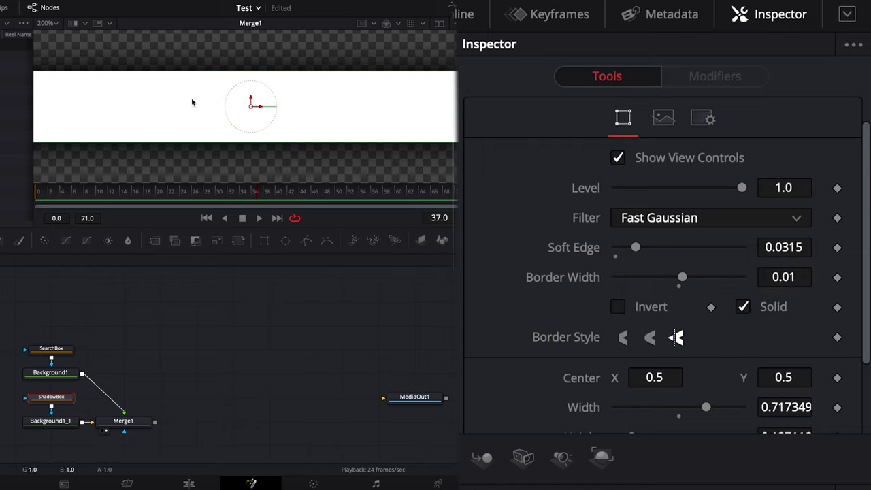
click(56, 26)
click(47, 36)
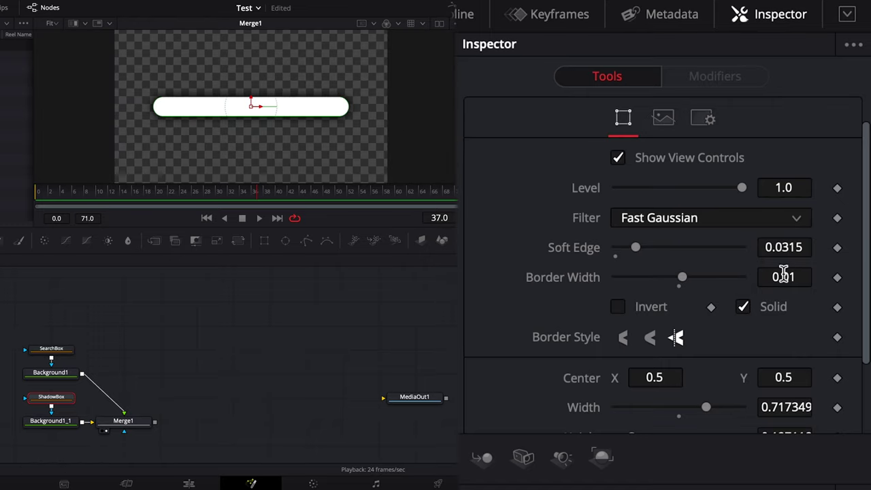
drag(764, 280, 196, 172)
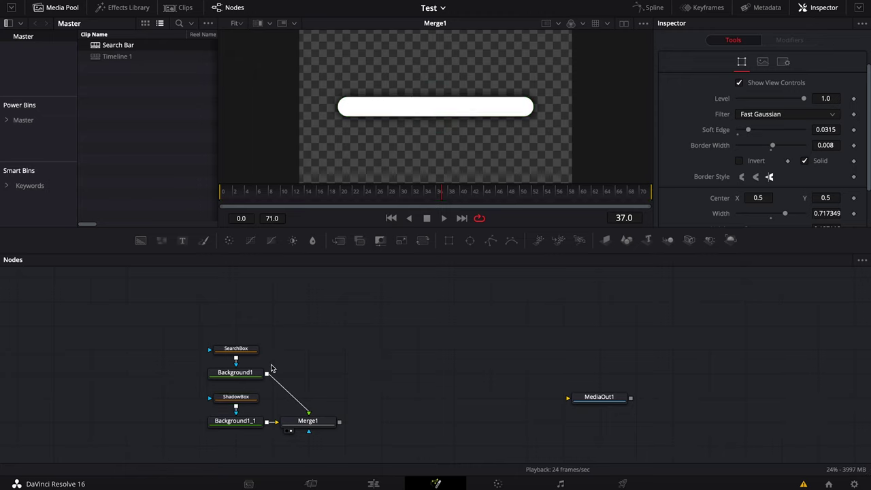
Move the mask, Background and Merge1 nodes together up and to the left in the node graph
drag(192, 308, 281, 377)
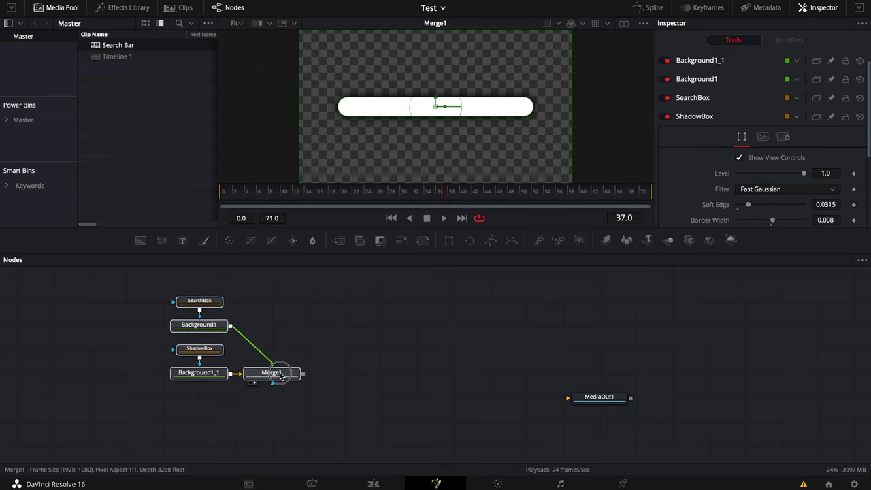
click(326, 343)
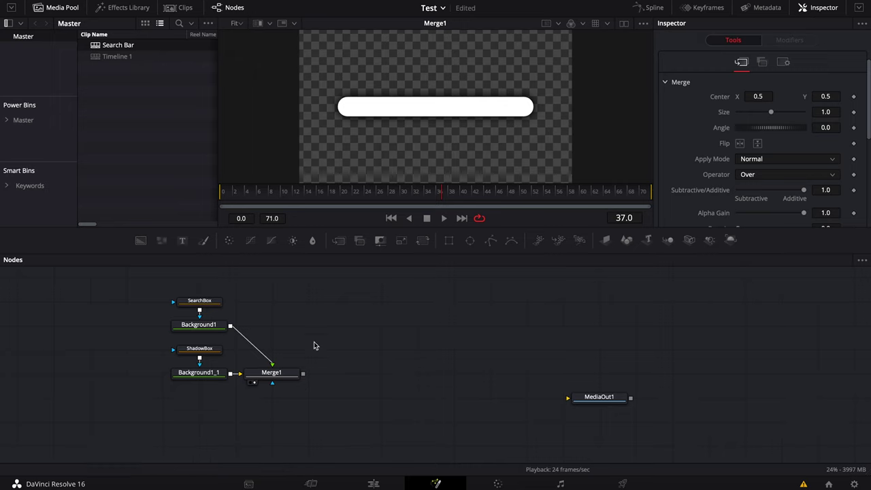
Add a Transform (Xf) node after Merge1
click(277, 376)
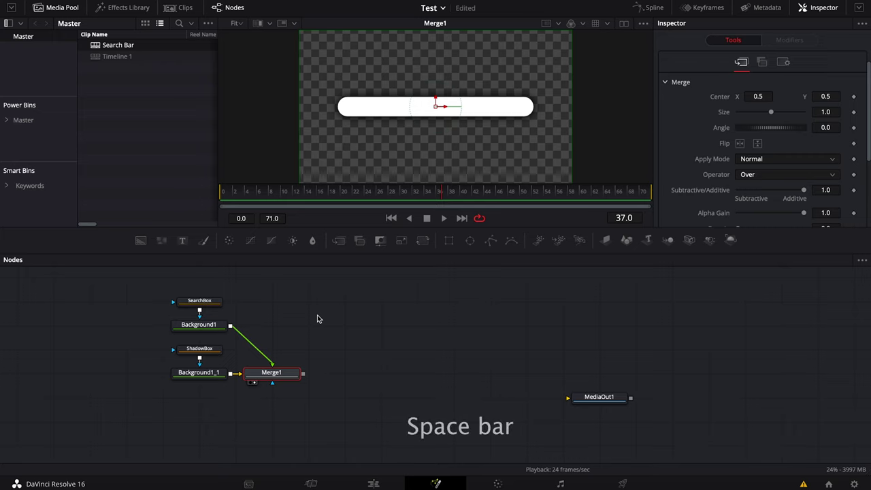
key(shift+space)
text(brigh)
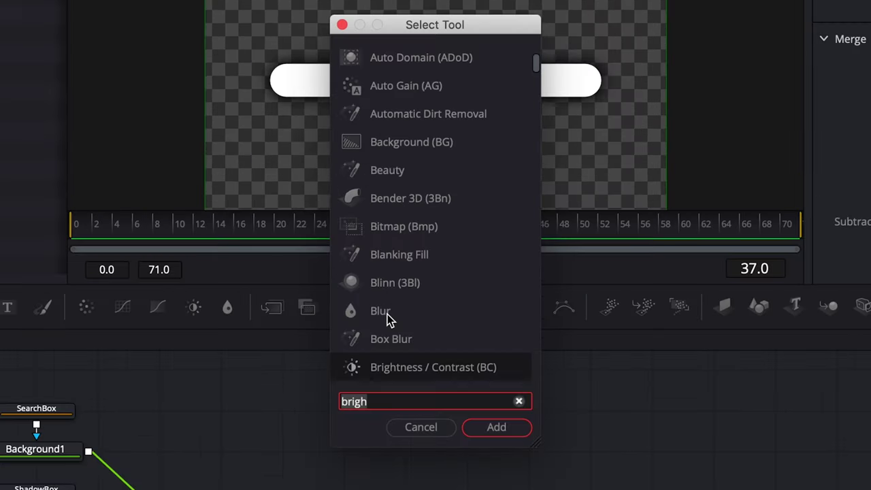
key(BackSpace)
key(BackSpace)
key(BackSpace)
key(BackSpace)
key(BackSpace)
text(transf)
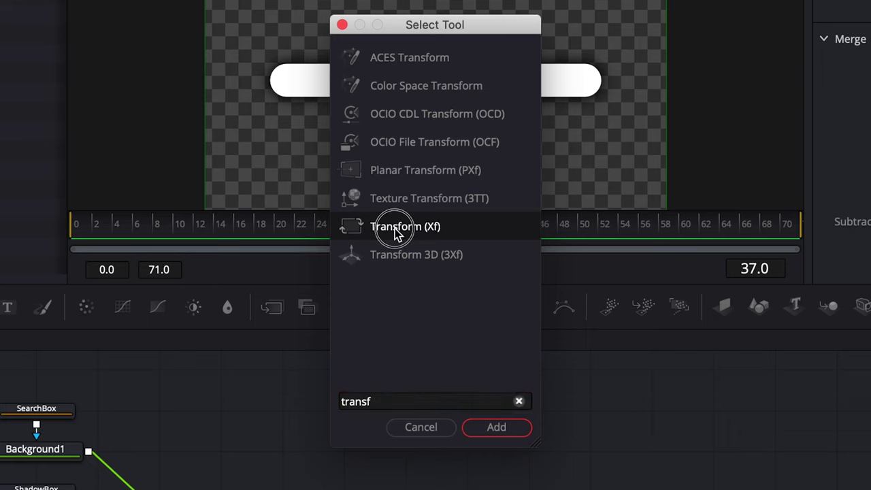
click(398, 231)
double_click(398, 232)
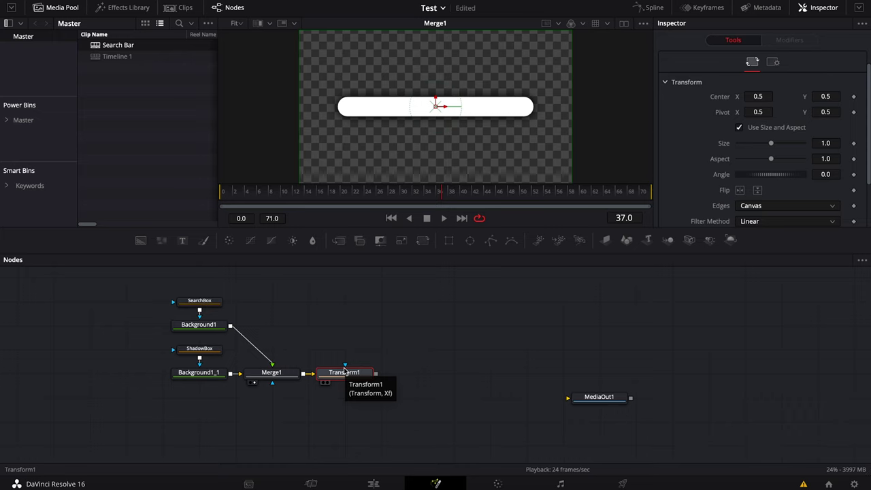
Add a Brightness / Contrast (BC) node after Transform1
key(shift+space)
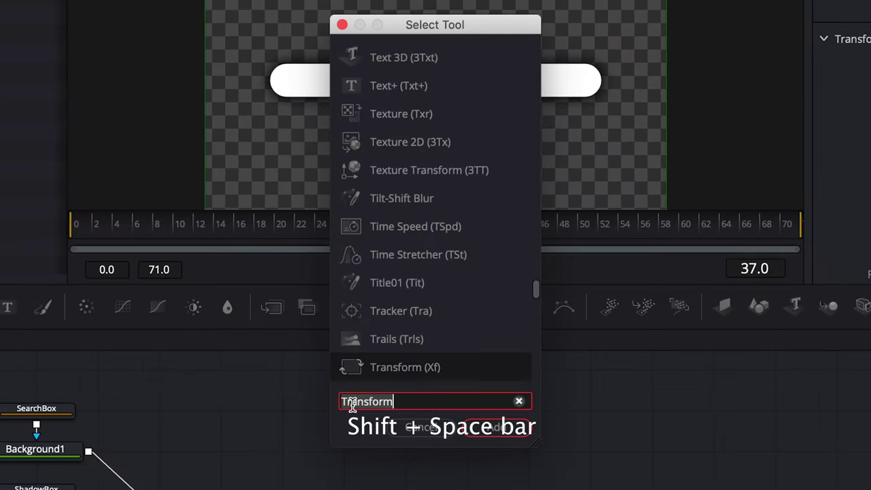
text(brig)
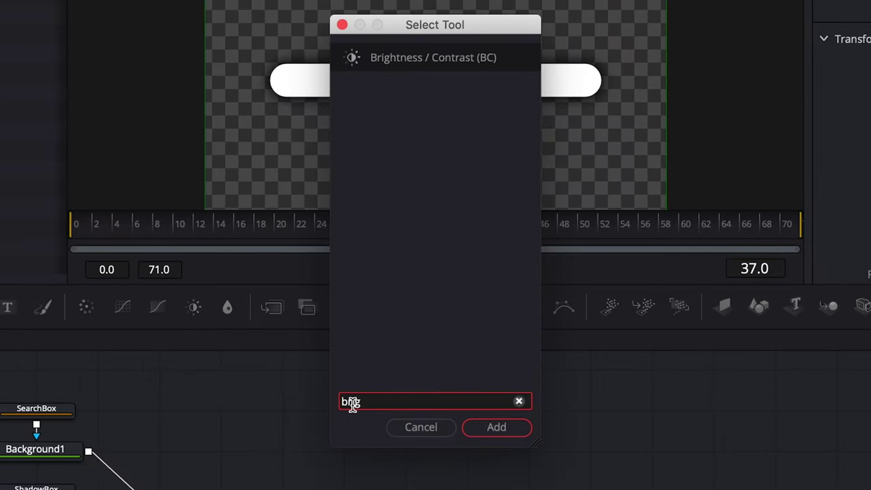
key(Return)
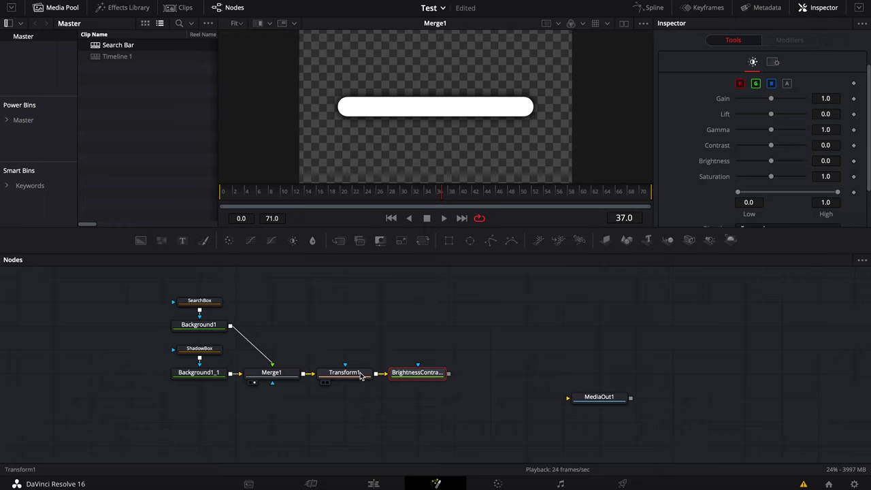
Rename the Transform1 node to SizeANI
click(359, 373)
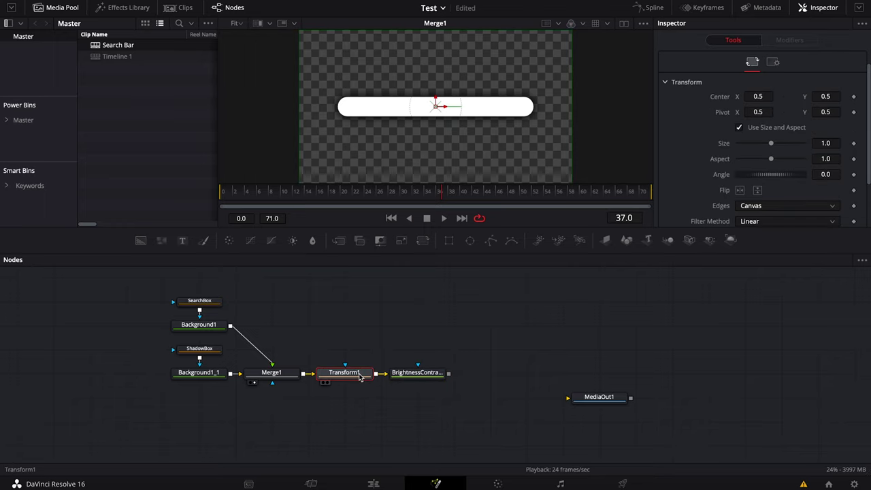
key(F2)
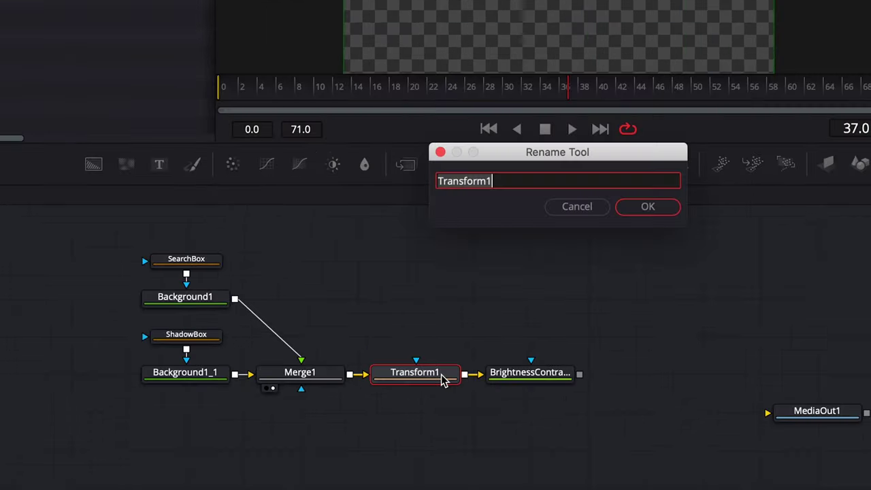
text(SizeA)
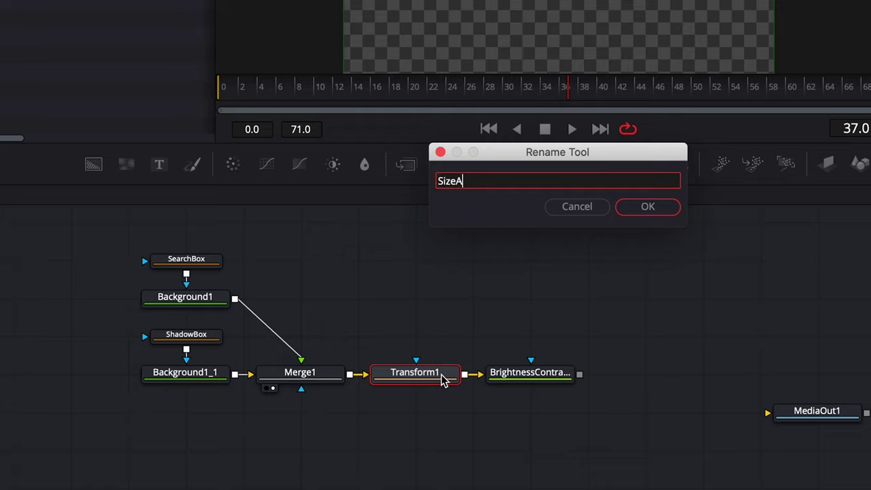
text(NI)
key(Return)
Rename the BrightnessContrast1 node to OpacityANI
click(548, 382)
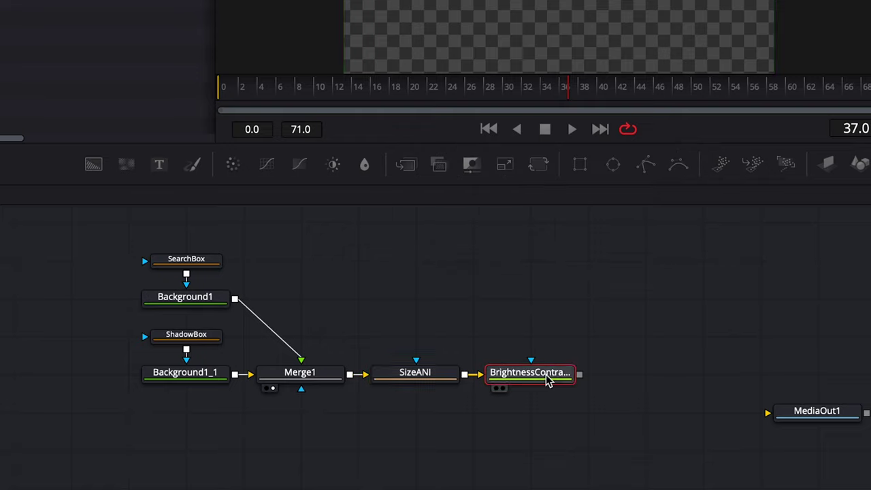
key(F2)
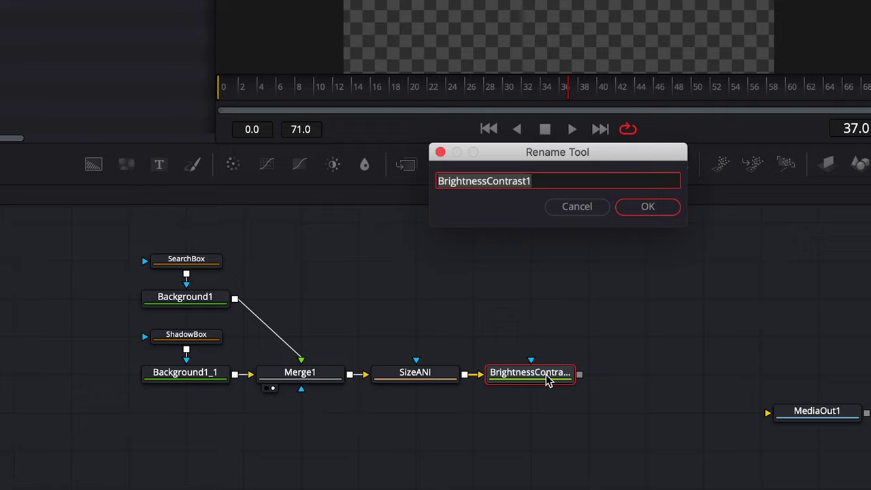
text(Opacity)
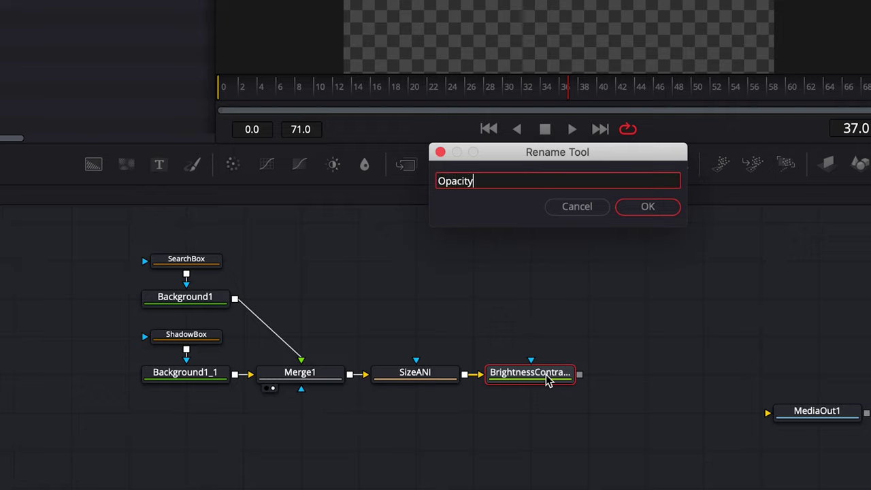
text(ANI)
key(Return)
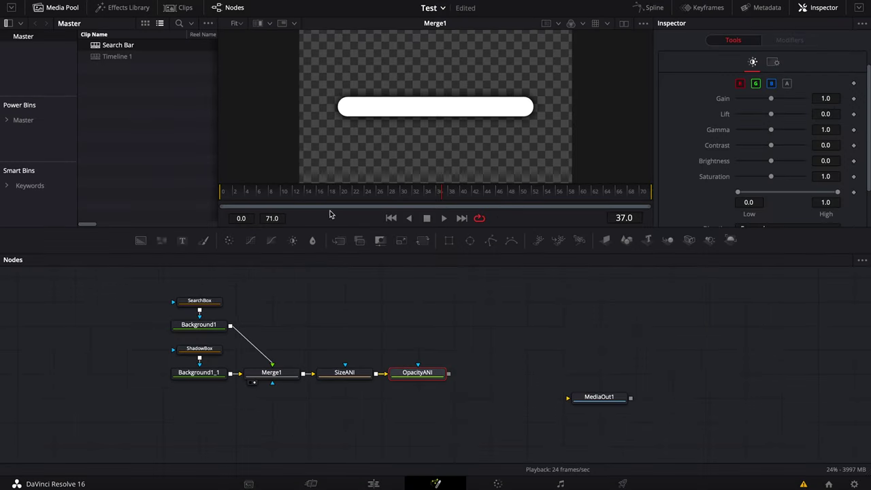
Set a Size keyframe of 1.0 on the SizeANI node at frame 12
drag(294, 192, 295, 195)
click(358, 376)
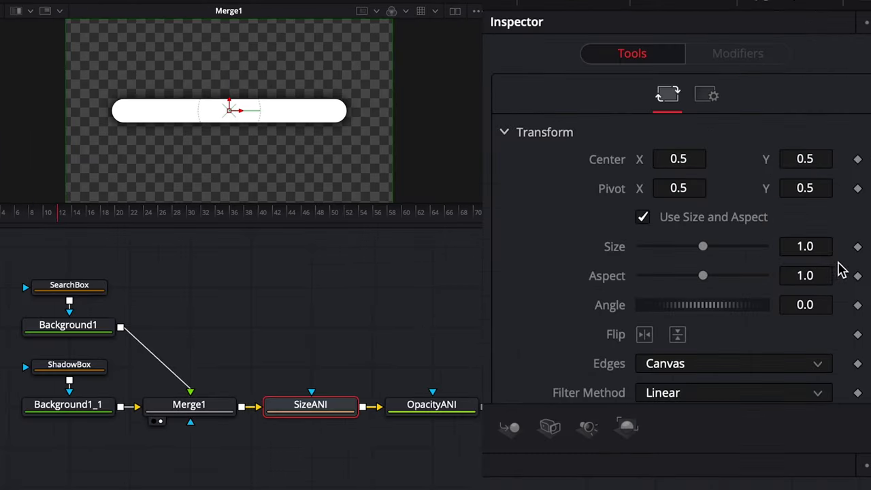
click(857, 247)
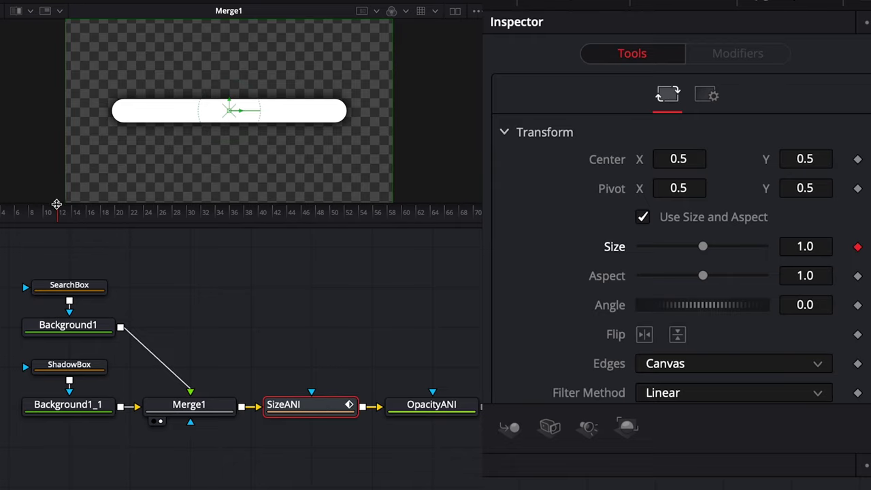
Enable the alpha channel on the OpacityANI node and keyframe its Gain at 1.0 on frame 12
click(428, 409)
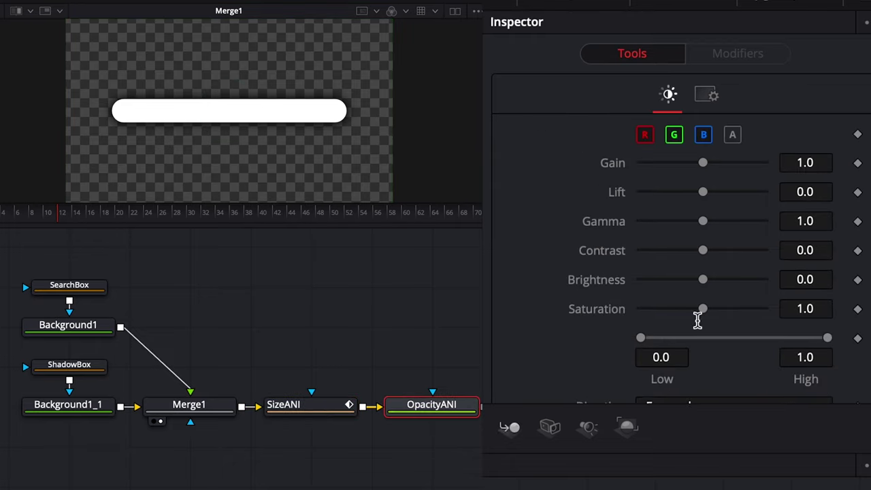
click(736, 140)
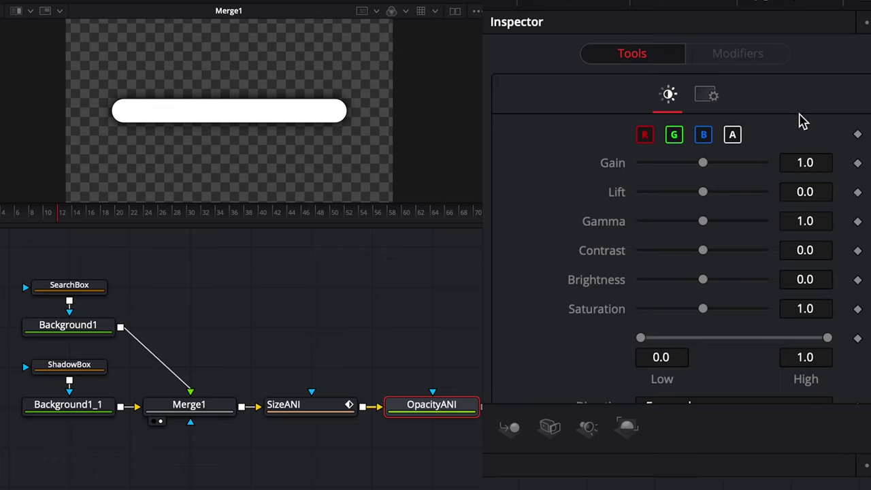
click(857, 163)
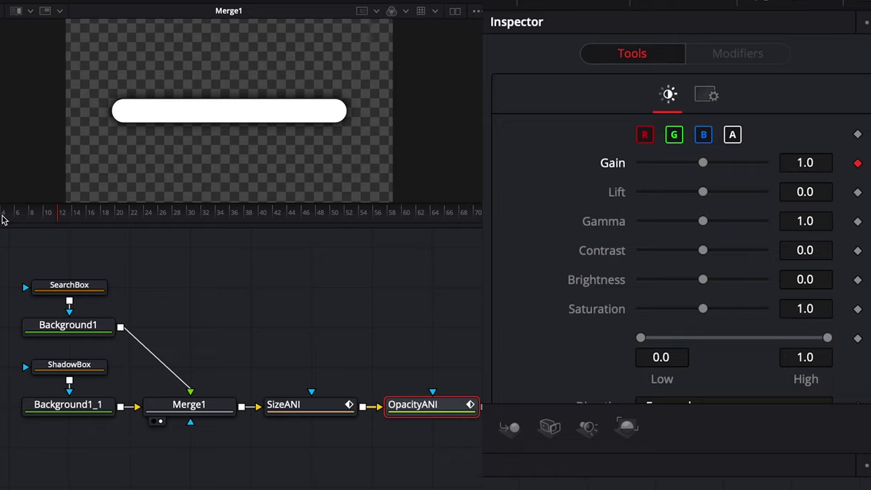
Set the SizeANI node's Size to 0.5 at frame 4
click(3, 217)
click(311, 408)
drag(831, 246, 789, 247)
click(825, 247)
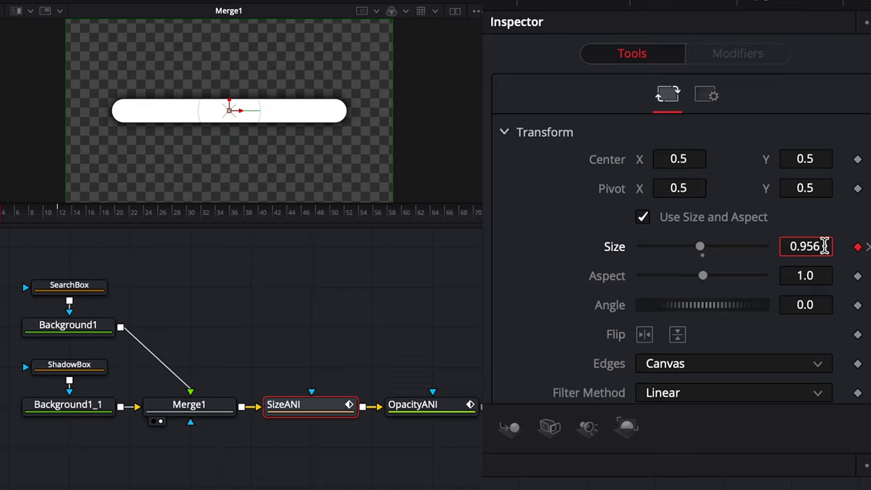
key(BackSpace)
key(BackSpace)
key(BackSpace)
text(5)
key(Tab)
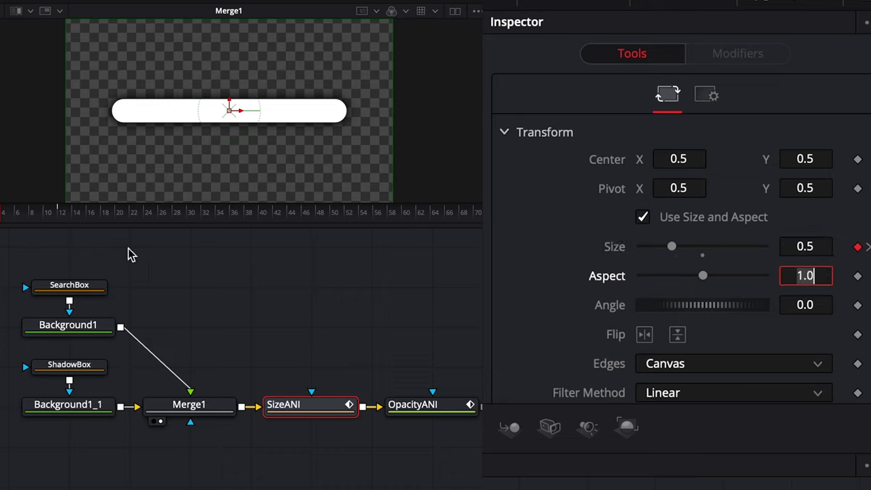
Show the OpacityANI node in the viewer and set the SizeANI node's Size to 0.65 at frame 4
click(400, 422)
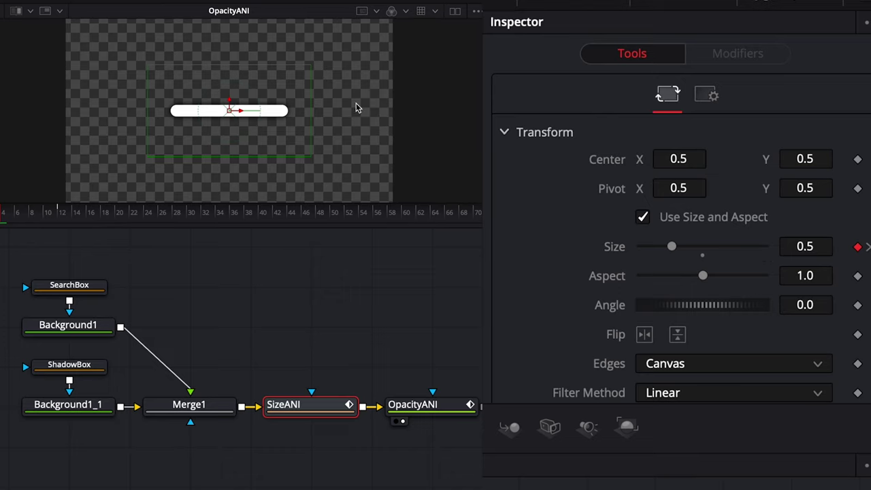
click(824, 245)
key(BackSpace)
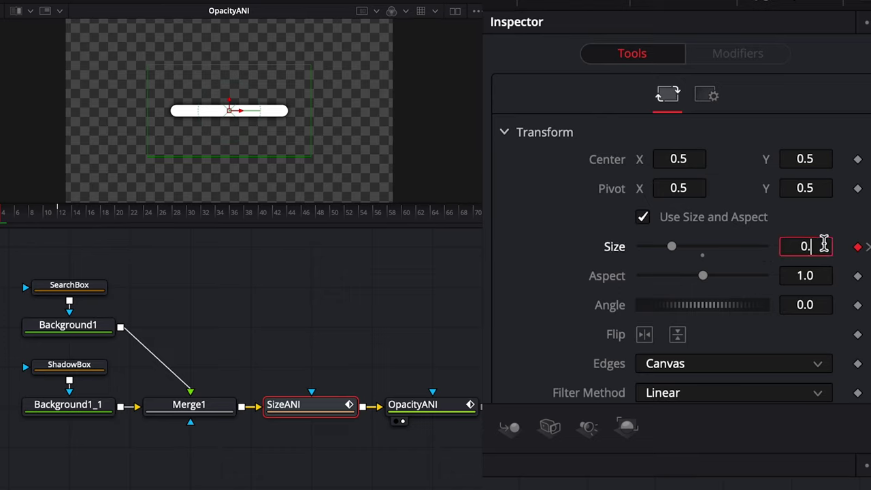
text(6)
key(Tab)
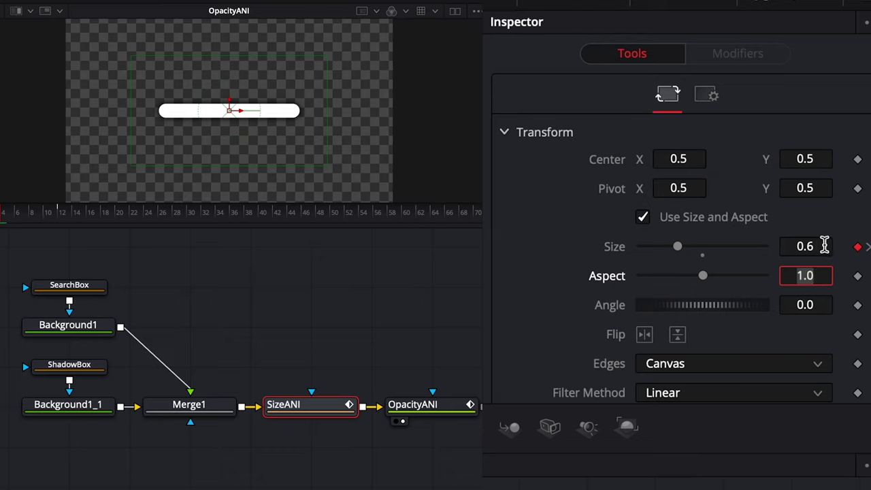
click(824, 245)
text(5)
key(Tab)
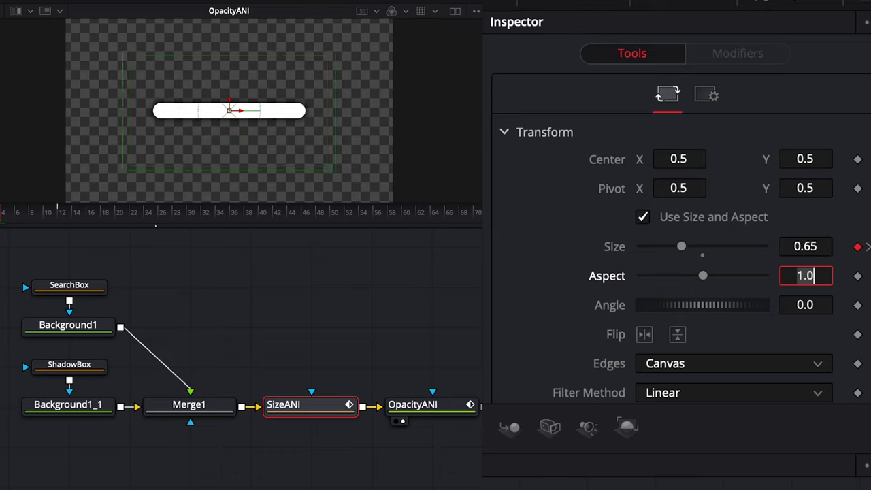
Set the OpacityANI node's Gain to 0.0 at frame 4 and play the intro animation from the start
click(431, 410)
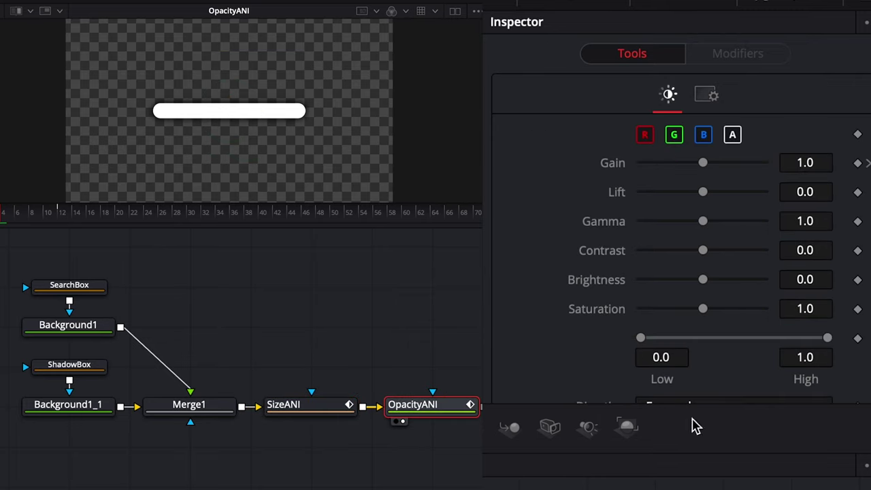
drag(703, 164, 559, 162)
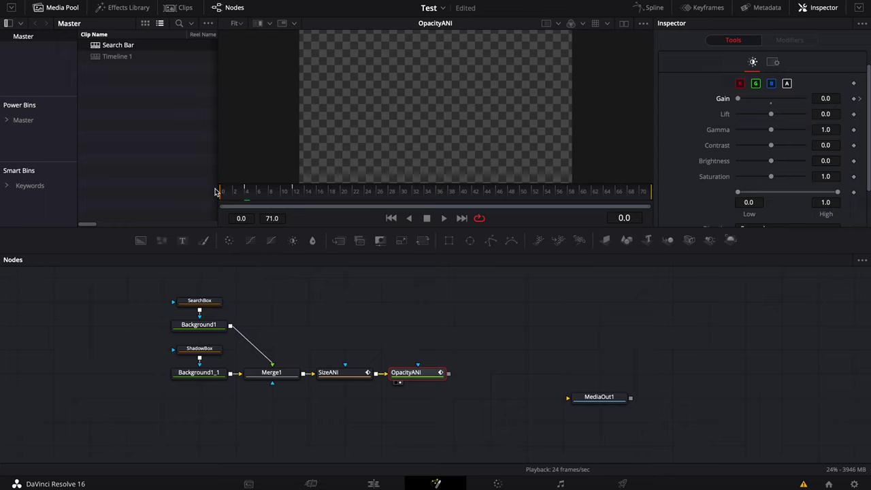
click(215, 191)
key(space)
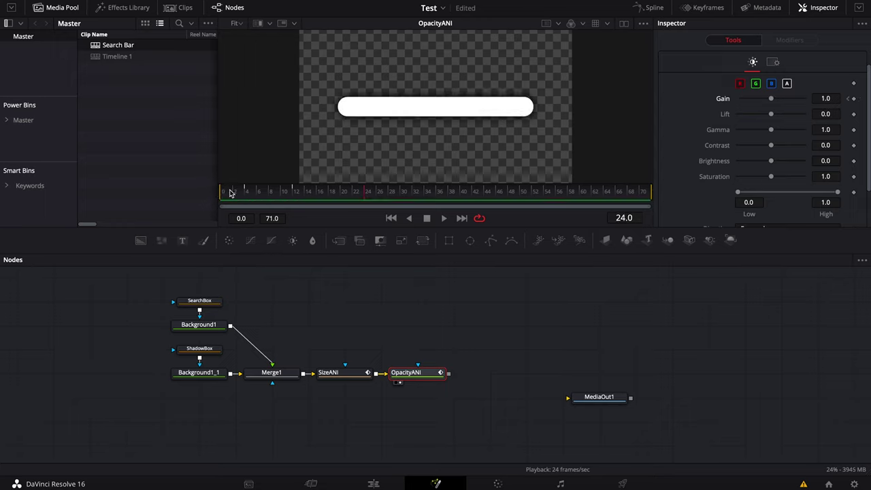
click(211, 191)
key(space)
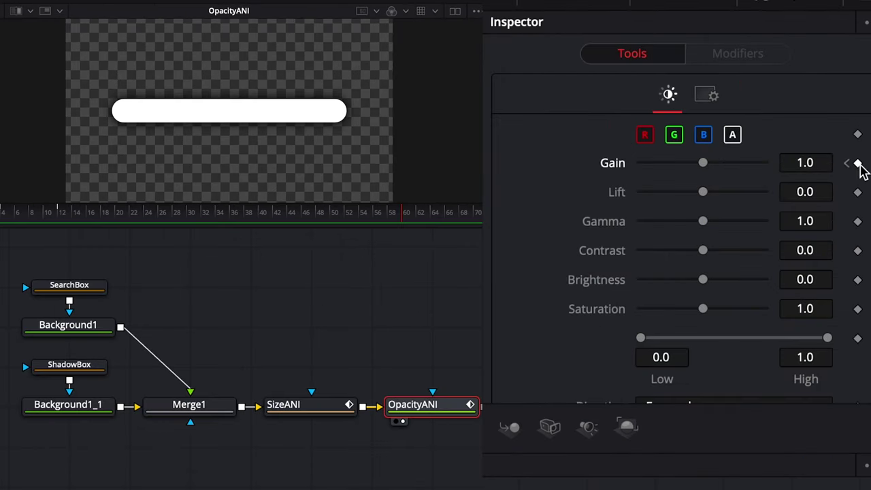
Add keyframes at frame 60 for the OpacityANI node's Gain and the SizeANI node's Size, both at 1.0
click(853, 99)
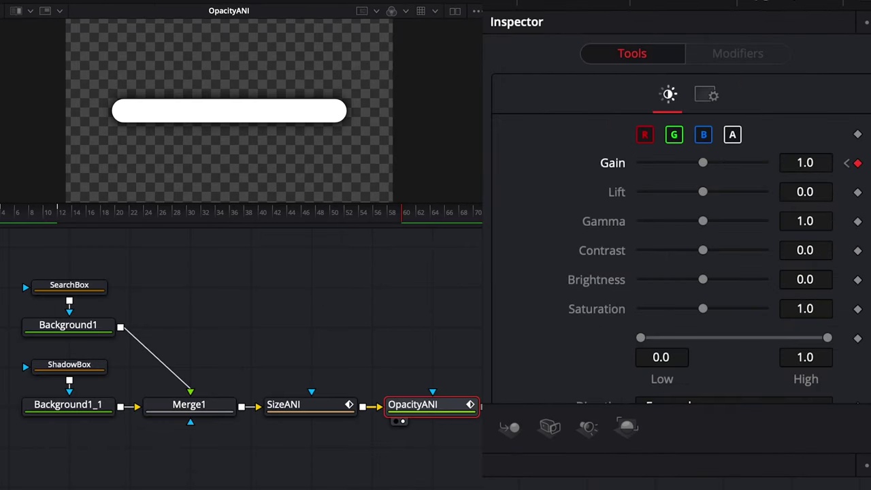
click(320, 412)
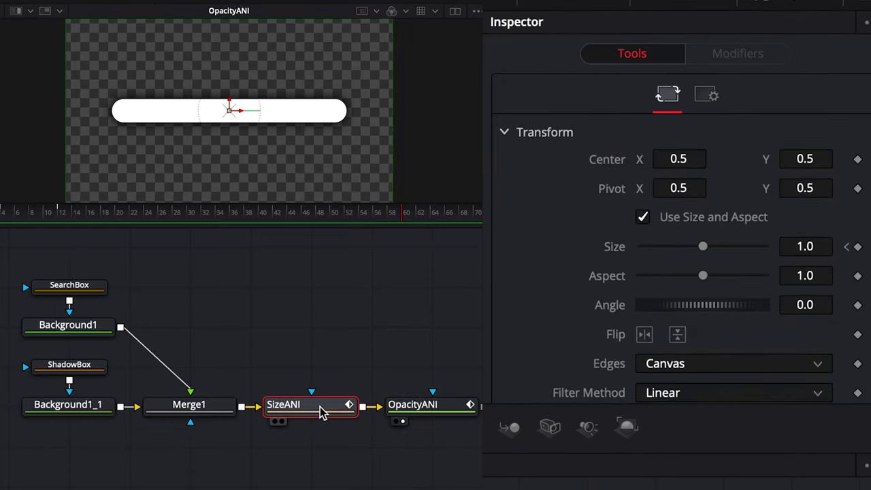
click(858, 247)
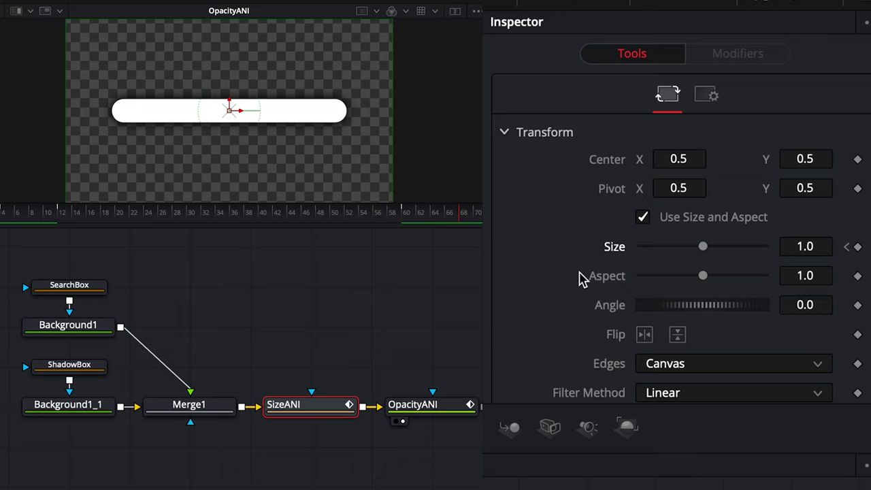
Set the SizeANI node's Size to 0.65 at frame 68
click(822, 244)
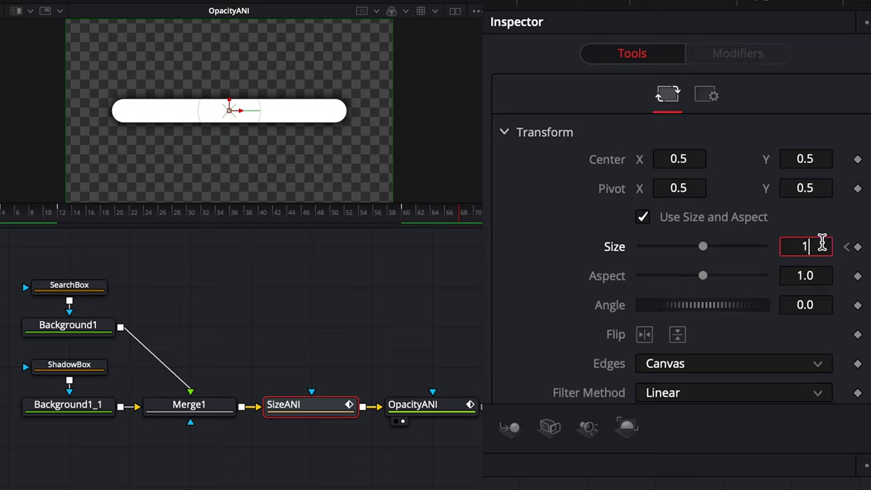
text(0.65)
key(Tab)
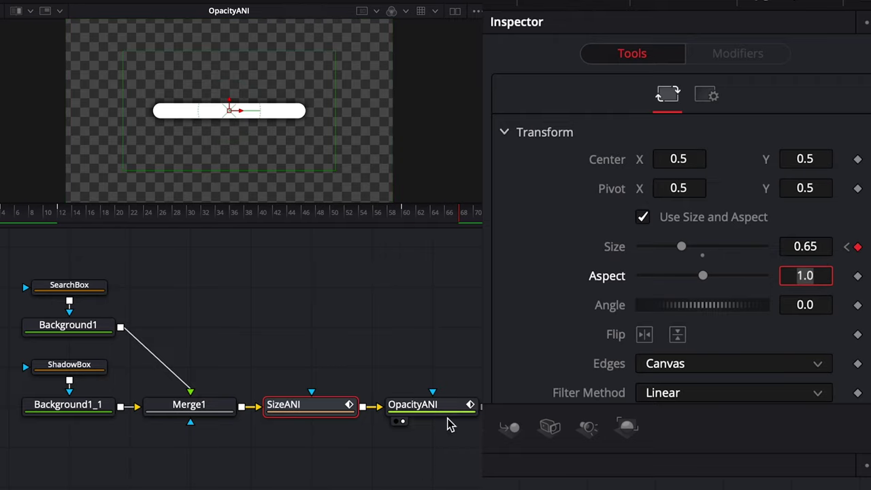
Set the OpacityANI node's Gain to 0.0 at frame 68 and play the whole animation from the start
click(444, 411)
drag(702, 166, 572, 168)
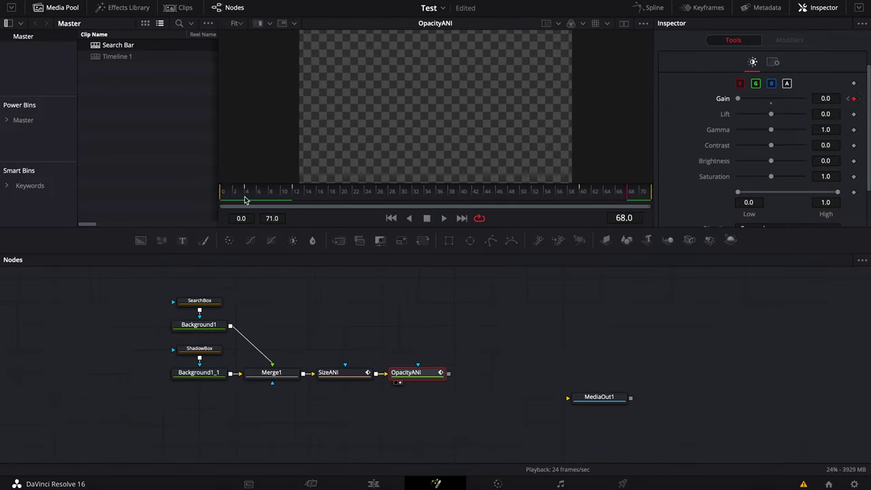
drag(225, 194, 214, 196)
key(space)
Move the MediaOut1 node farther from the OpacityANI node to make room in the node graph
scroll(434, 334, right, 5)
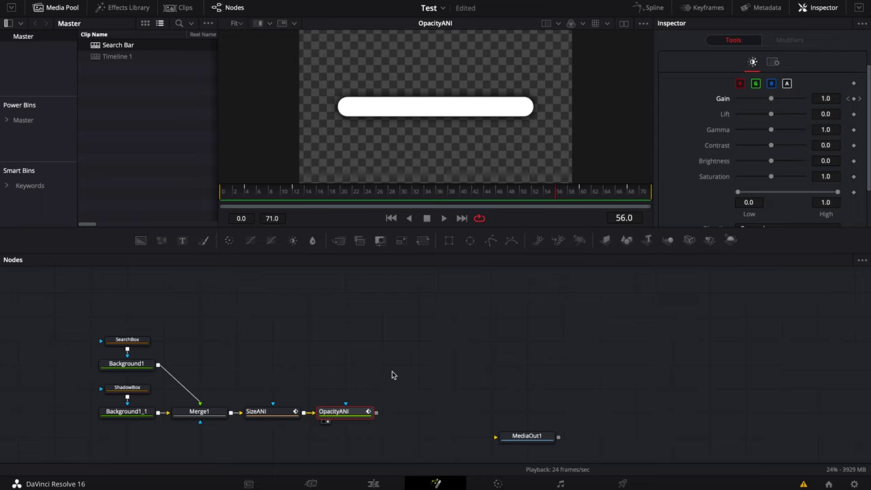
drag(512, 442, 621, 441)
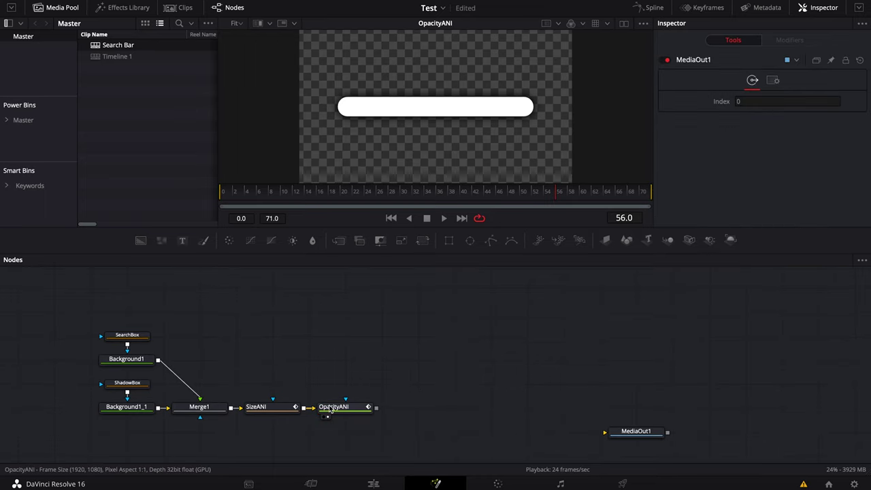
click(324, 412)
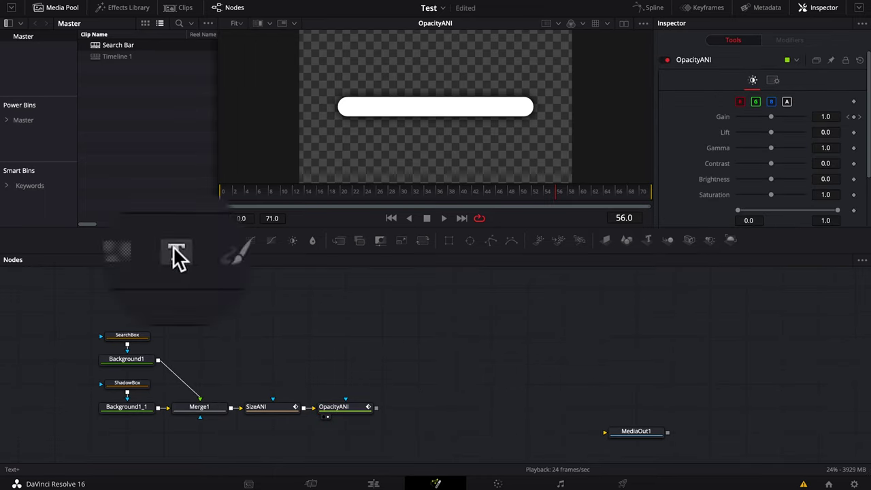
Add a Text+ node above the chain and set its styled text to "How to do a search bar?"
drag(169, 252, 453, 331)
click(761, 168)
text(How t)
text(o do a sear)
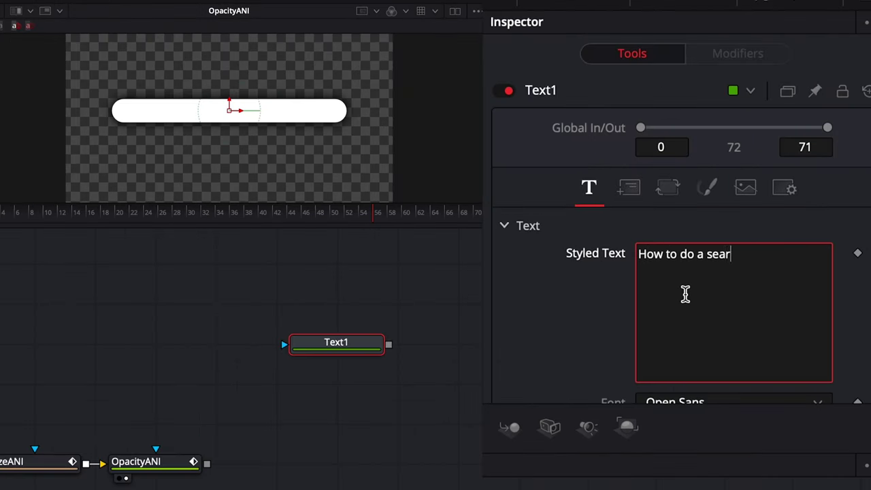
text(ch bar?)
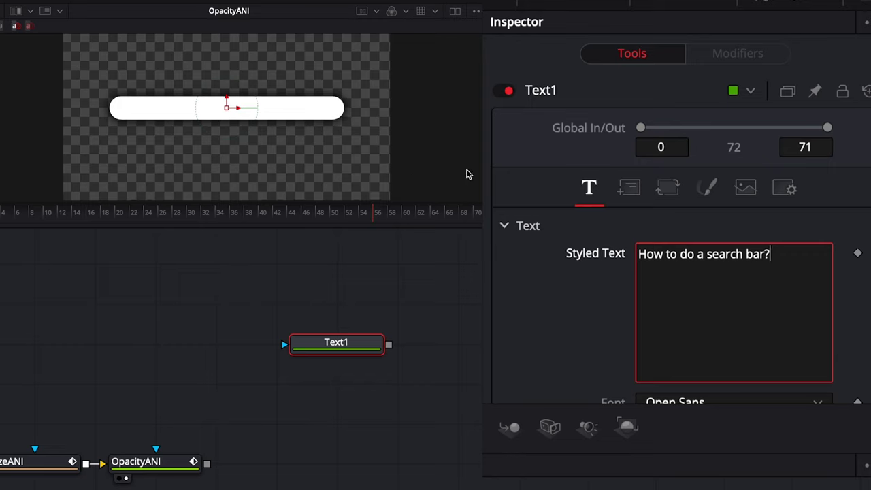
Set the Text1 node's Open Sans font style to Regular and its color to hex A8A8A8
scroll(571, 307, down, 1)
scroll(570, 306, down, 3)
click(727, 308)
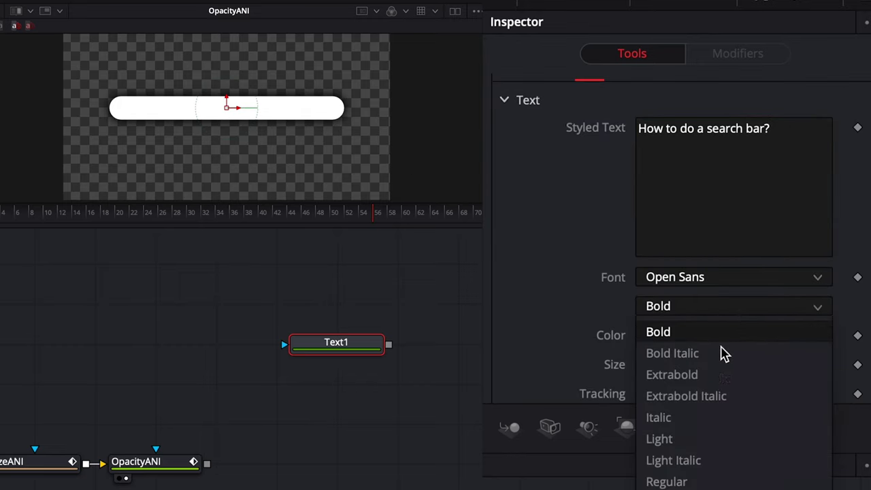
click(687, 481)
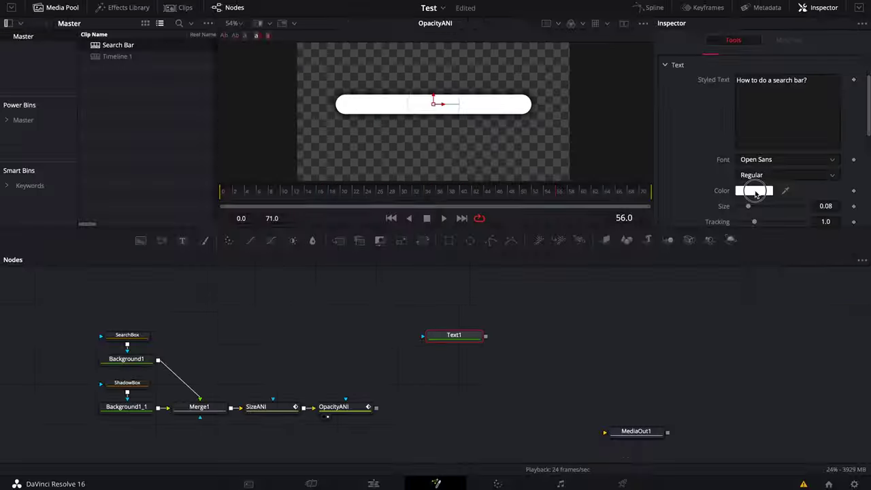
click(676, 334)
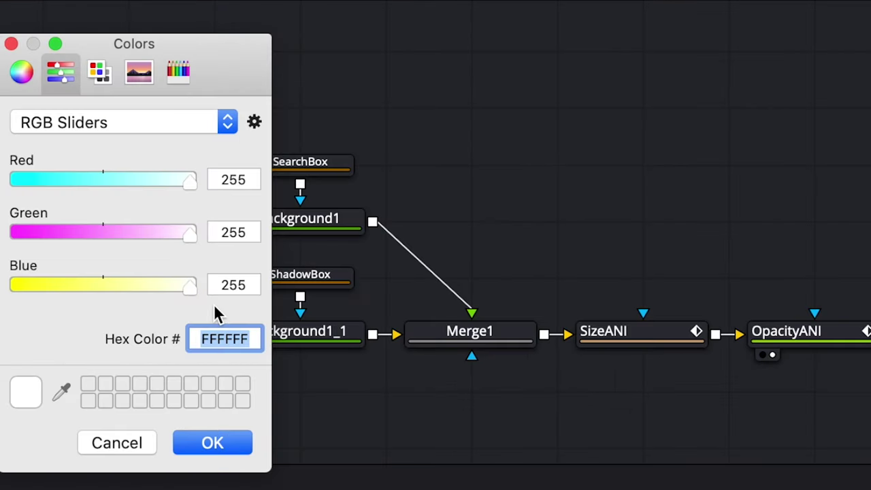
text(A8A8)
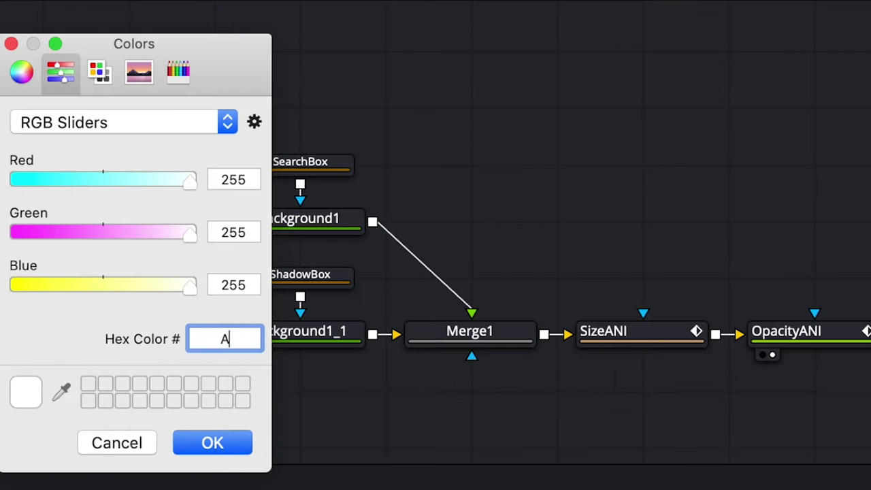
text(A8)
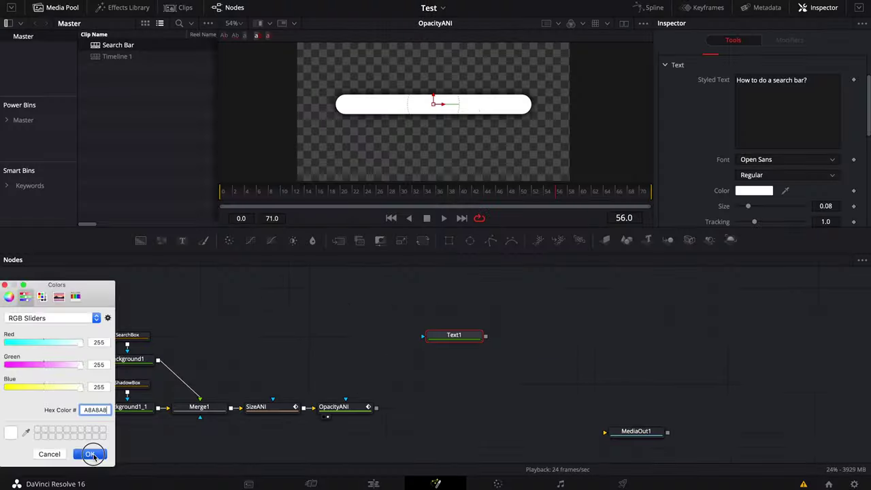
click(216, 446)
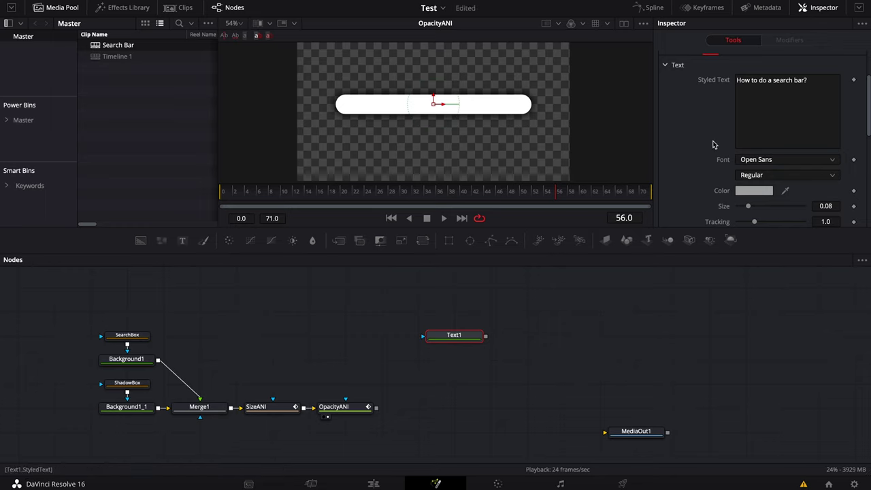
Place the Text1 node above OpacityANI, merge it over the OpacityANI output, and show the new merge in the viewer
drag(455, 337, 382, 313)
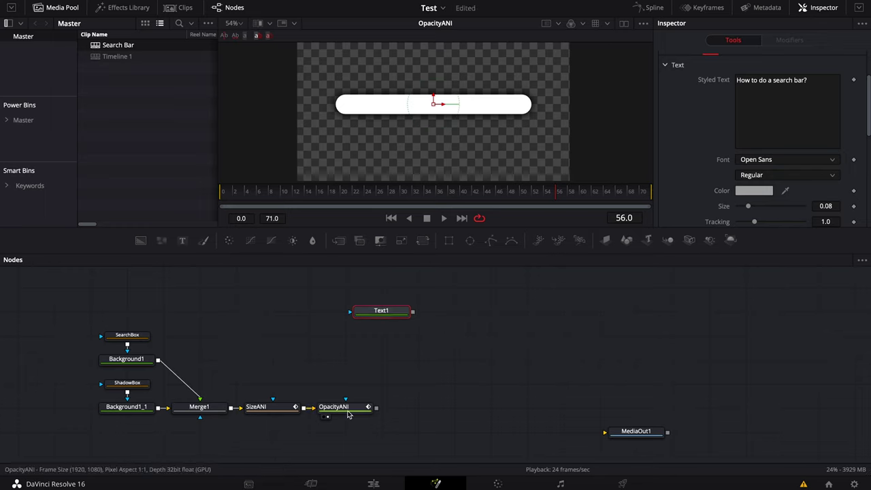
drag(413, 315, 379, 406)
drag(393, 353, 391, 361)
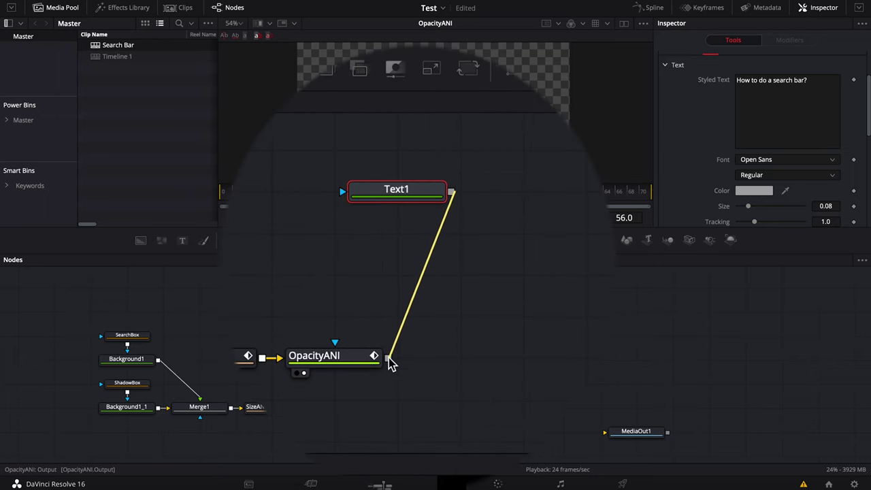
click(399, 418)
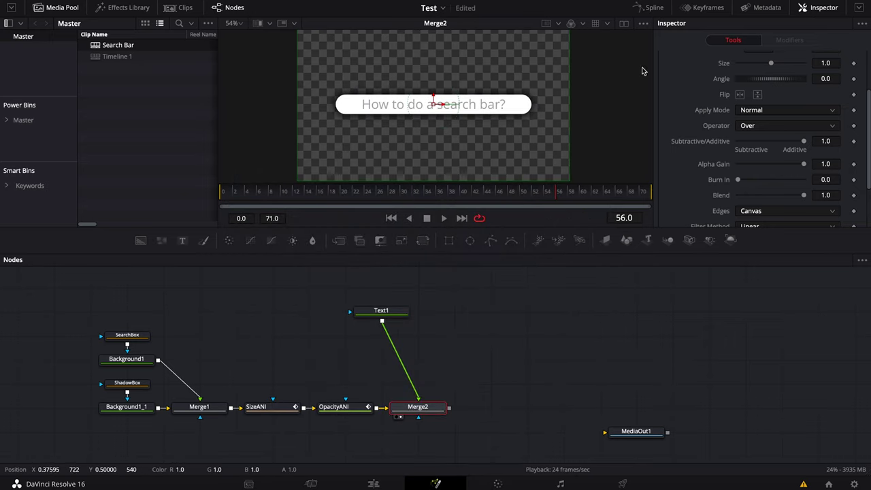
scroll(685, 140, up, 2)
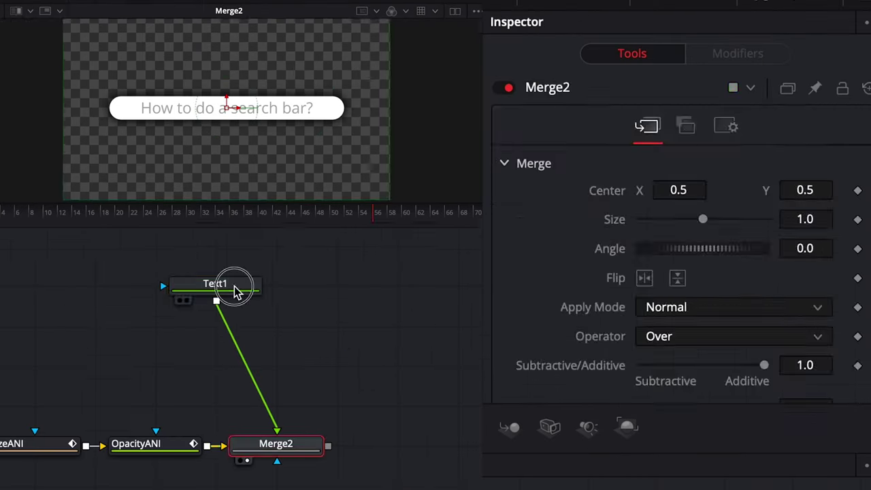
Anchor the Text1 text horizontally to the left and move it so it starts near the search bar's left end
click(394, 313)
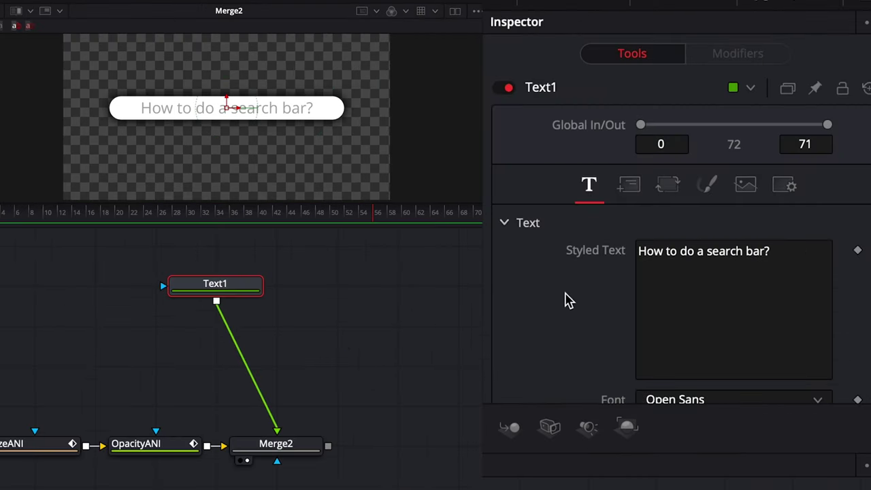
scroll(566, 300, down, 10)
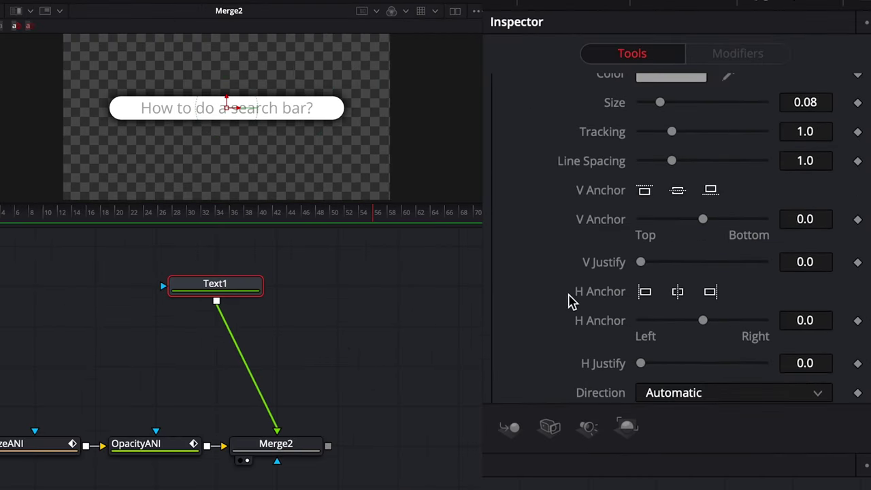
click(646, 292)
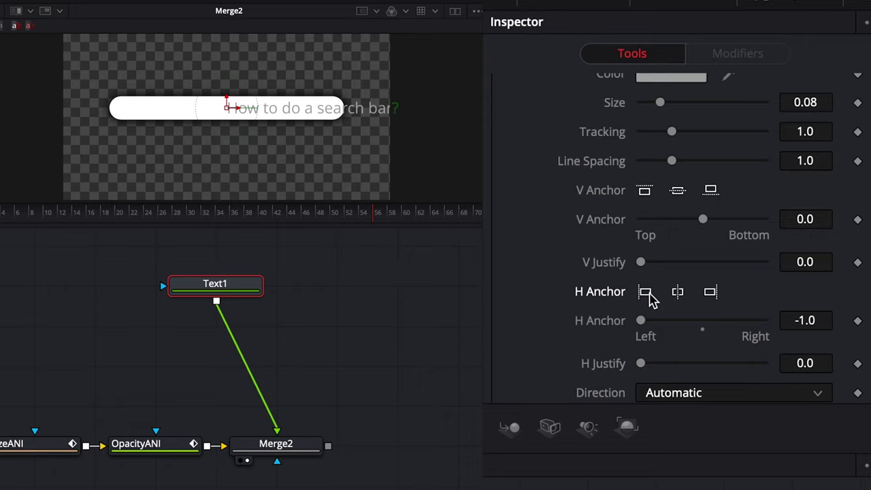
drag(239, 114, 154, 111)
Reduce the Text1 node's text Size to about 0.0472
scroll(561, 191, up, 6)
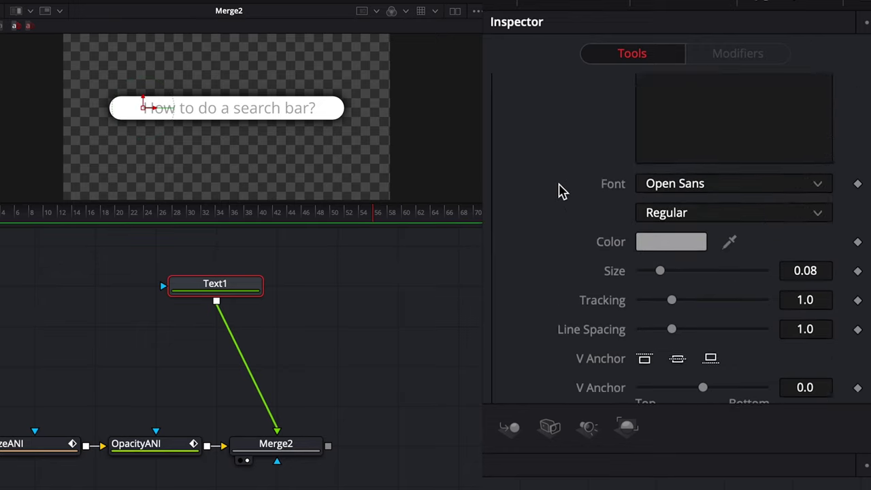
scroll(560, 191, down, 3)
drag(657, 306, 650, 308)
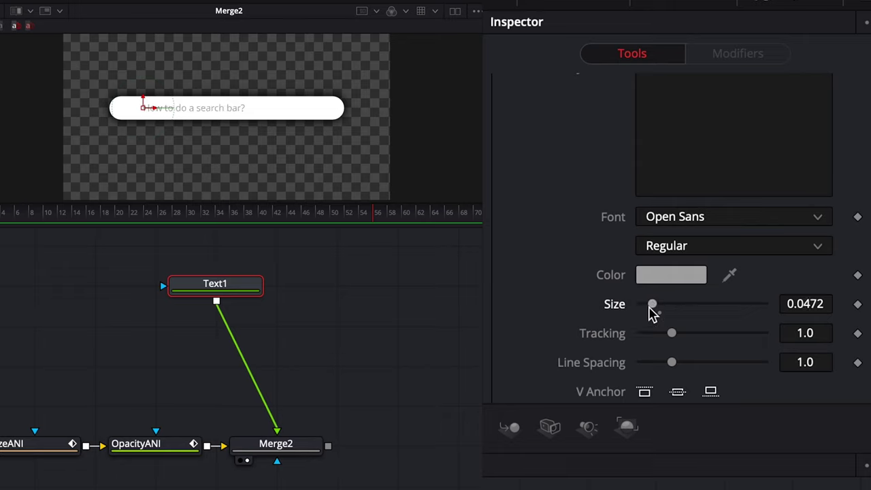
scroll(528, 157, up, 3)
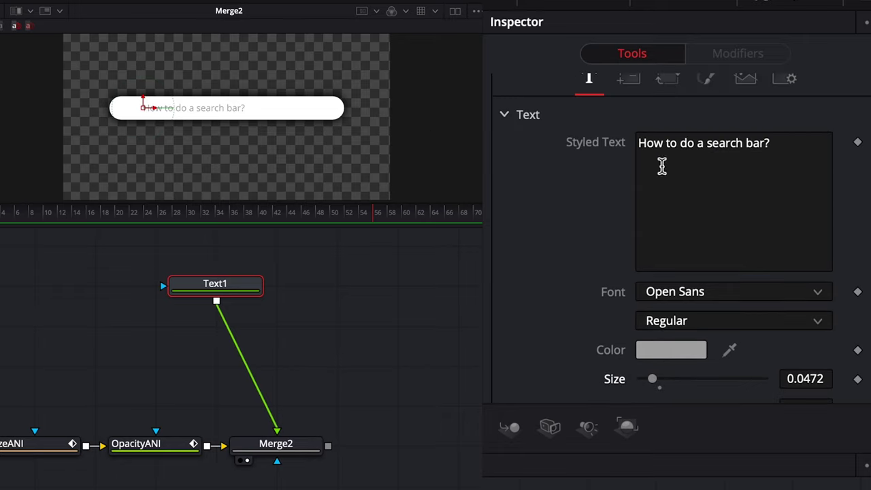
Add filler letters to the Text1 text and centre its horizontal anchor to test how longer text spreads from the anchor
click(791, 146)
text(ggsggz)
text(gzgzgz)
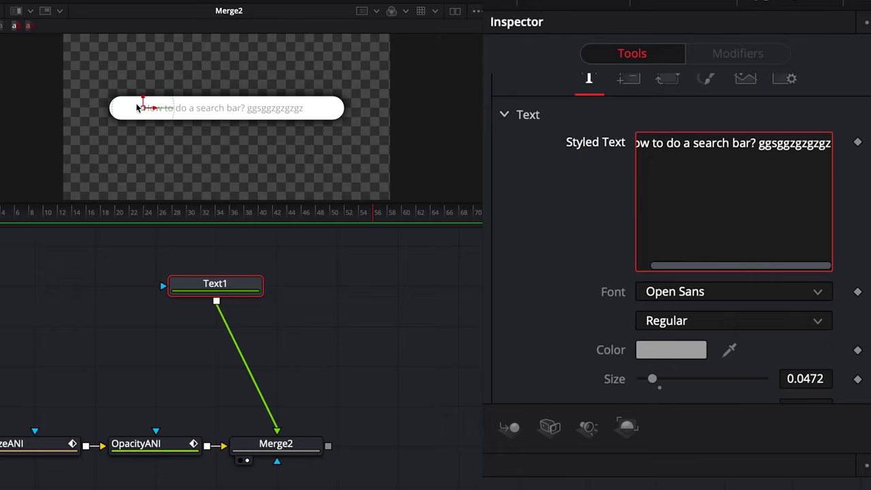
scroll(583, 340, down, 6)
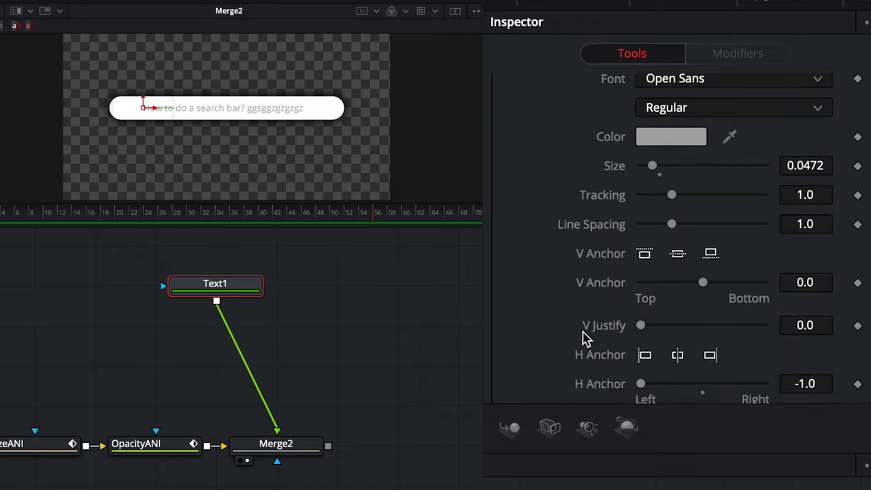
click(679, 262)
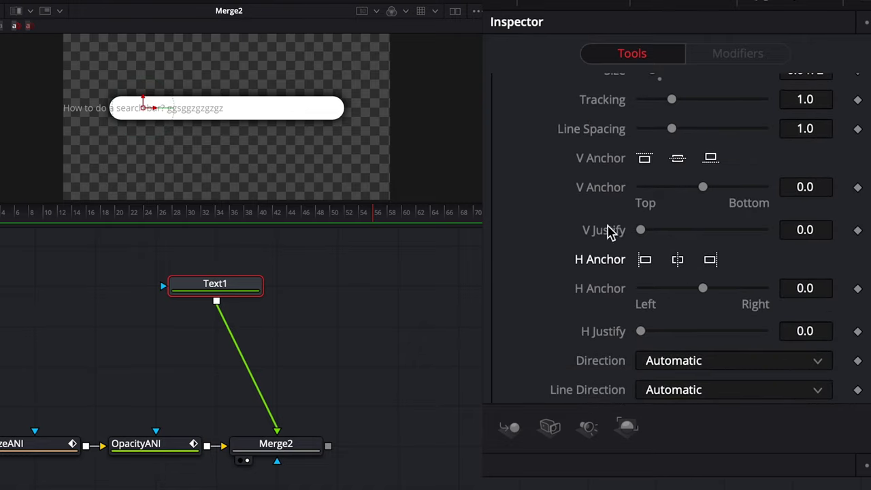
scroll(586, 182, up, 6)
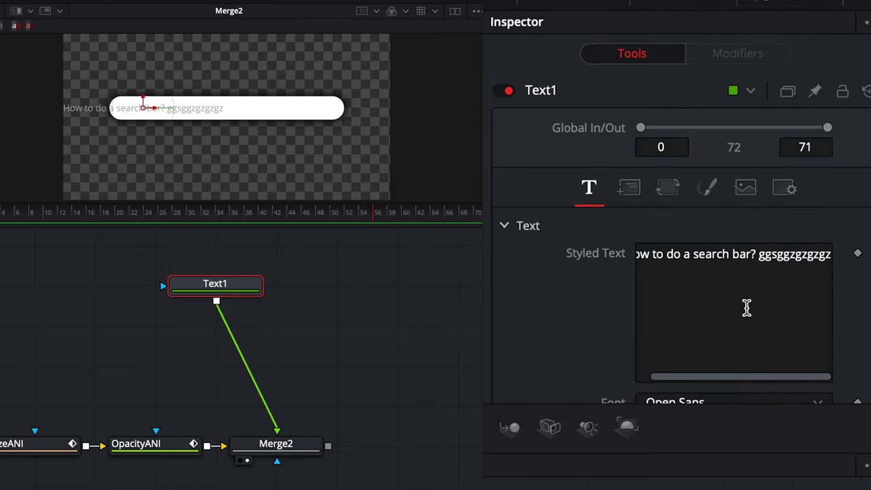
click(797, 257)
text(shgghsgsgsgsgsgsg)
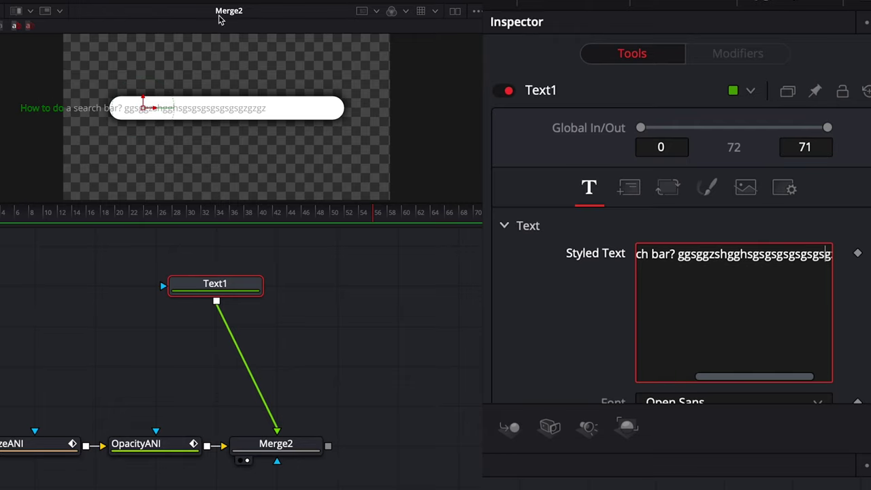
Remove the filler letters so the text reads "How to do a search bar?" and restore its left horizontal anchor
drag(678, 254, 869, 263)
key(BackSpace)
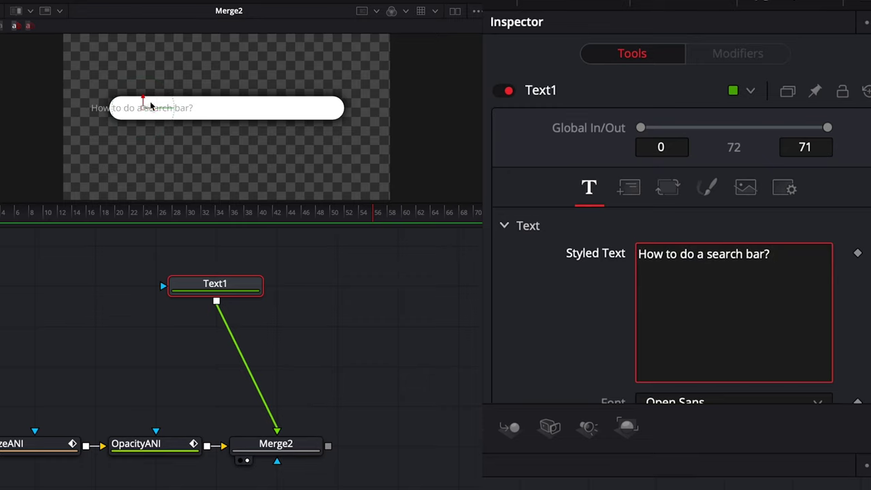
scroll(645, 318, down, 5)
click(645, 328)
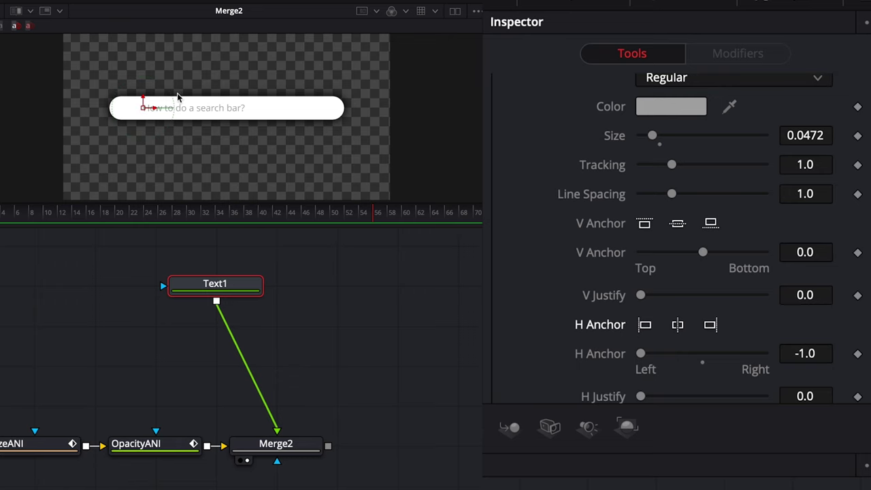
click(112, 364)
click(75, 297)
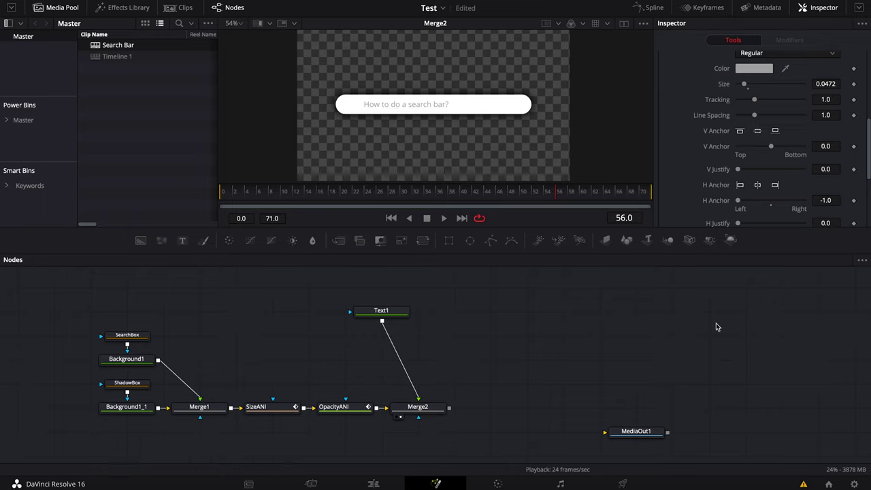
Switch to the browser and download the plain outlined Magnifying Glass icon from Flaticon as an SVG
click(838, 476)
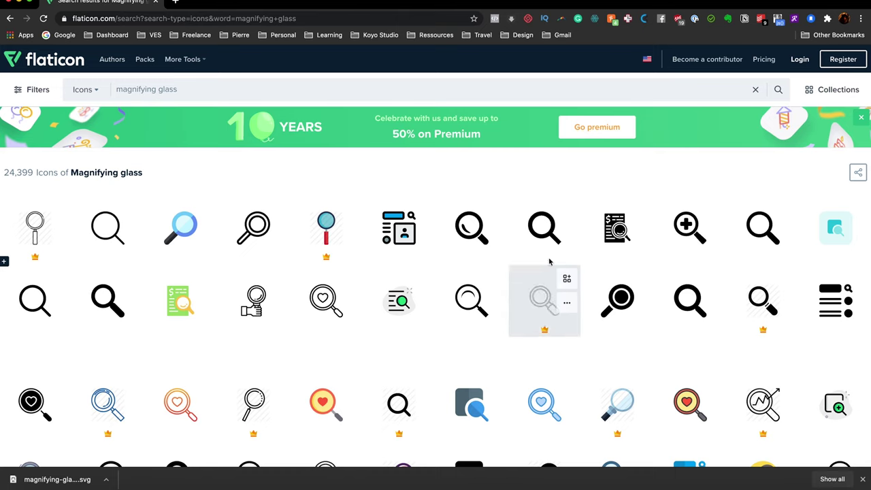
click(42, 310)
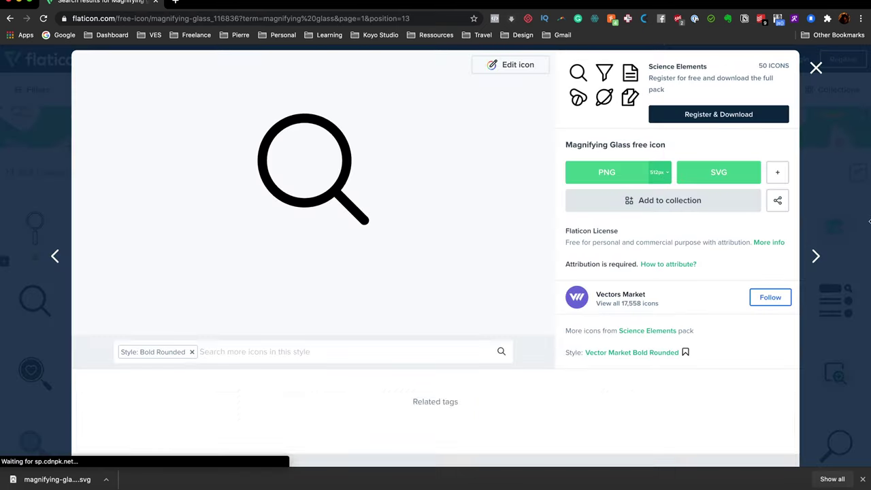
click(715, 174)
click(523, 255)
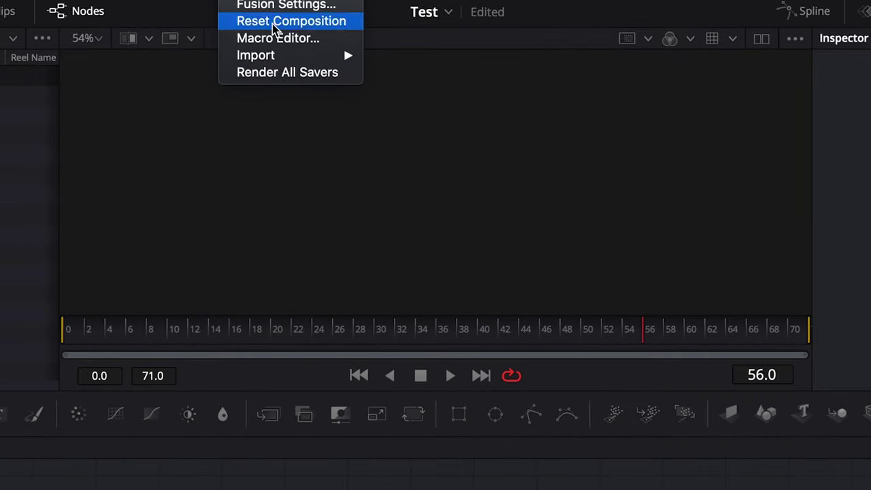
Import magnifying-glass.svg from Downloads into the DaVinci Resolve Fusion composition with an image size of 1920 by 1920
mouse_move(341, 32)
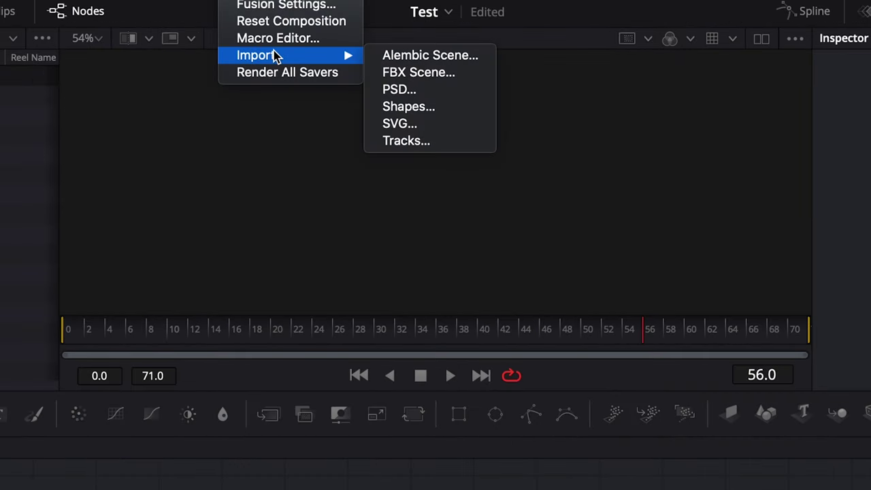
click(385, 123)
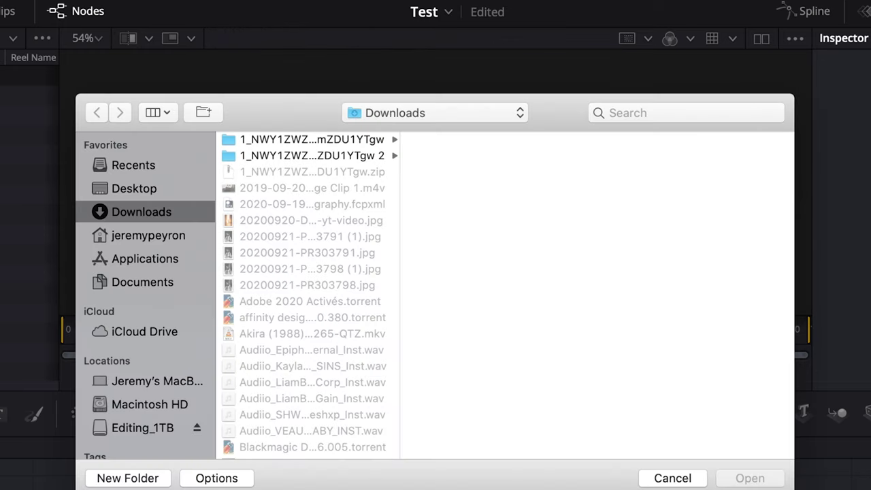
click(293, 445)
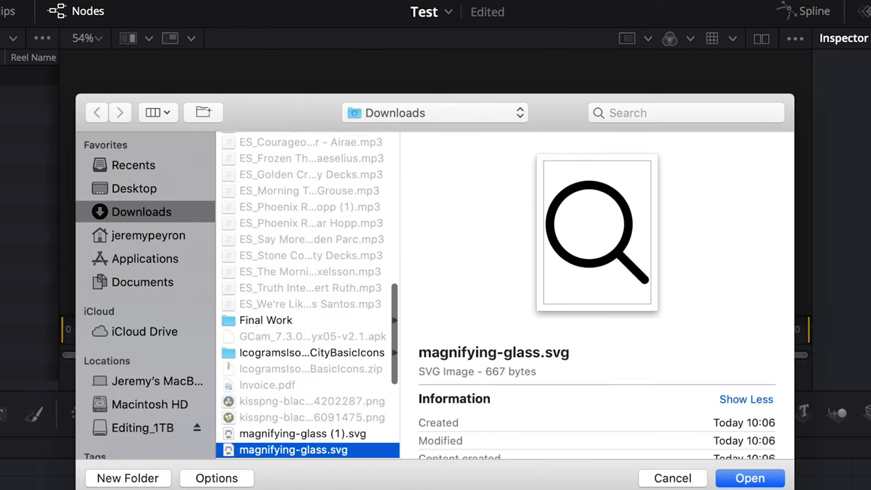
click(749, 478)
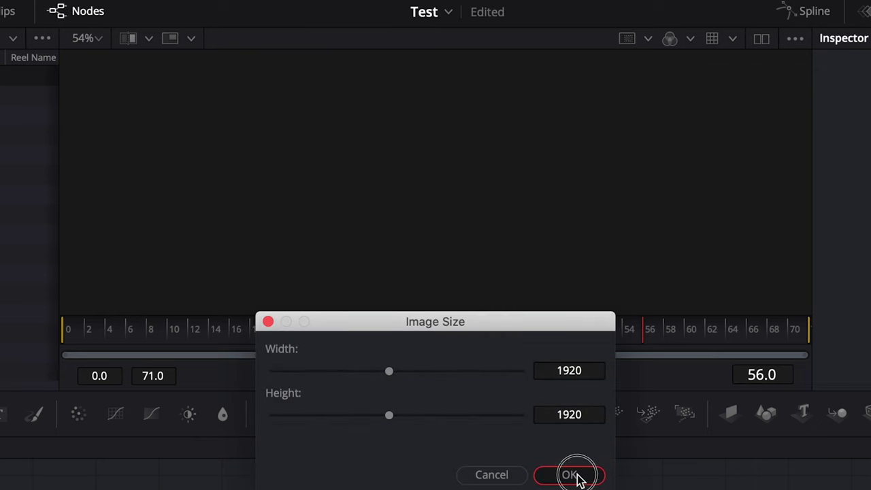
click(576, 476)
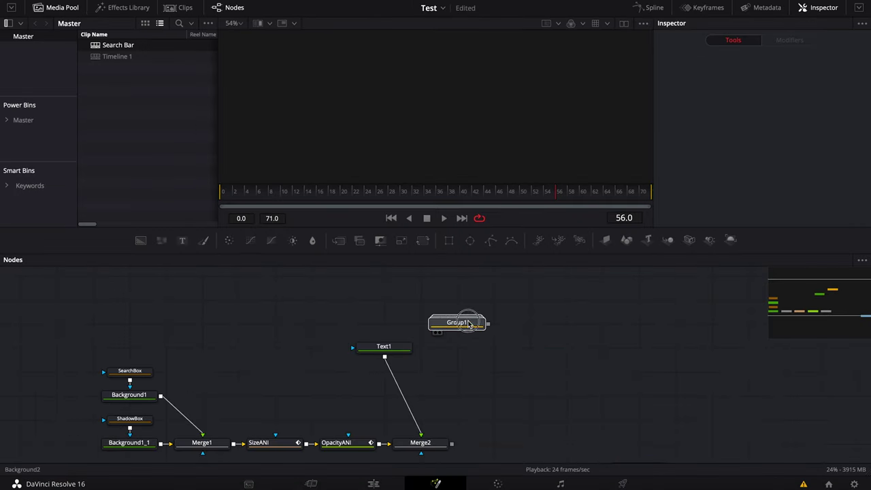
Place the imported Group1 node to the right above Text1 and ungroup it into its separate nodes
click(494, 322)
right_click(495, 322)
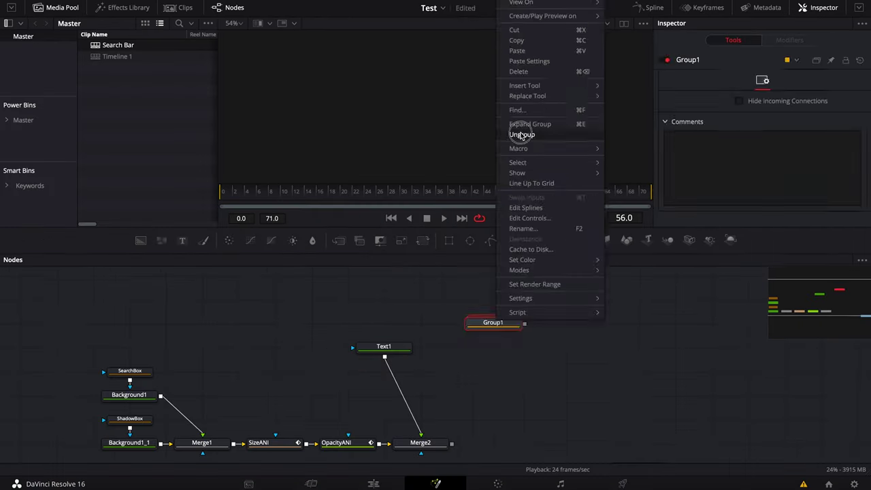
click(410, 184)
click(538, 372)
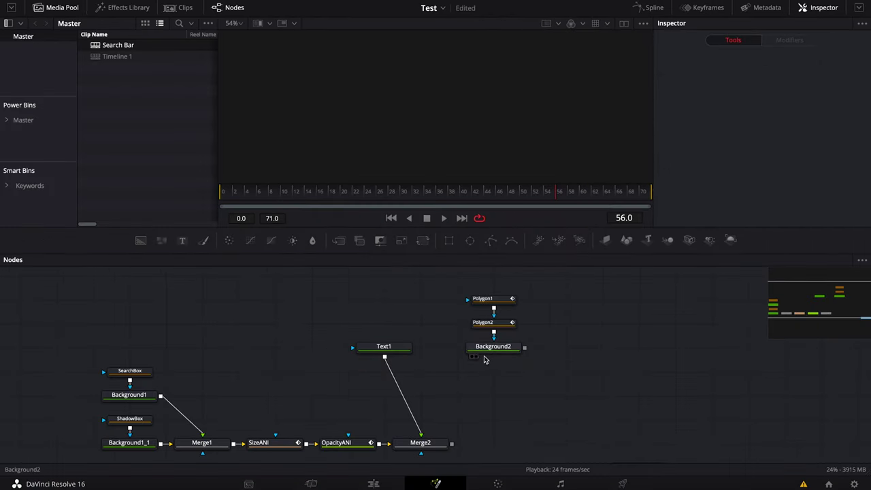
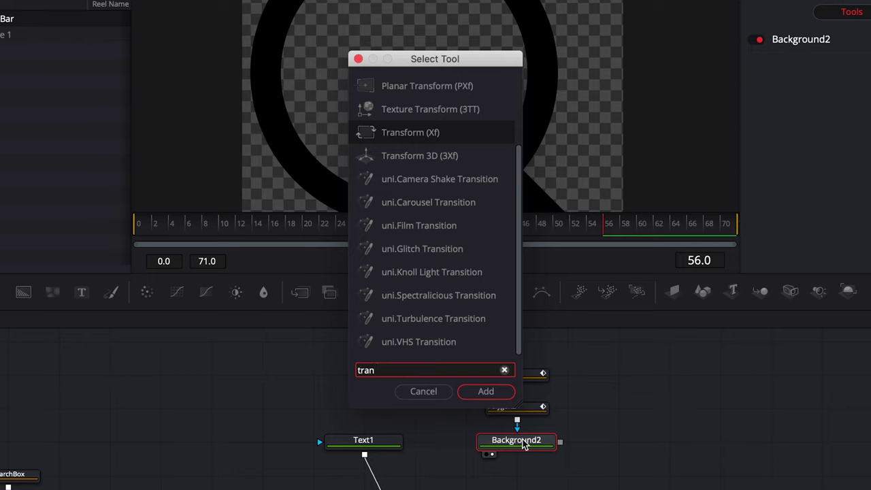
Add a Transform node after Background2, show it in the viewer, and reduce its Size to 0.06
double_click(425, 140)
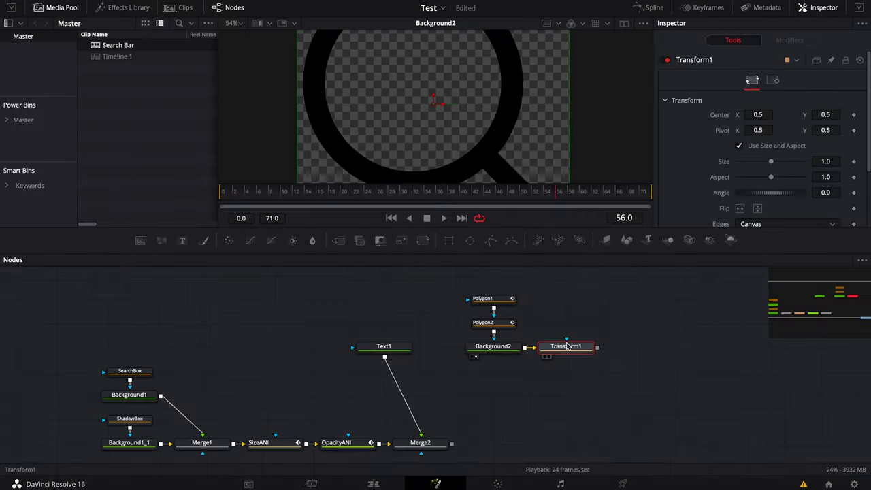
drag(772, 163, 749, 163)
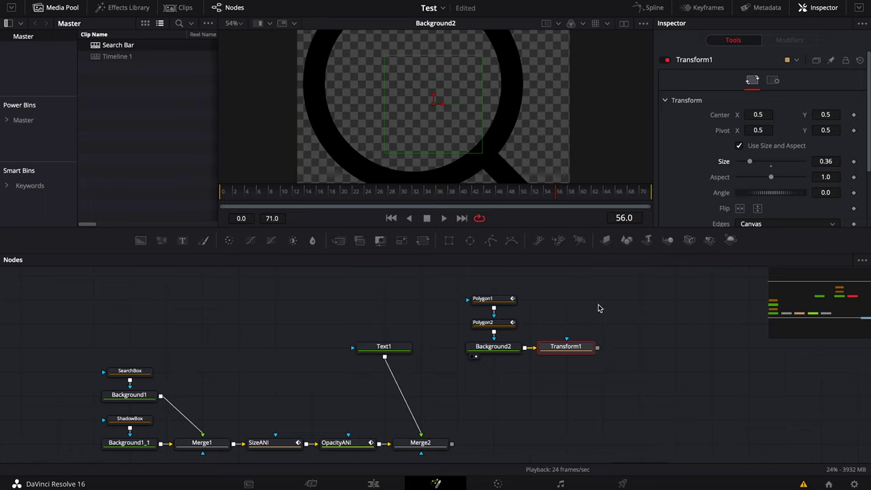
click(549, 359)
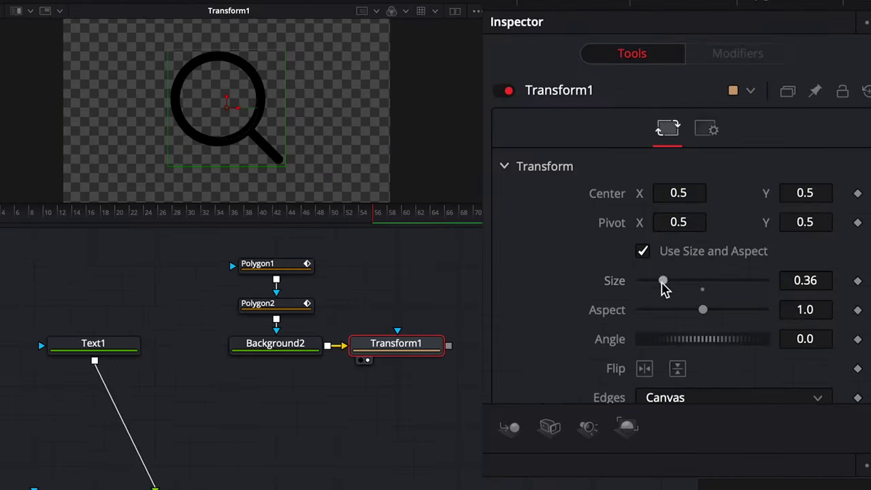
drag(749, 162, 743, 162)
drag(650, 286, 643, 286)
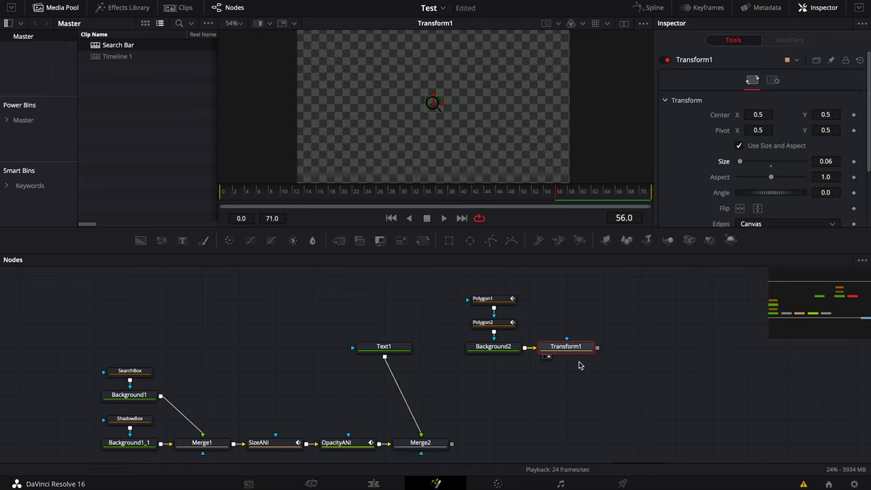
Merge Transform1 over the Merge2 output, show the new merge in the viewer, and move MediaOut1 farther right
drag(597, 348, 454, 448)
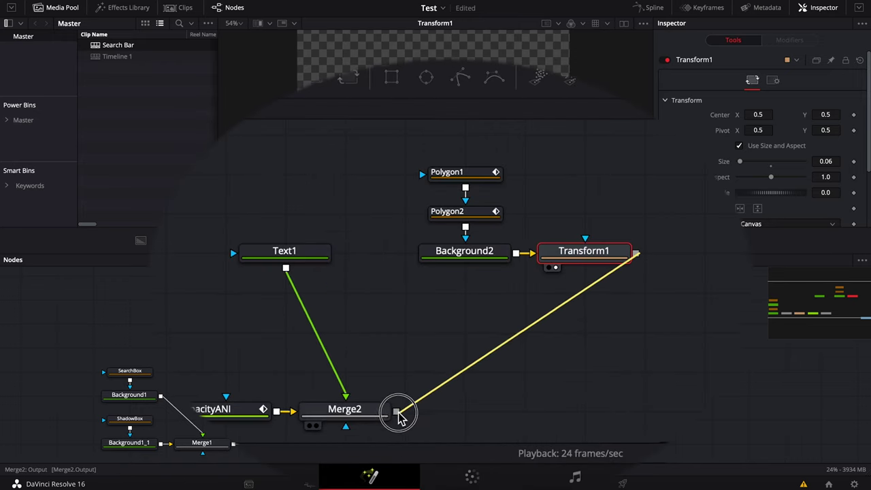
drag(398, 415, 398, 417)
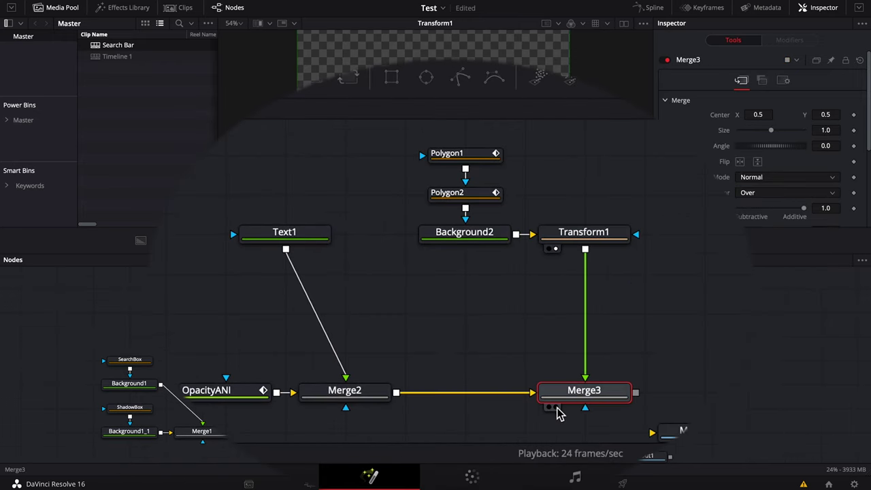
drag(642, 467, 749, 439)
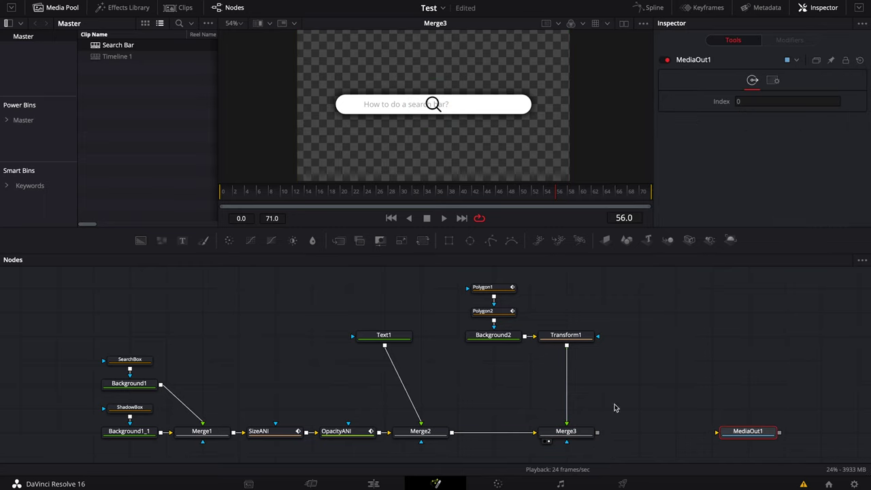
Set Transform1's Size to 0.044 and move the magnifying glass to the search bar's left end, at about Center X 0.183
click(567, 334)
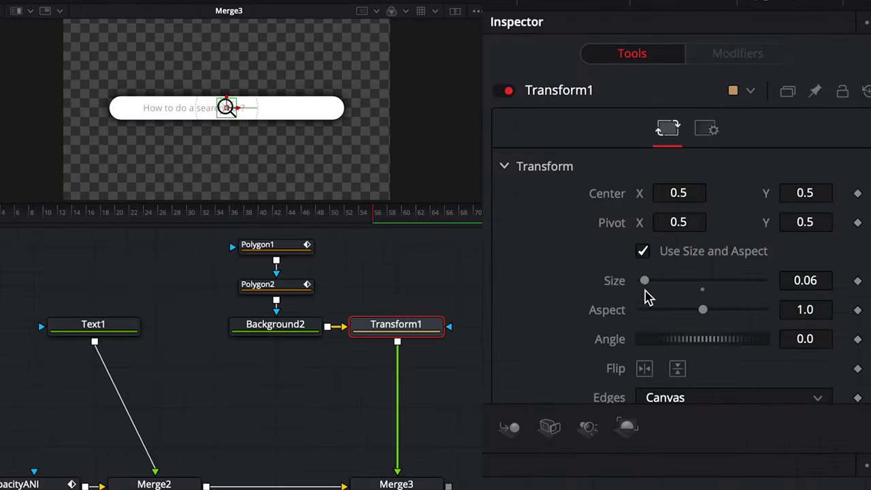
mouse_move(808, 283)
mouse_down()
mouse_move(799, 284)
mouse_move(816, 283)
mouse_up()
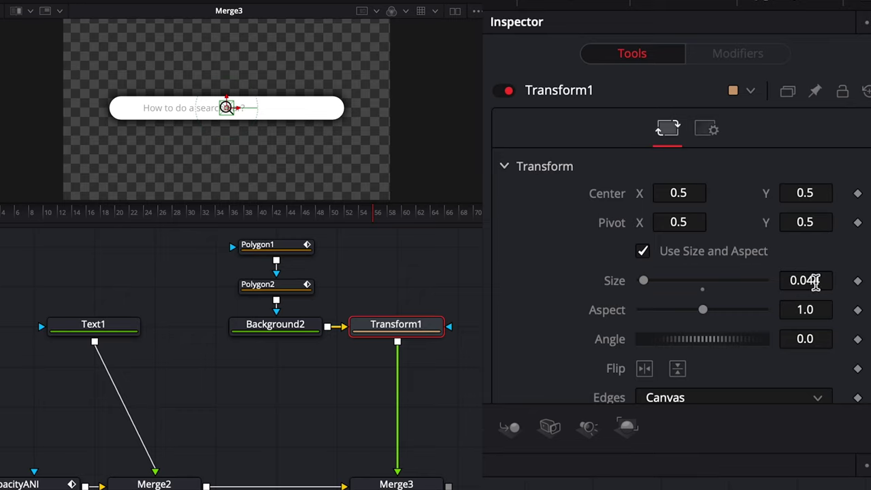
drag(235, 113, 134, 113)
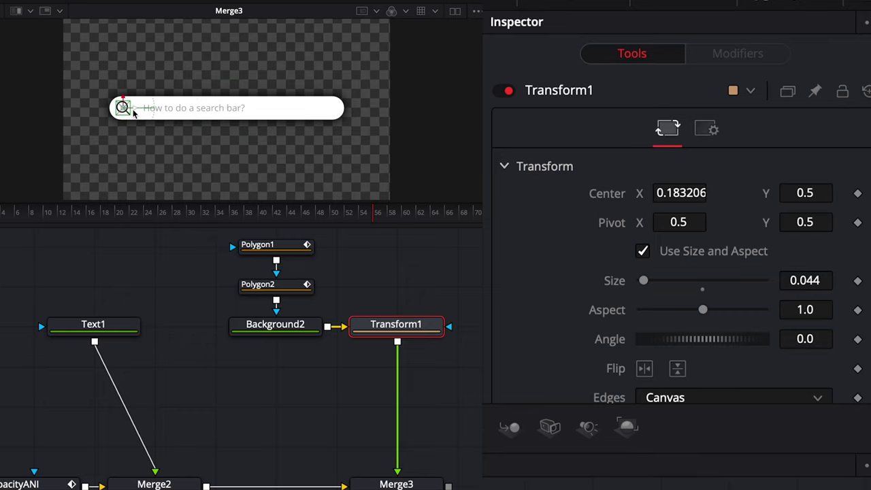
click(192, 285)
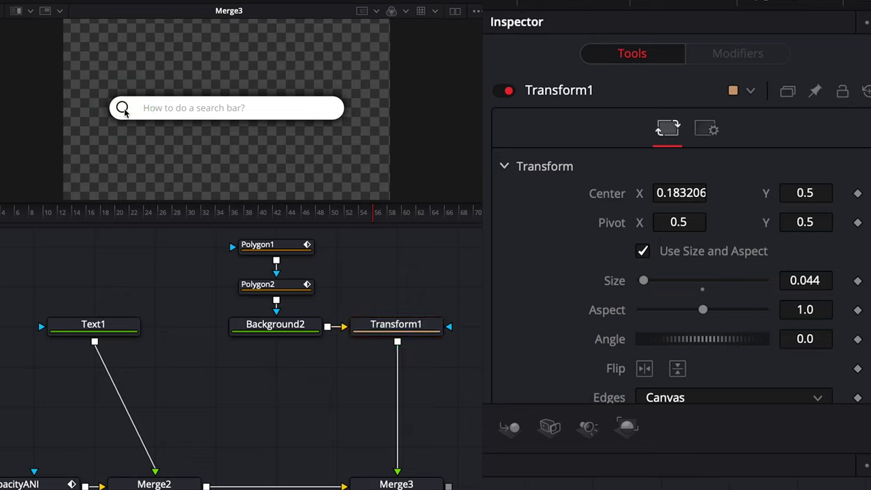
Set the magnifying glass's Background2 color to hex A8A8A8
click(268, 329)
scroll(552, 317, down, 5)
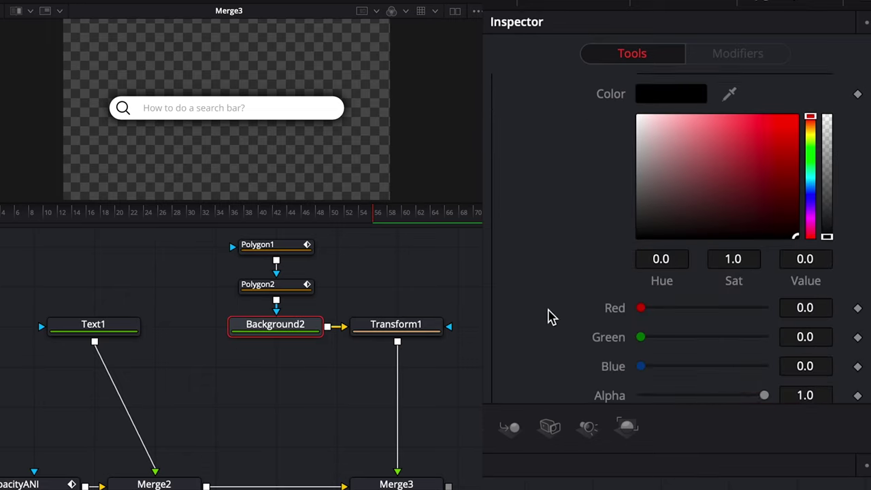
scroll(551, 317, up, 5)
scroll(551, 317, down, 2)
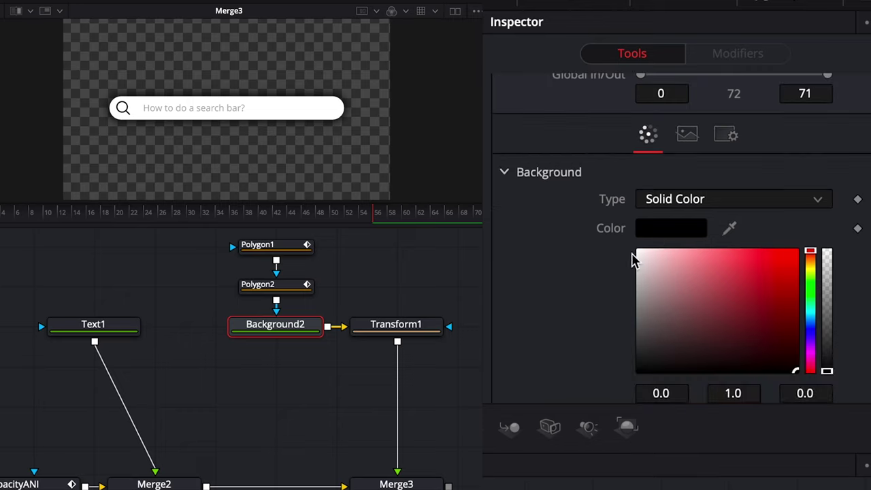
click(669, 229)
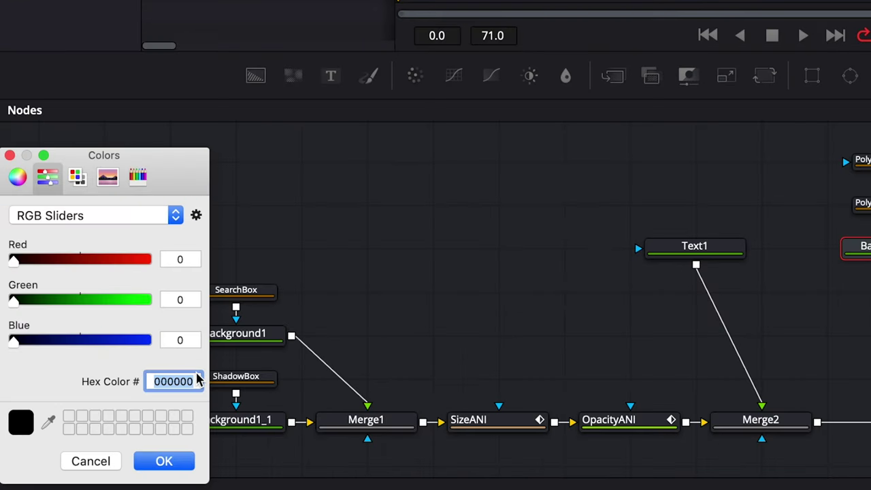
text(A8A8)
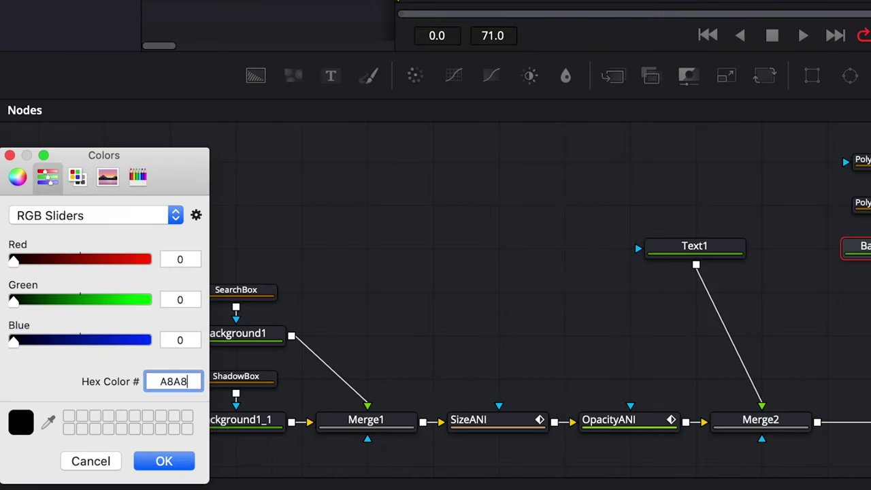
text(A8)
key(Return)
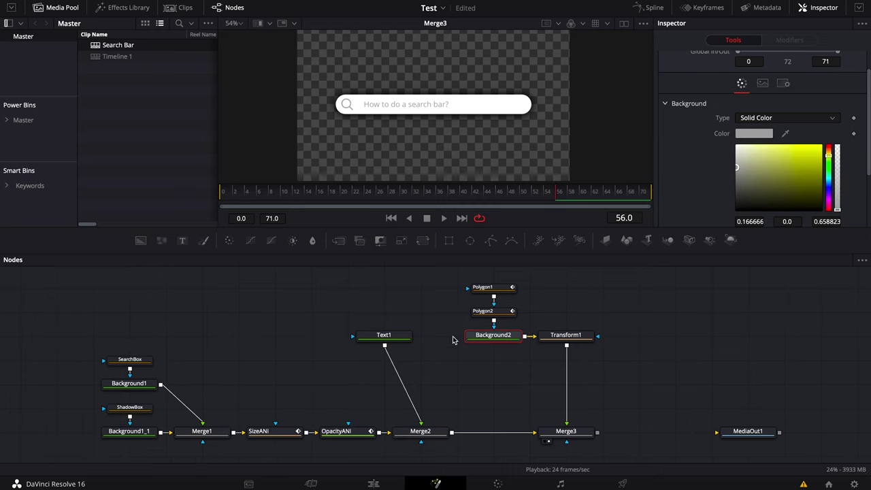
Move the search text closer to the magnifying glass and reduce Transform1's Size to 0.039
click(384, 335)
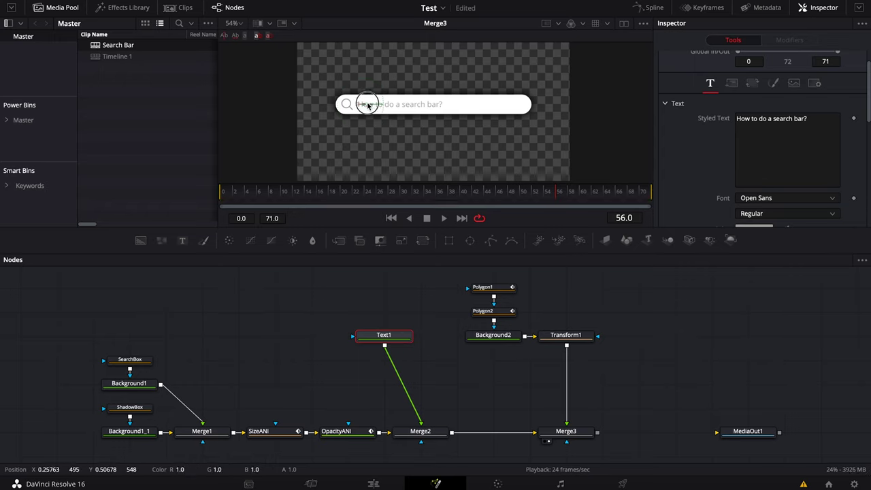
click(320, 284)
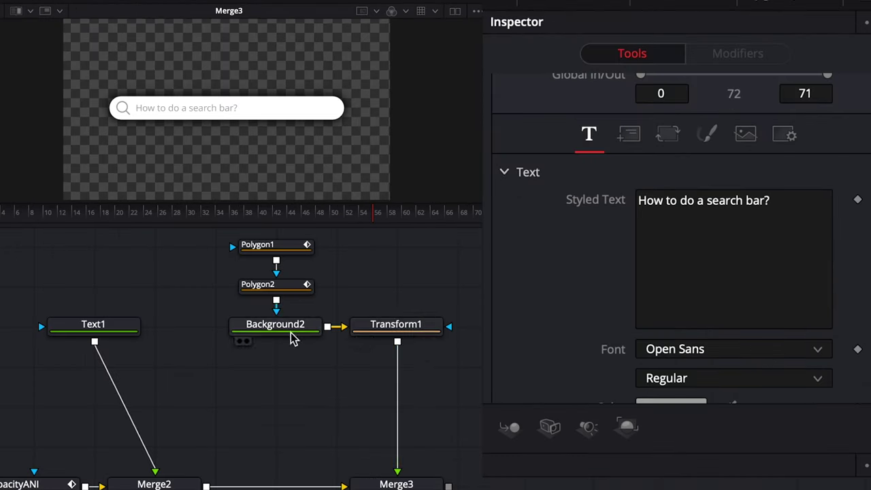
click(565, 335)
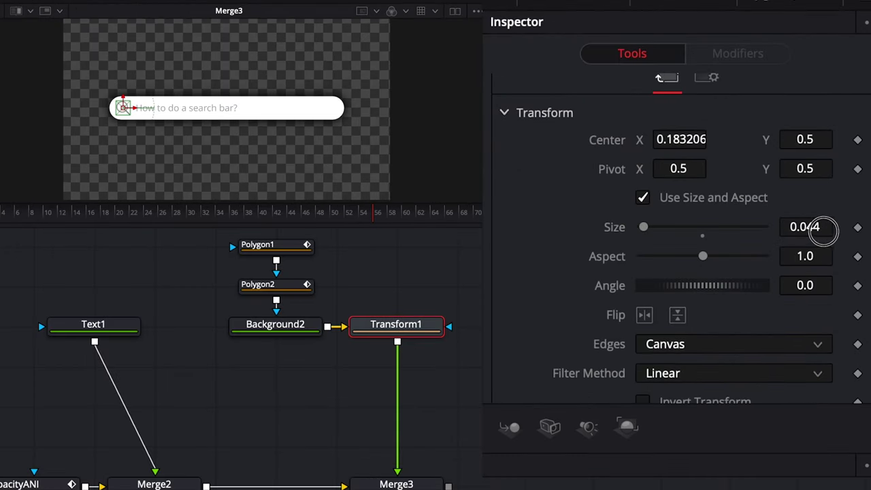
drag(828, 232, 822, 232)
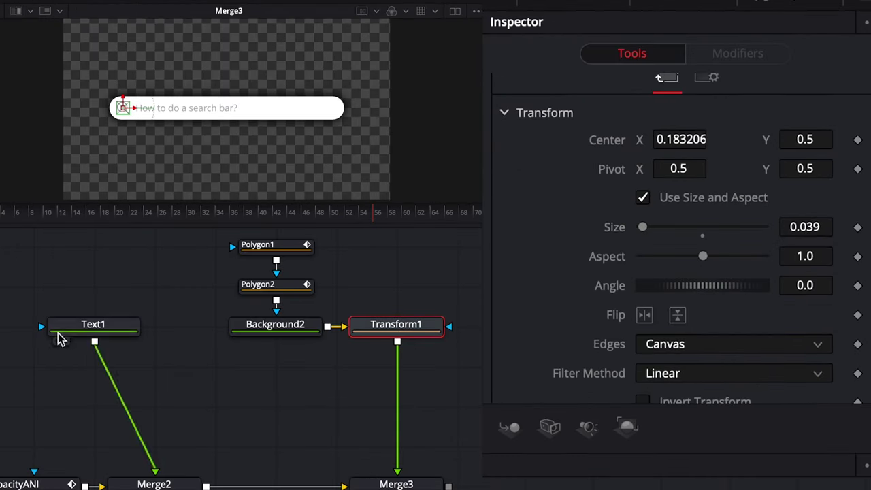
click(59, 264)
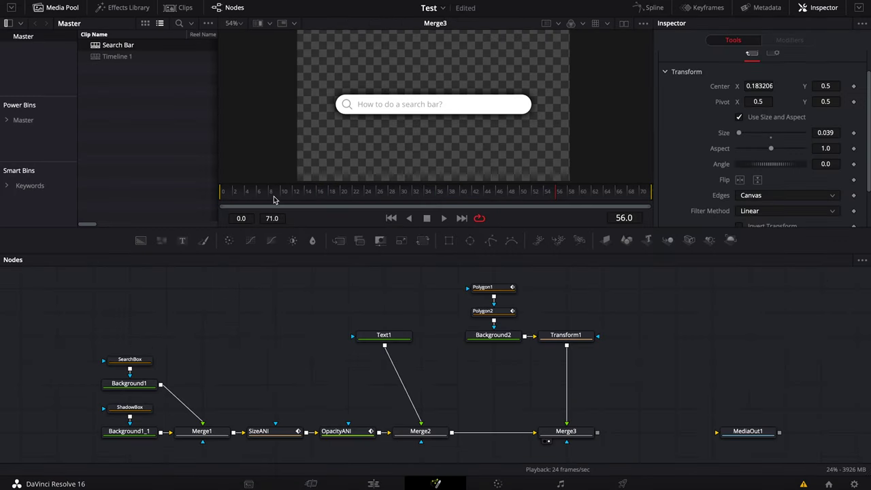
Play the animation from the first frame and align the Text1 node directly above Merge2
click(224, 192)
key(space)
drag(386, 338, 422, 377)
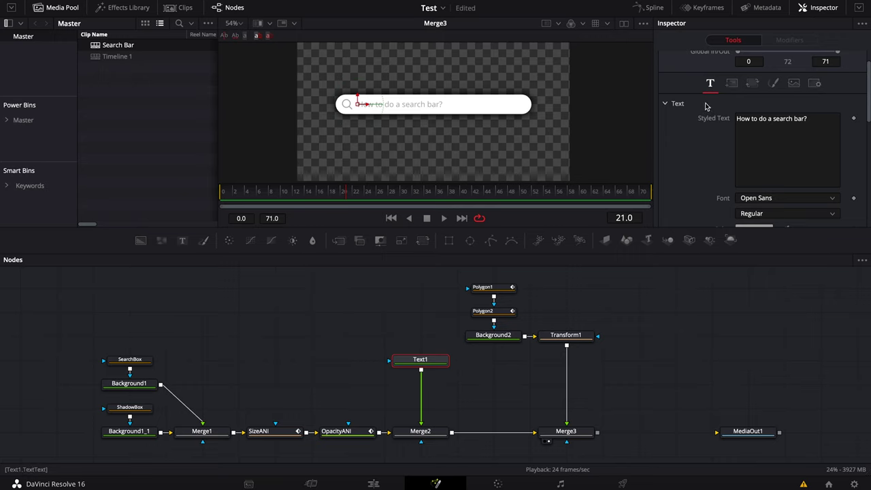
Keyframe Text1's Write On at frame 10 with the End value set to 0.0
scroll(719, 195, down, 5)
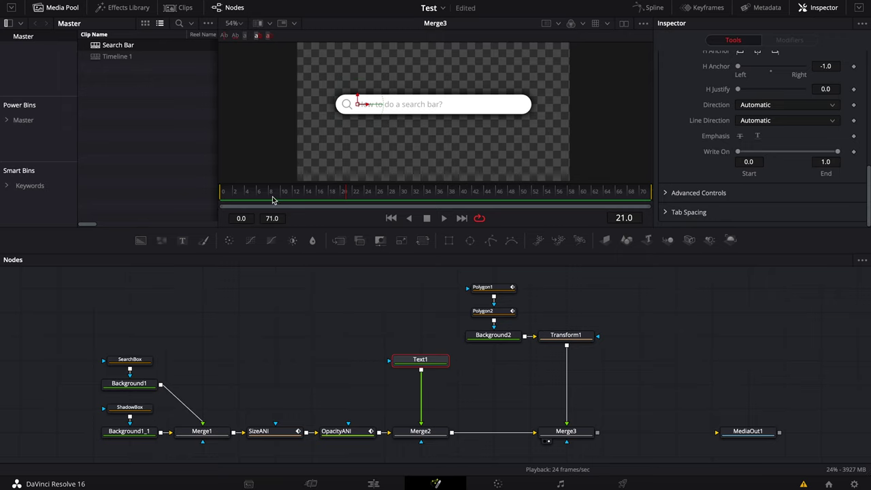
mouse_move(275, 197)
mouse_down()
mouse_move(244, 196)
mouse_move(305, 202)
mouse_move(252, 197)
mouse_move(283, 197)
mouse_up()
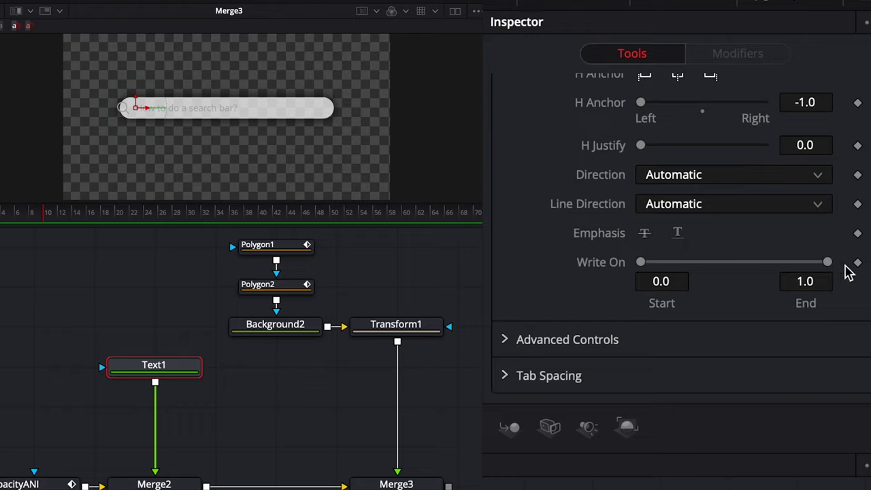
drag(830, 264, 611, 265)
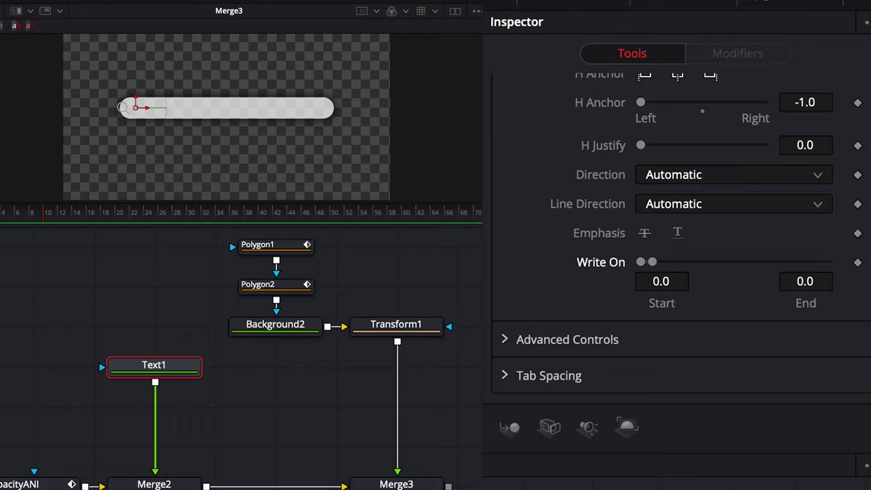
click(858, 263)
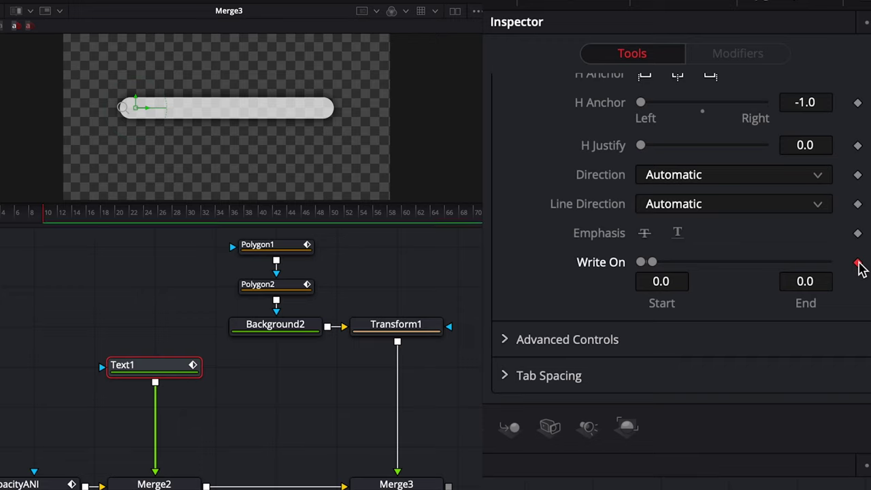
At frame 20, keyframe Text1's Write On with Start 0.0 and End 1.0
drag(63, 220, 118, 222)
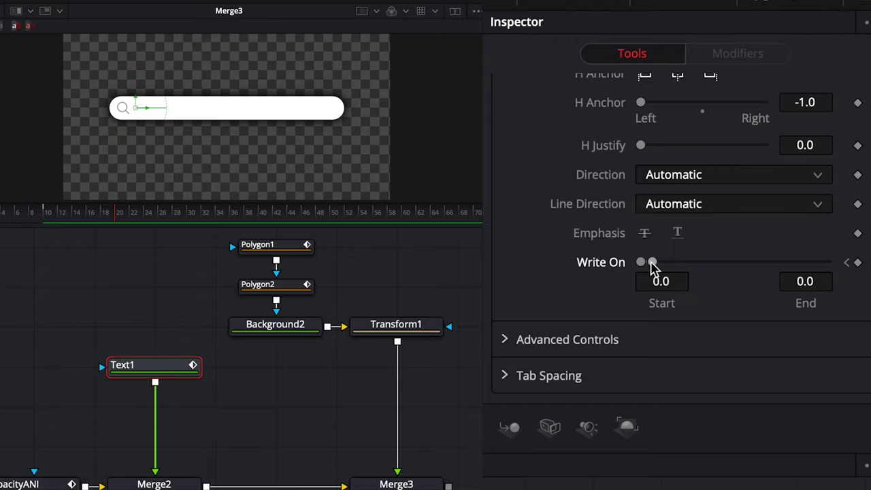
drag(654, 262, 677, 266)
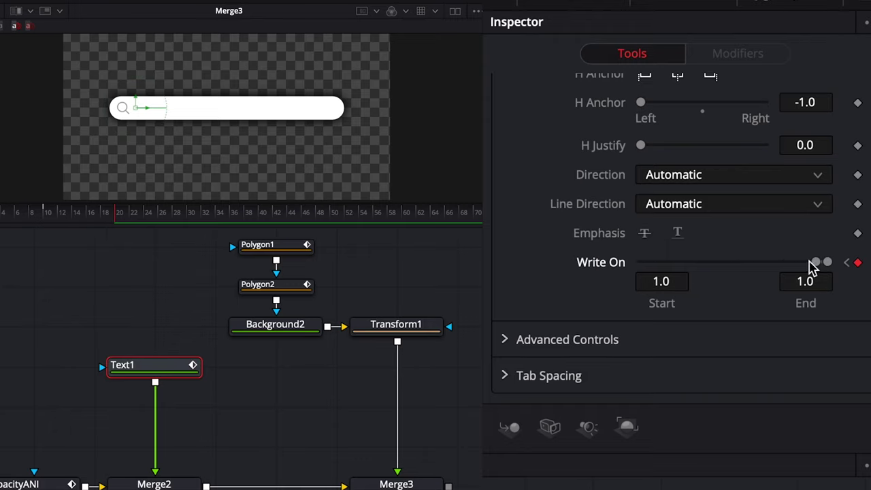
drag(816, 263, 570, 295)
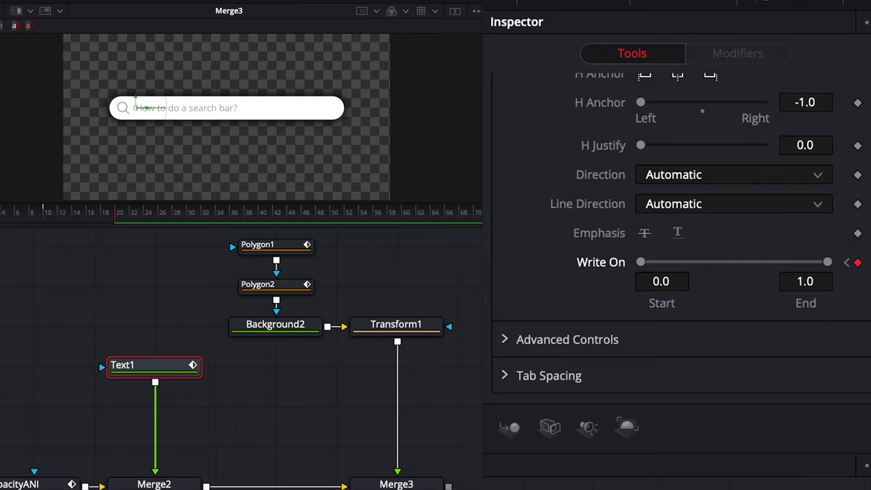
Play the composition from the beginning to check the text's write-on animation
key(Home)
key(space)
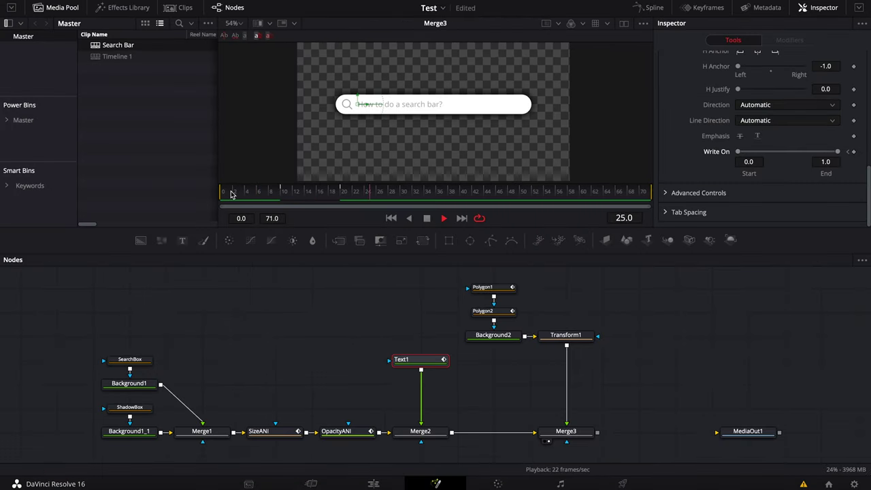
click(274, 330)
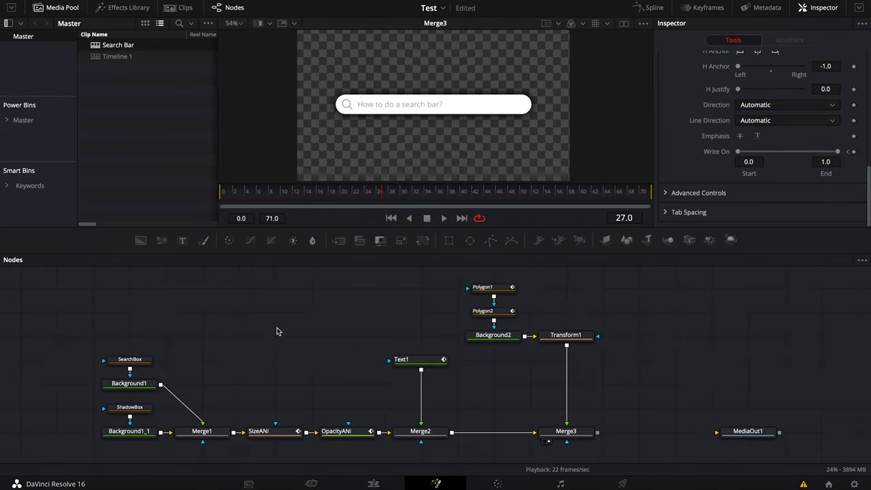
click(237, 192)
key(space)
Keyframe Text1's Write On End at 1.0 on frame 54 and at 0.0 on frame 62
drag(488, 194, 546, 195)
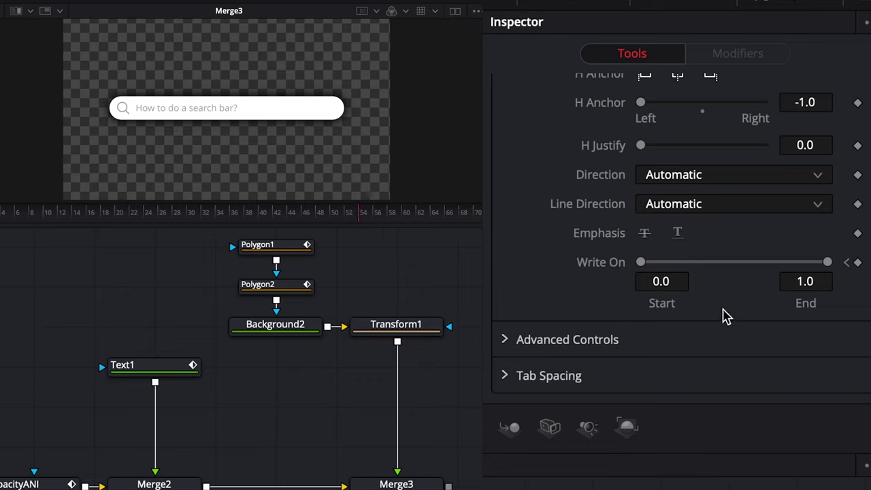
click(858, 262)
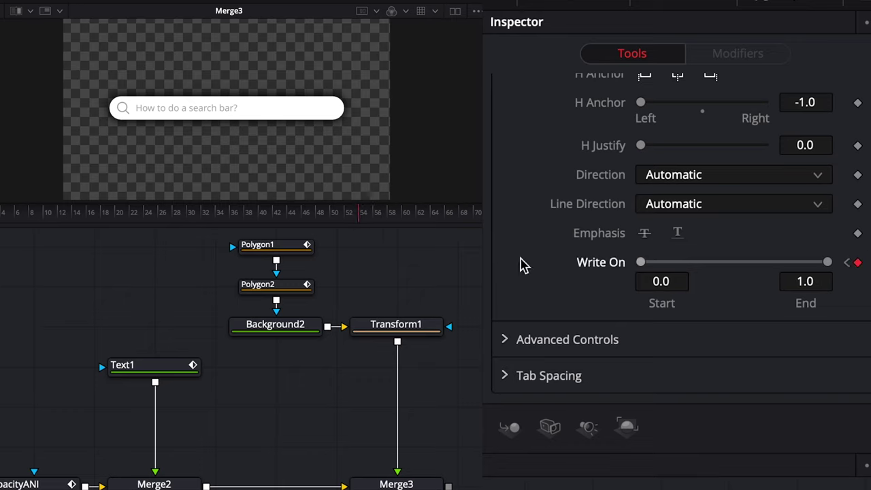
drag(391, 218, 419, 218)
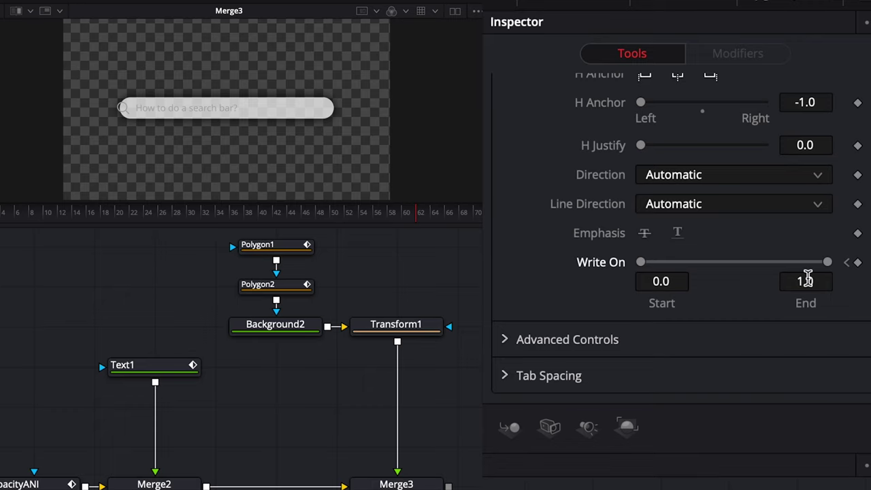
drag(828, 263, 515, 278)
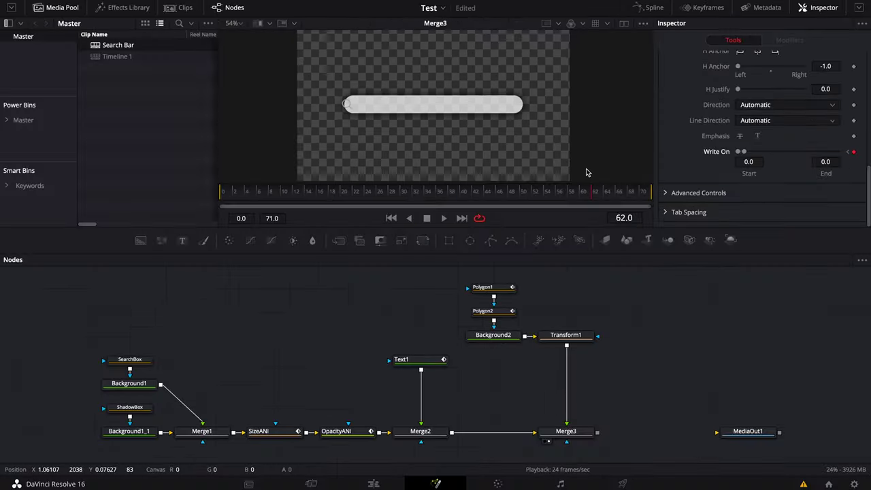
Play and scrub through the last frames to check how the search text is erased
drag(377, 212, 339, 212)
key(space)
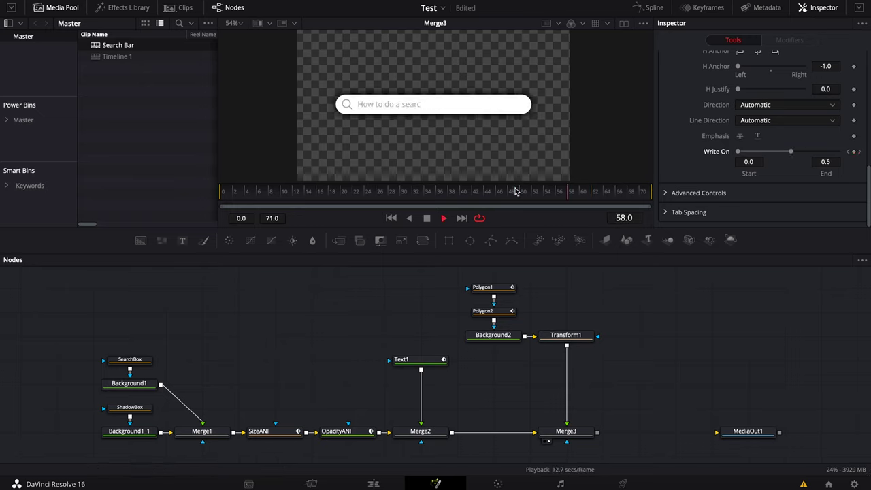
drag(523, 190, 589, 190)
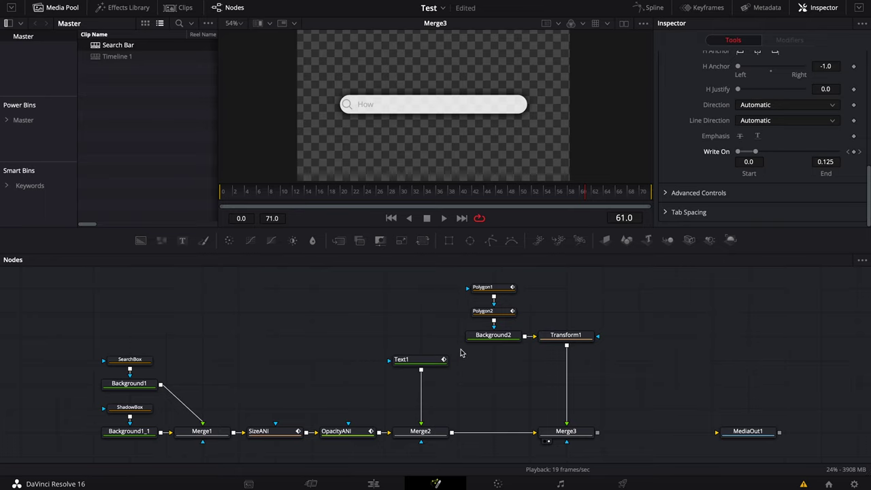
Move the Text1 node closer to Merge2 and add a Brightness/Contrast node after Transform1
drag(401, 360, 401, 383)
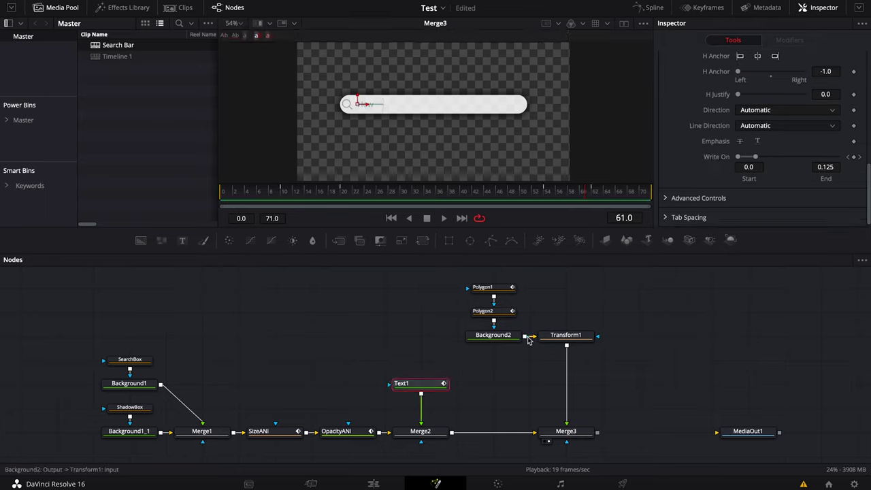
click(484, 313)
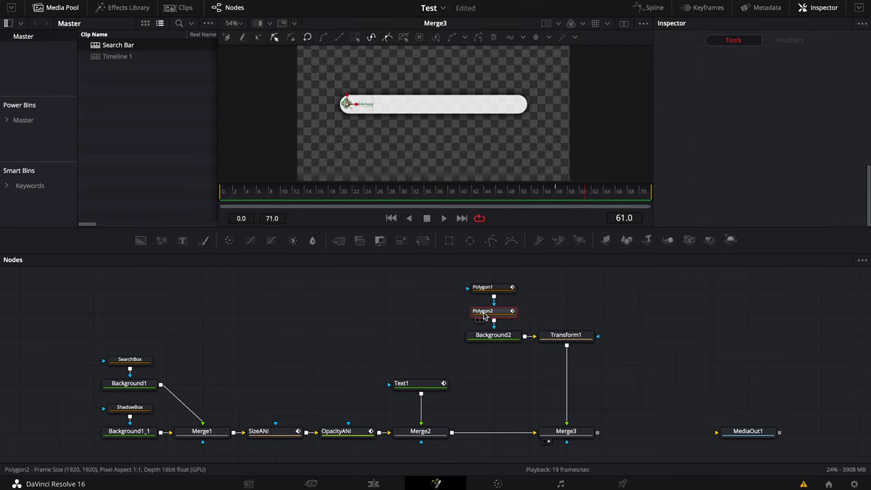
click(573, 301)
click(566, 335)
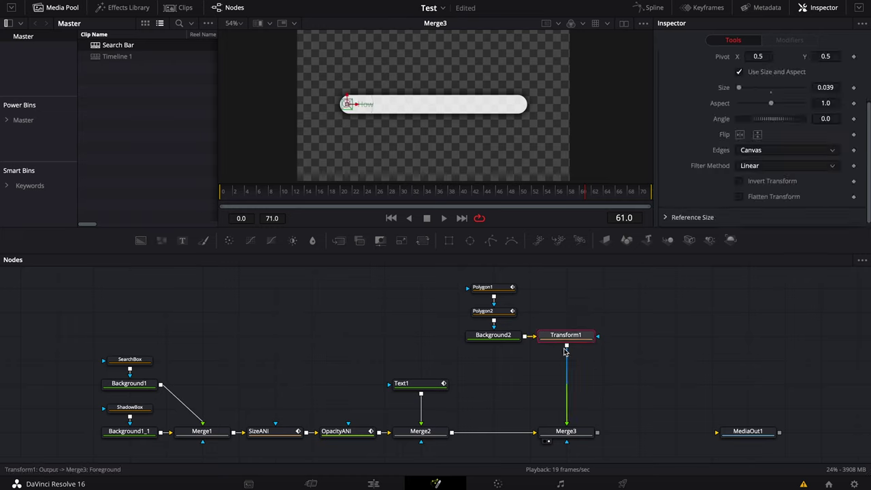
key(shift+space)
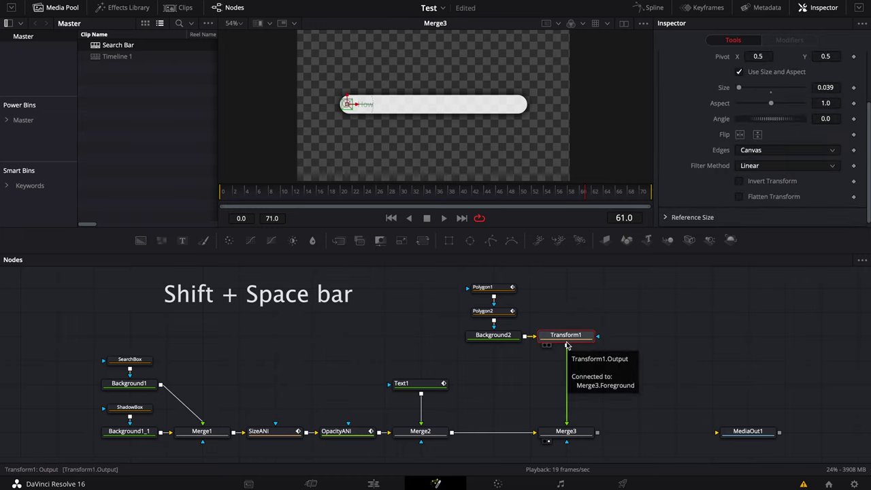
text(tran)
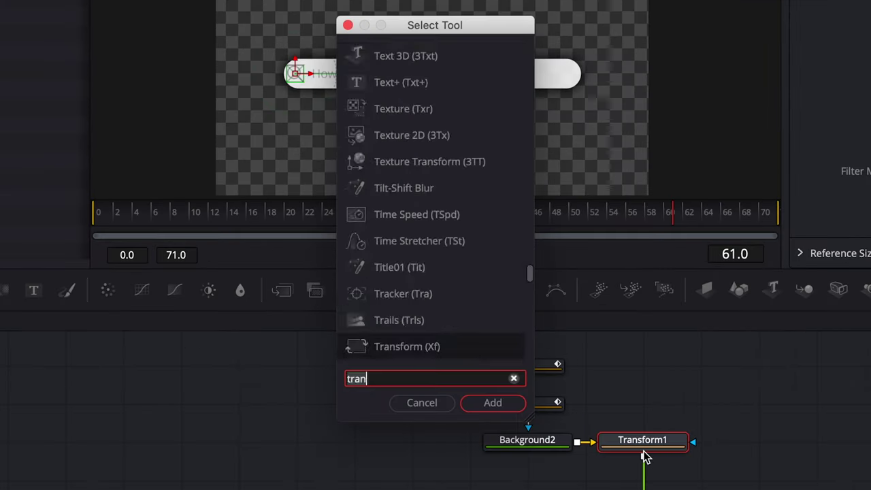
key(BackSpace)
key(BackSpace)
key(BackSpace)
key(BackSpace)
text(brig)
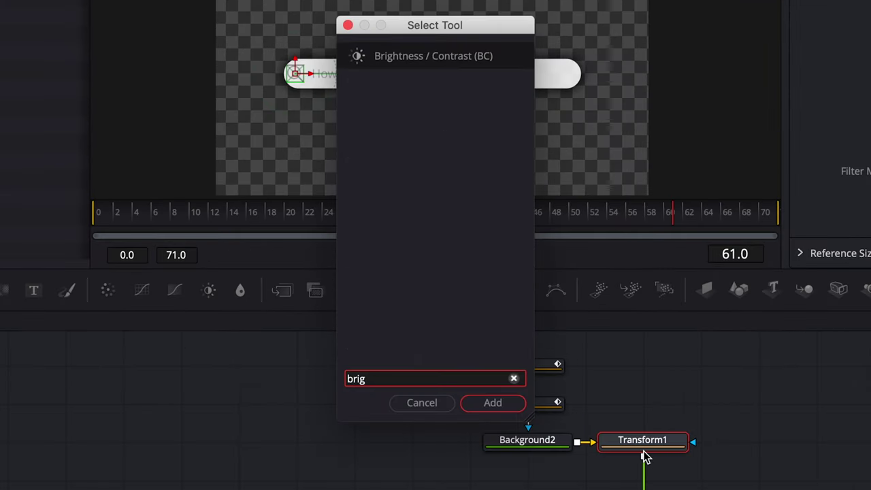
key(Return)
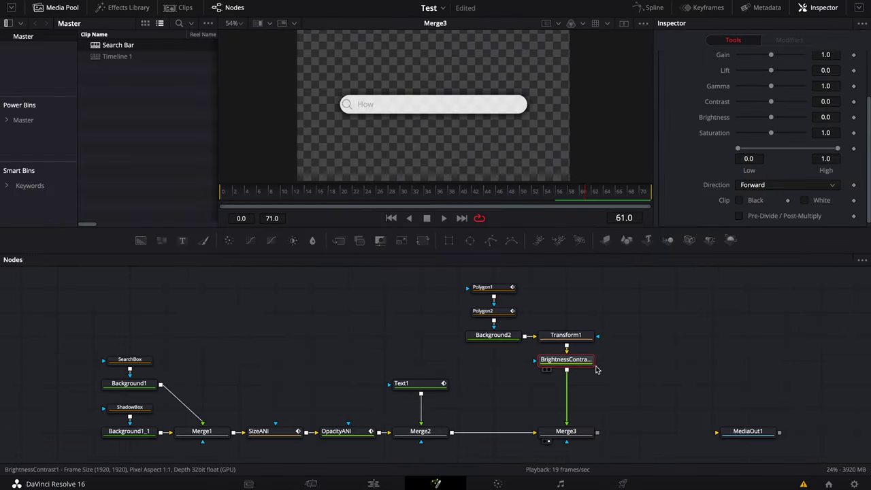
At frame 10, set BrightnessContrast1's Gain to 0.0 with the alpha channel included and keyframe it
drag(257, 194, 284, 196)
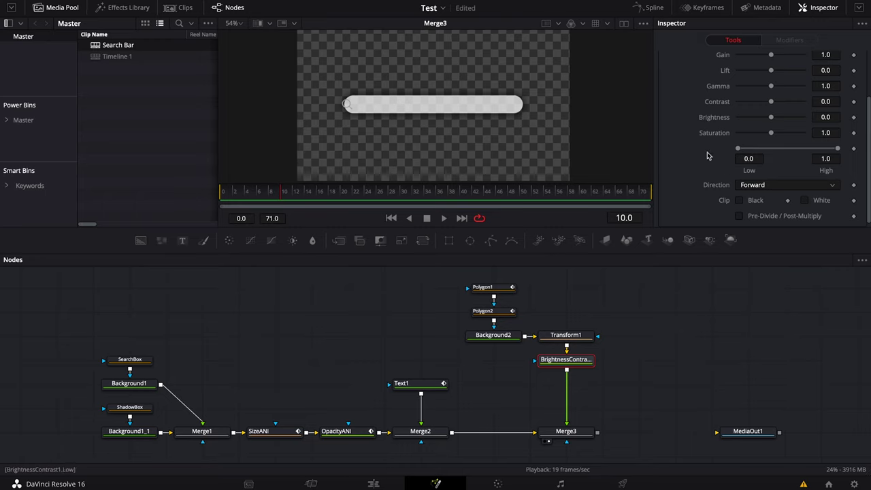
scroll(708, 153, up, 3)
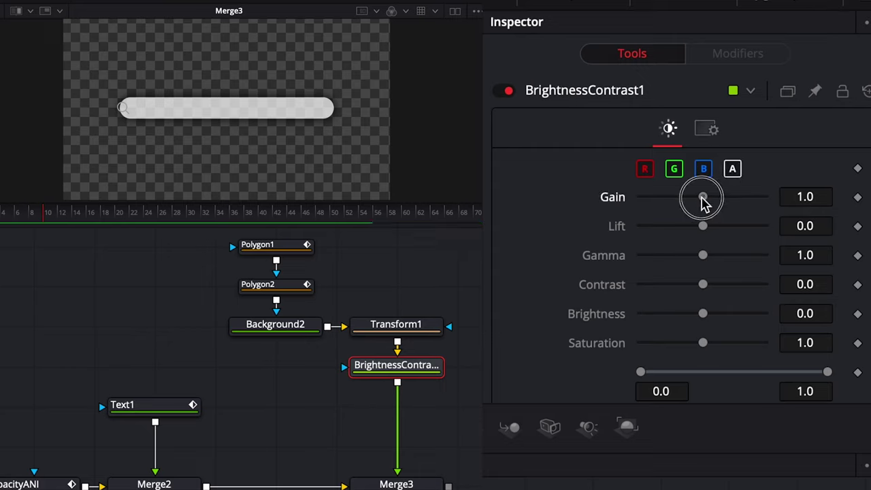
drag(703, 197, 593, 230)
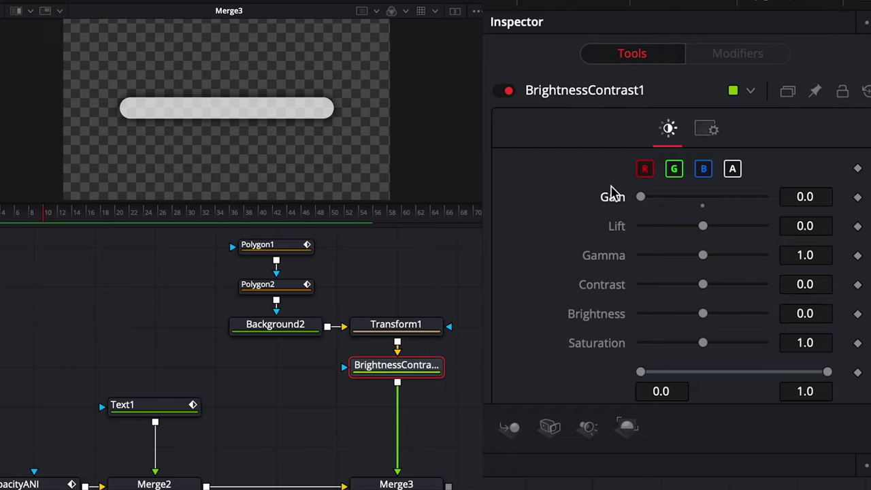
click(858, 198)
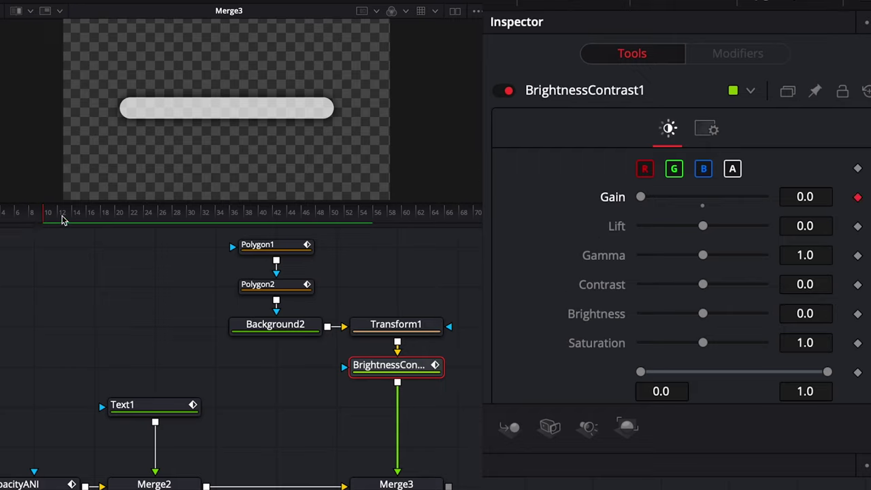
At frame 14, set BrightnessContrast1's Gain to 1.0 so the magnifying glass fades in
drag(61, 219, 74, 219)
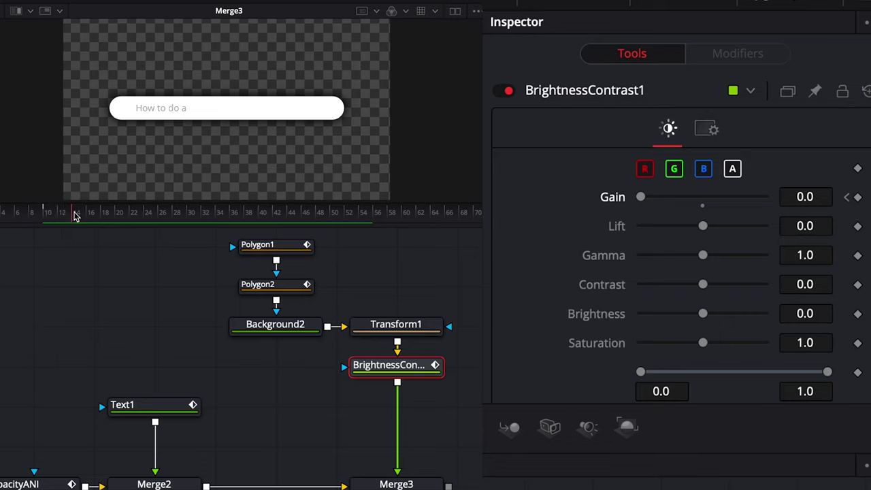
click(826, 197)
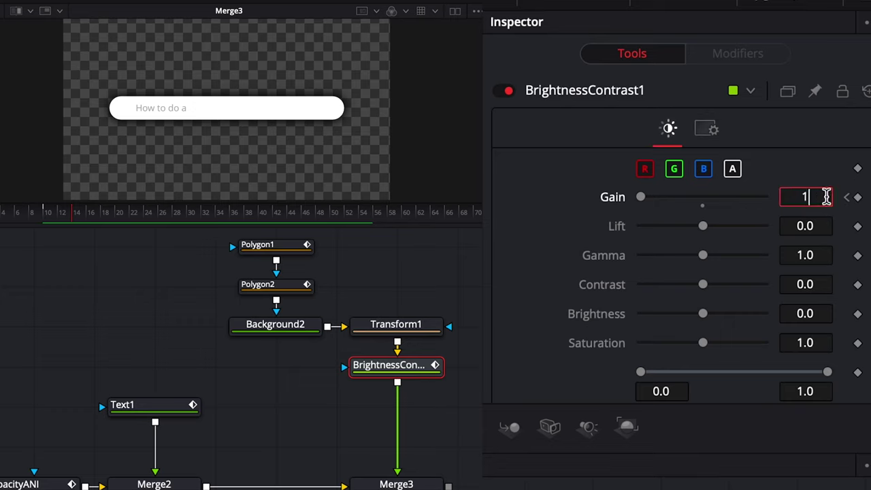
text(1)
key(Return)
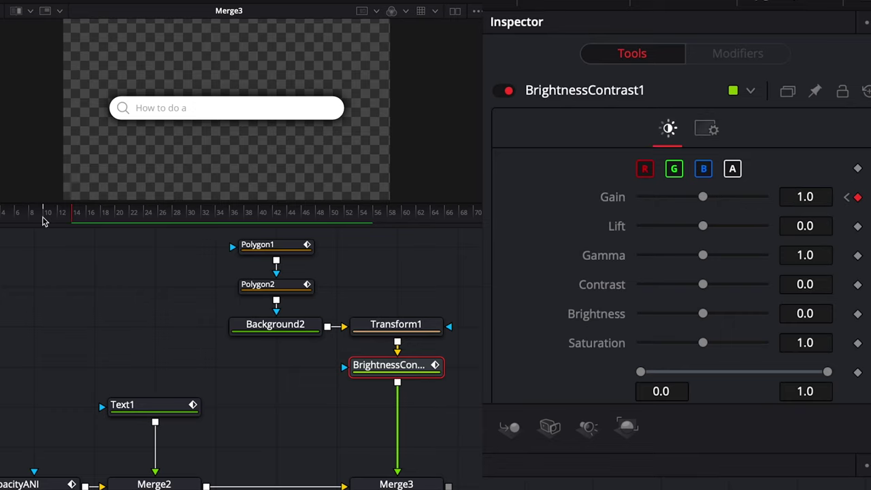
Keyframe BrightnessContrast1's Gain at 1.0 on frame 58 and 0.0 on frame 62 so the magnifying glass fades out
click(42, 212)
key(space)
drag(422, 217, 388, 222)
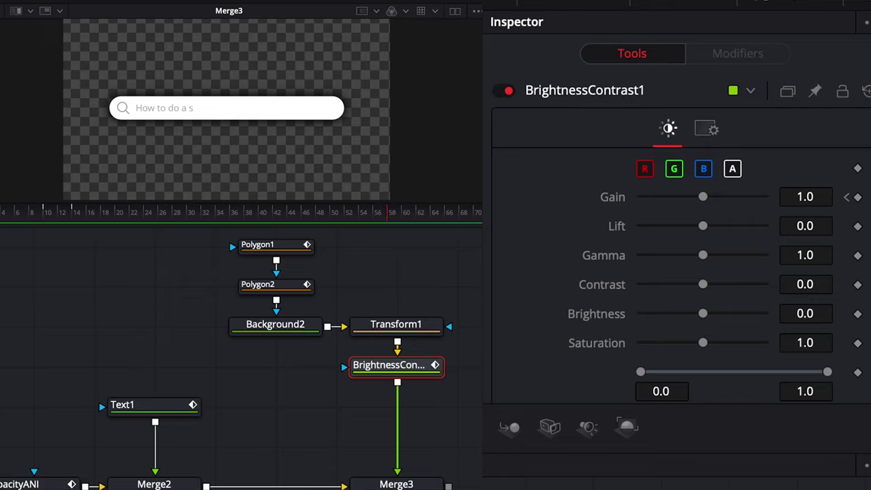
click(857, 197)
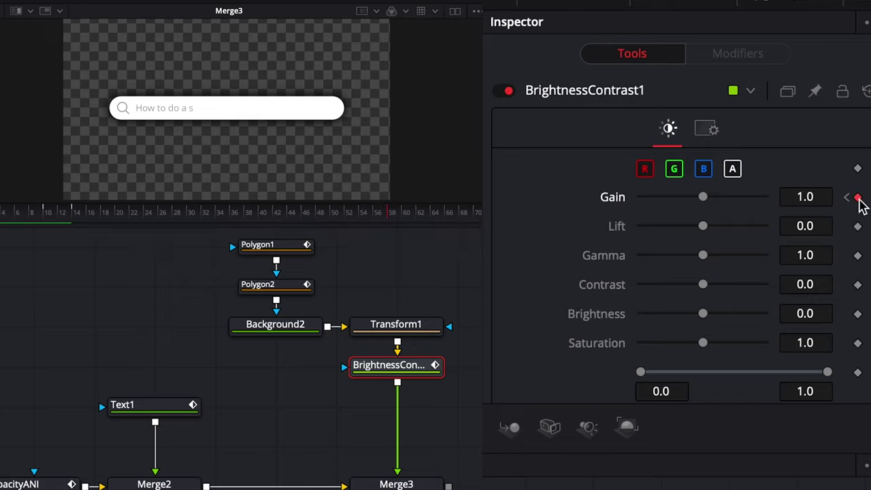
click(418, 216)
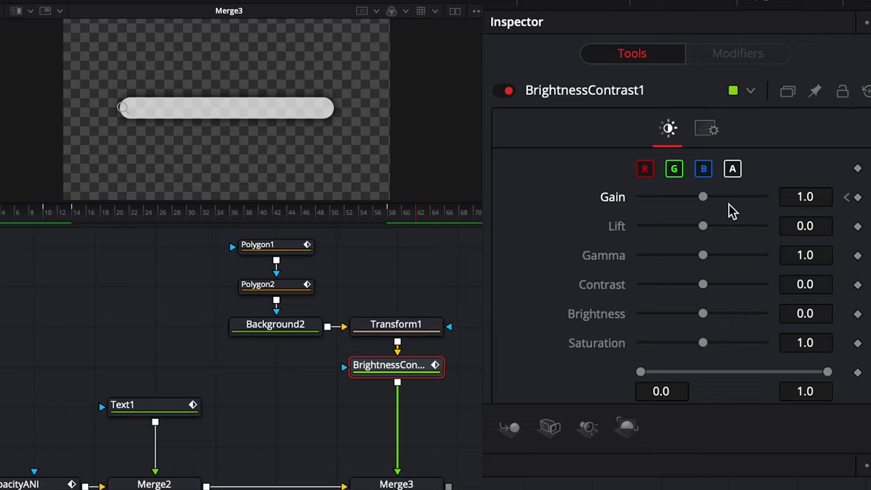
drag(703, 197, 608, 208)
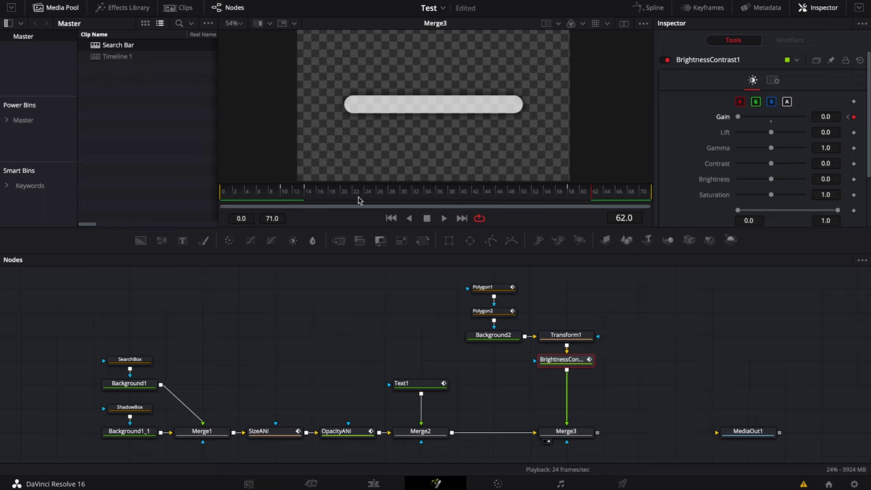
Play the animation from the start to check the magnifying glass fading in and out
click(140, 216)
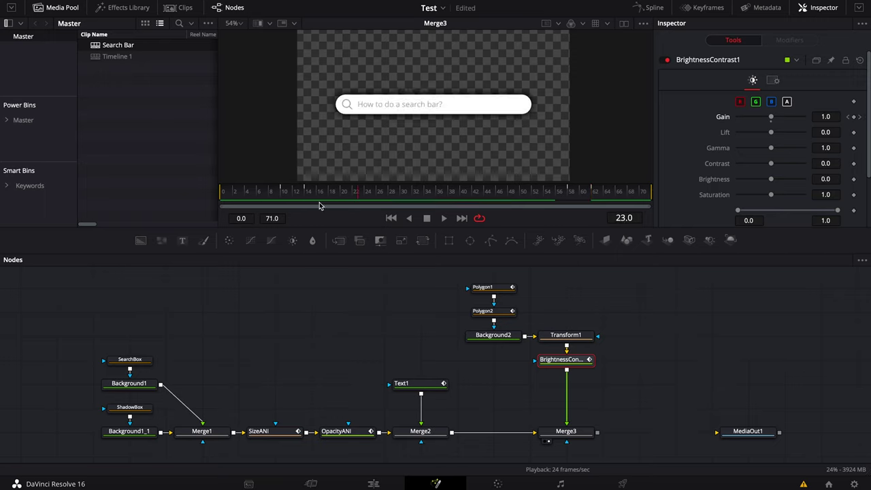
drag(250, 191, 218, 191)
key(space)
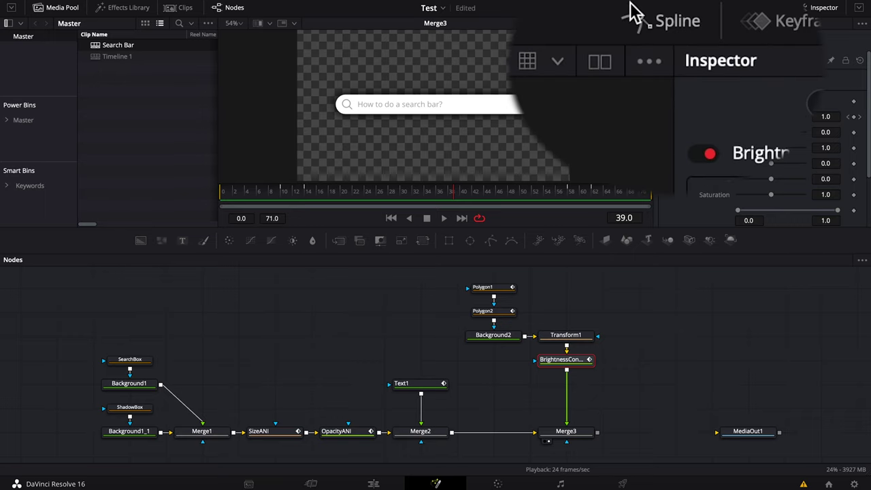
Open the Spline editor and display the curves of SizeANI, OpacityANI, Text1, Polygon1, Polygon2 and BrightnessContrast1
click(657, 27)
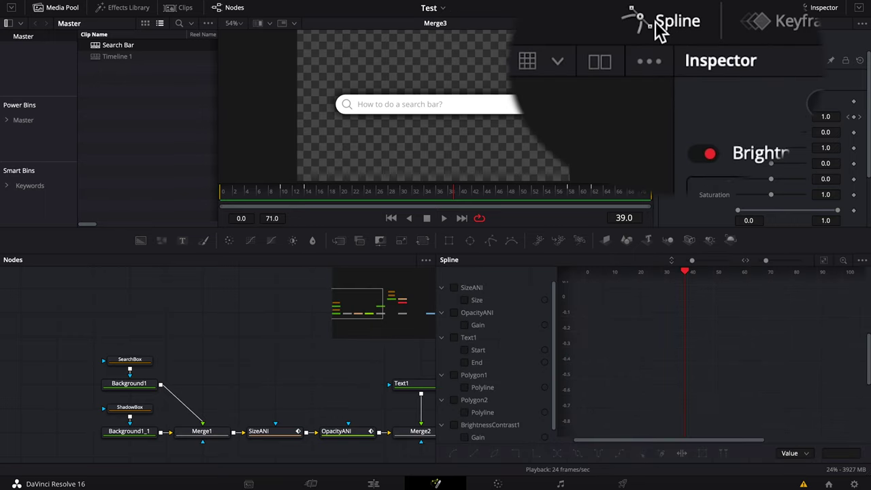
click(645, 29)
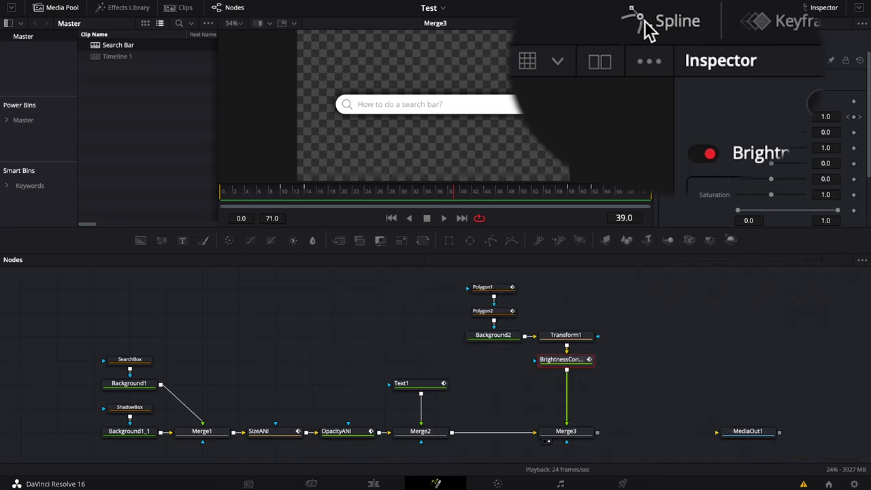
click(644, 9)
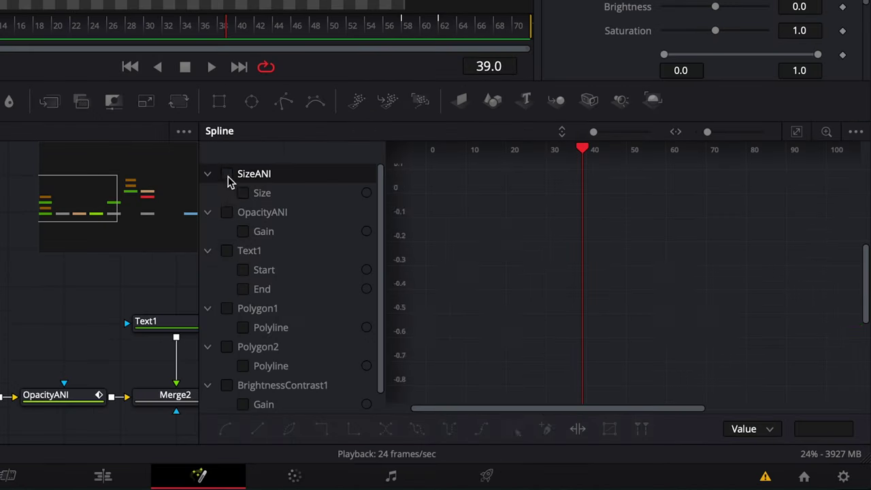
click(454, 288)
click(454, 313)
click(227, 252)
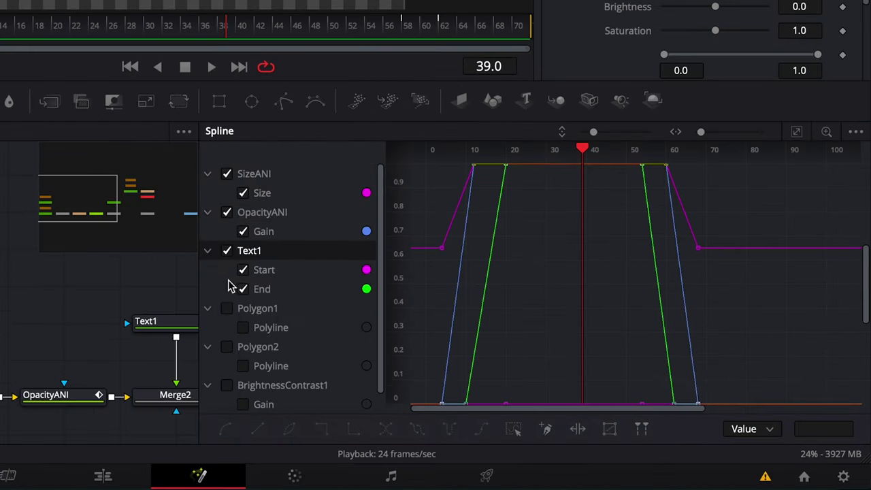
click(227, 308)
scroll(229, 310, down, 1)
click(227, 327)
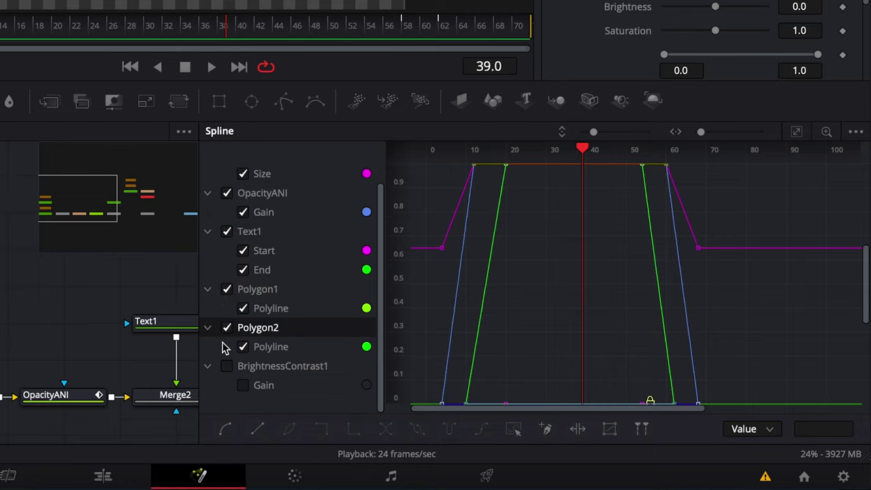
click(227, 365)
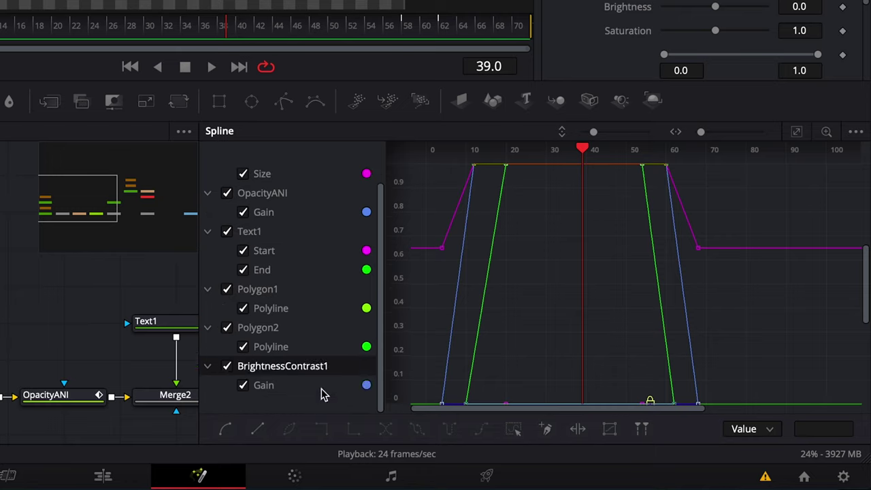
Fit the displayed curves in the Spline editor and enlarge its area upwards
click(798, 133)
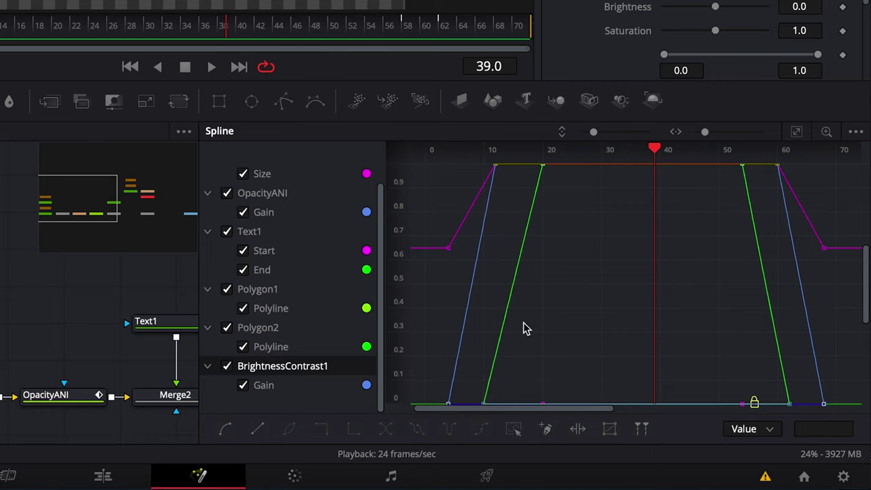
click(801, 132)
click(801, 133)
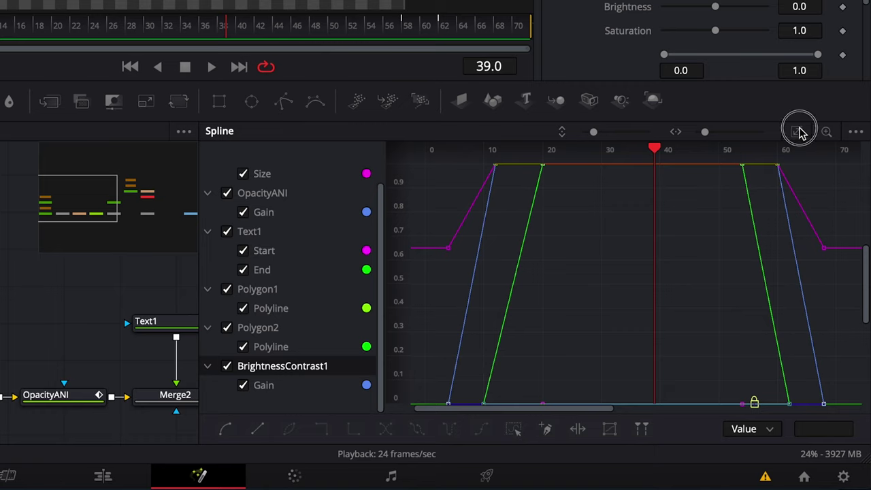
click(483, 404)
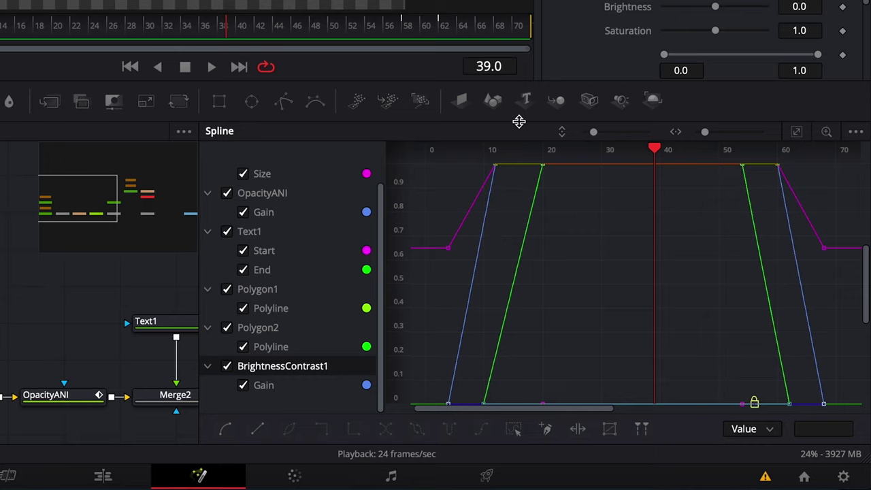
drag(519, 121, 520, 25)
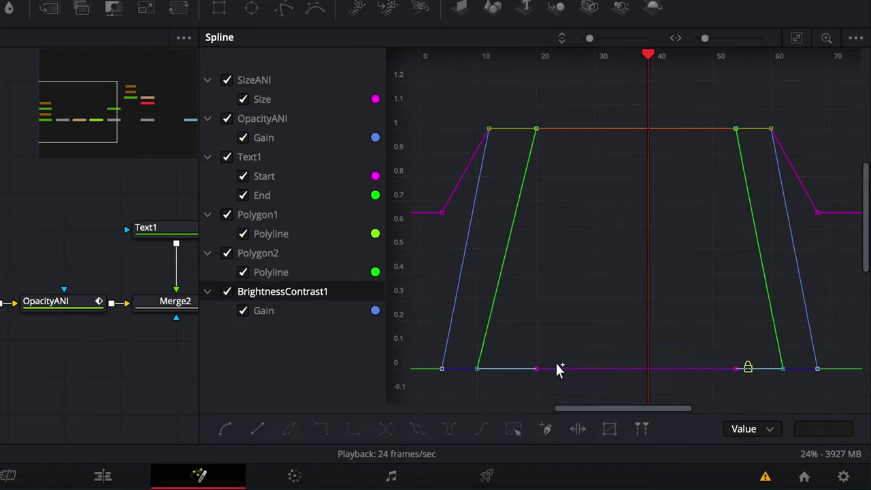
Select all the opening keyframes in the Spline editor, smooth them and set their Ease In to 85.0
drag(558, 99, 508, 169)
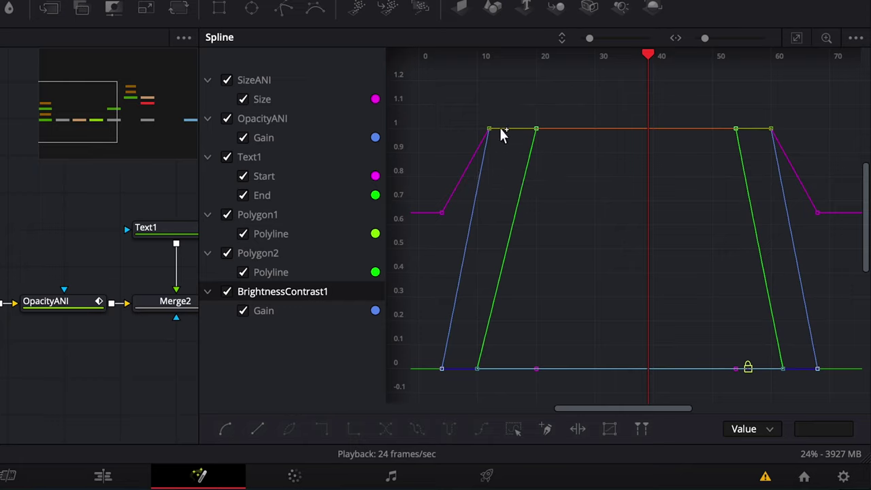
drag(572, 94, 424, 407)
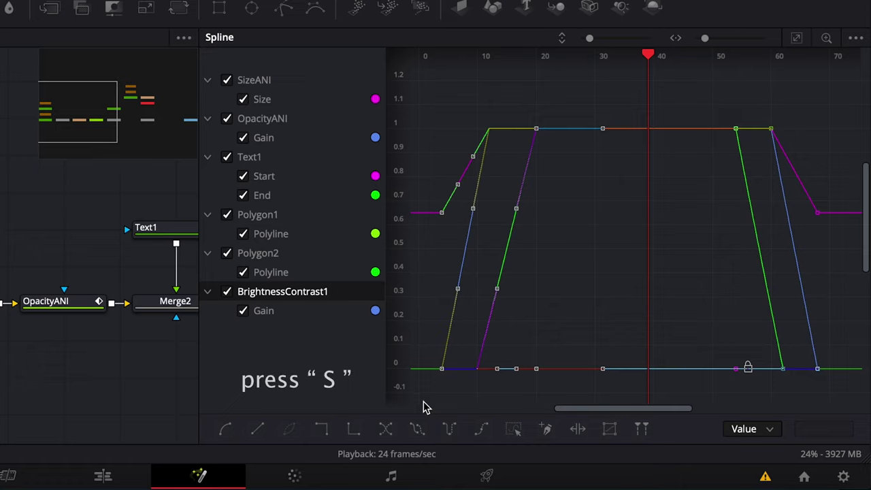
key(s)
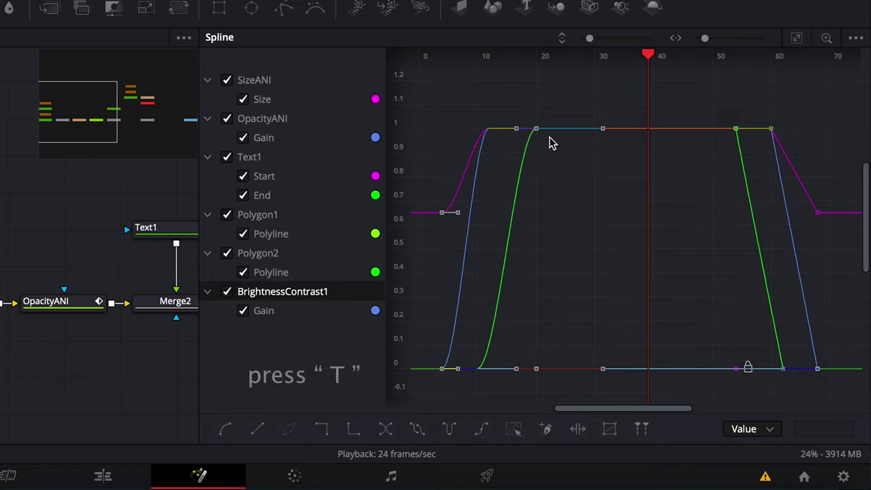
key(t)
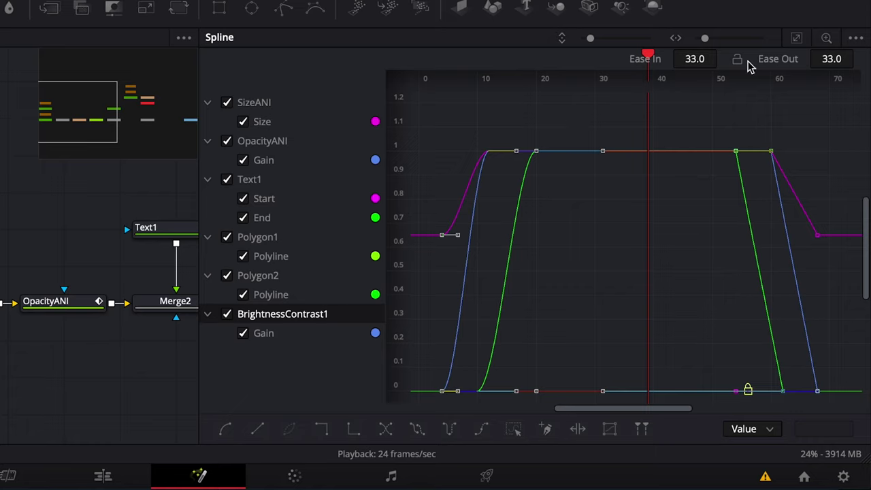
drag(694, 61, 450, 162)
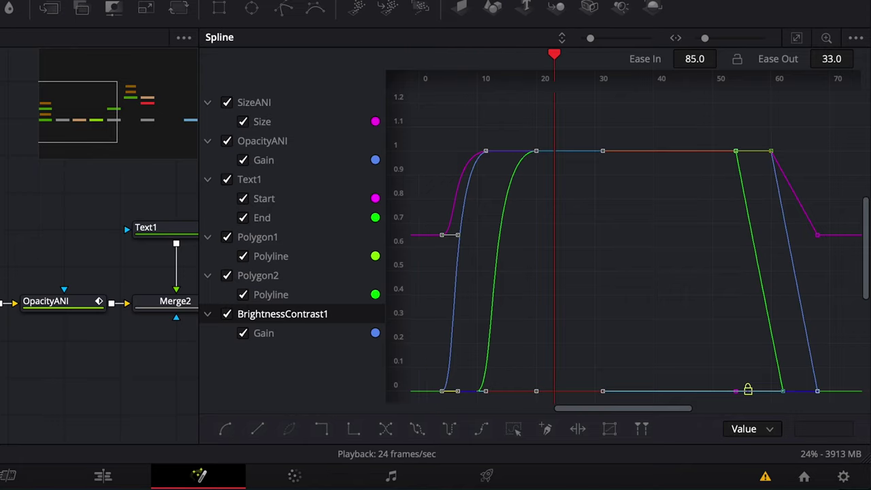
Select all the closing keyframes in the Spline editor, smooth them and set their Ease Out to 85.1
scroll(615, 218, right, 5)
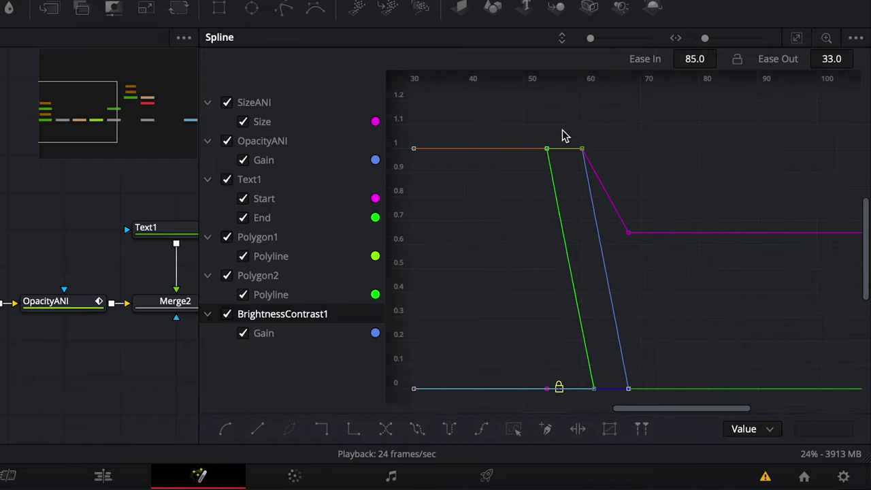
drag(515, 119, 687, 407)
key(s)
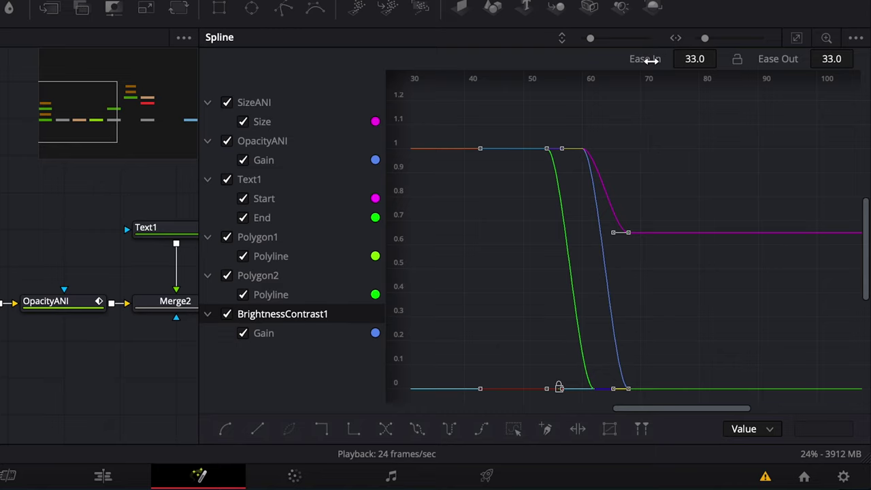
drag(831, 59, 586, 178)
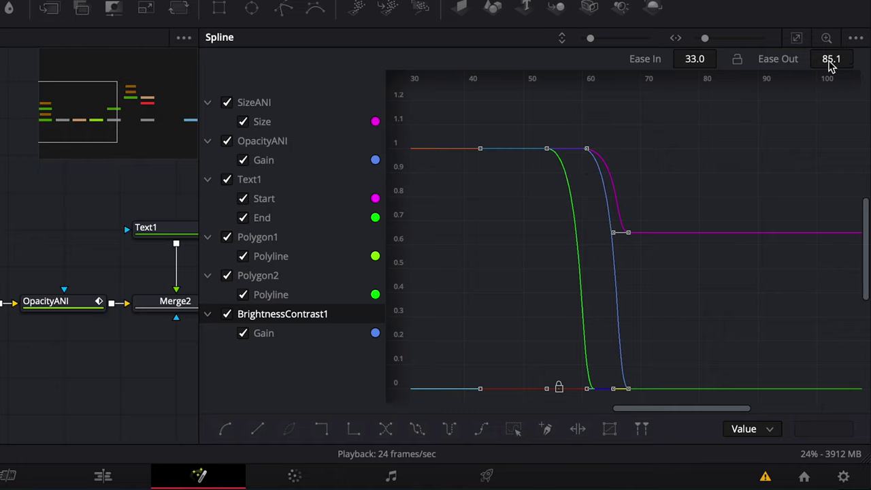
View the Fusion Composition clip in the Edit page timeline and return to the Fusion page
key(Home)
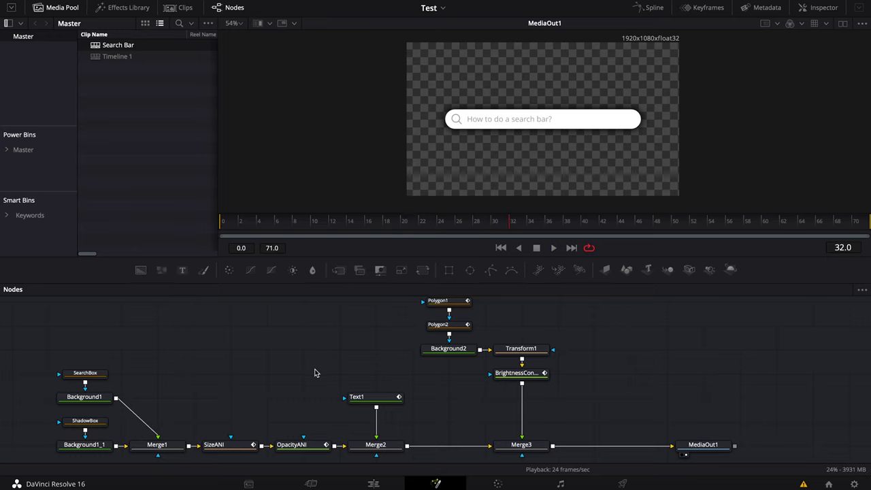
click(382, 485)
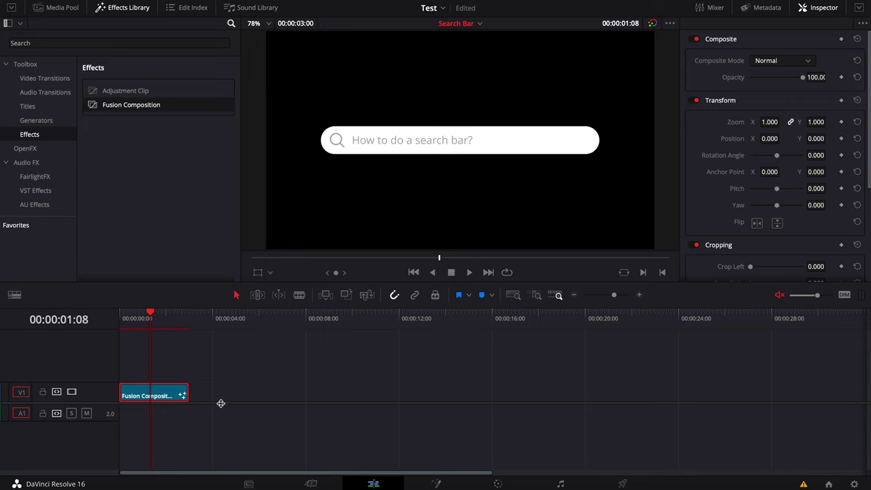
click(436, 483)
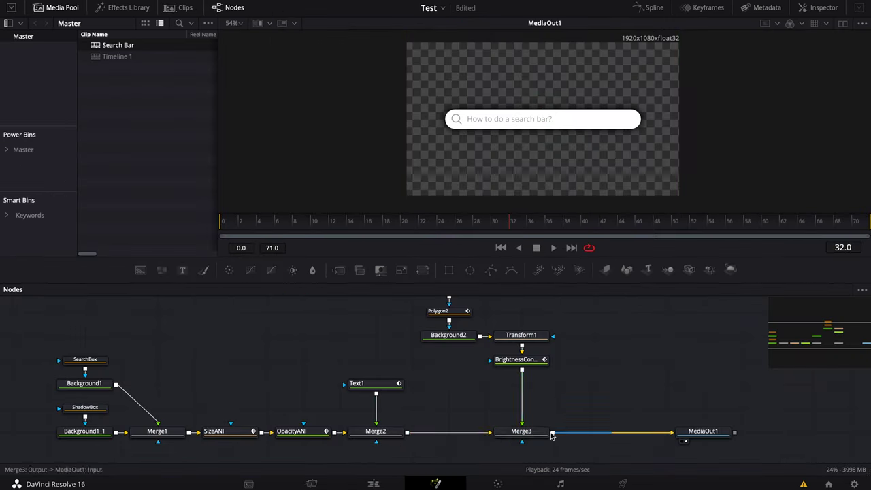
key(shift+space)
text(brig)
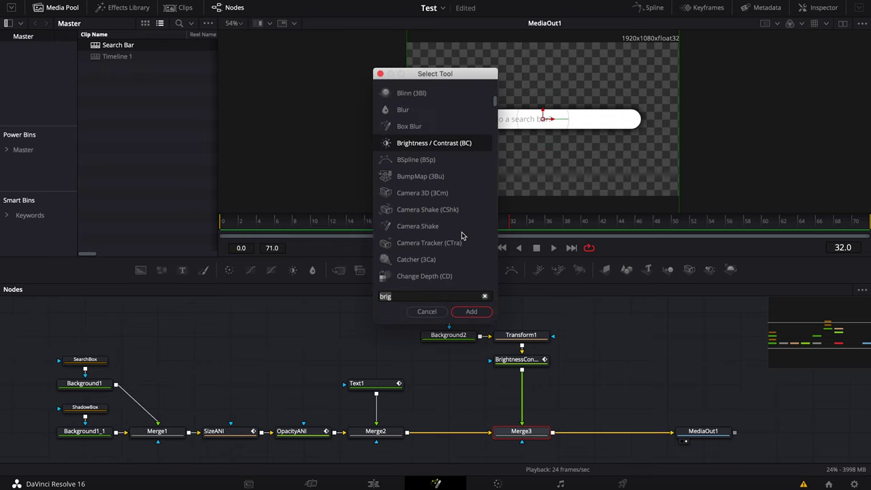
scroll(461, 236, up, 8)
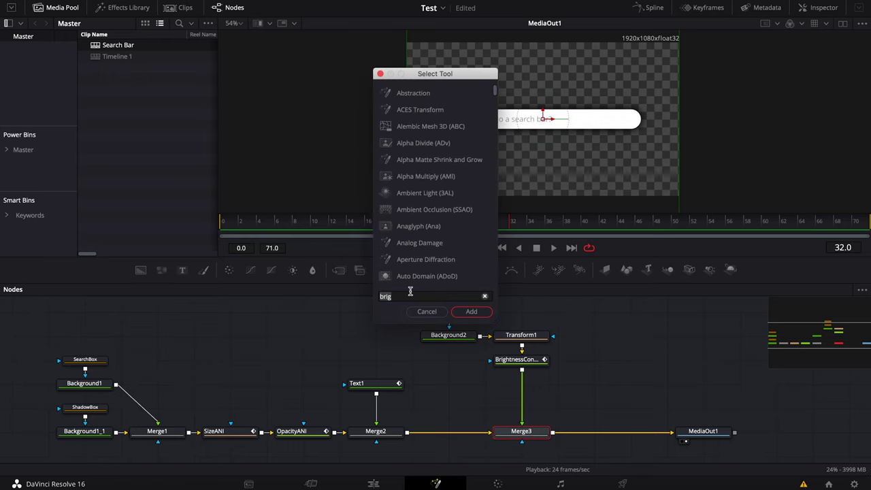
click(436, 312)
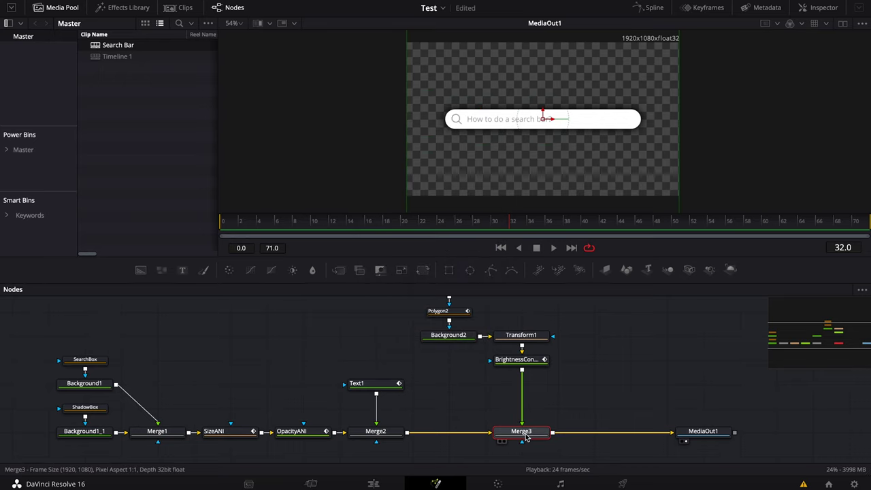
Add a Keyframe Stretcher node between Merge3 and MediaOut1
key(shift+space)
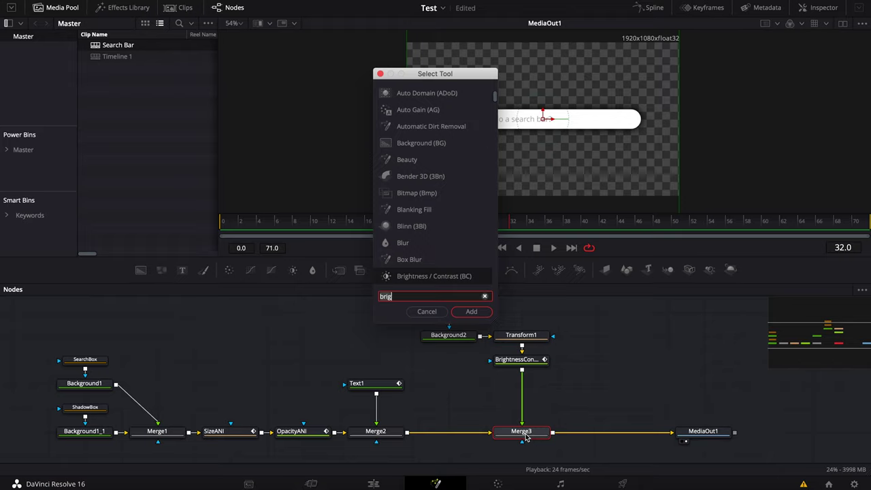
key(BackSpace)
key(BackSpace)
key(BackSpace)
key(BackSpace)
text(key)
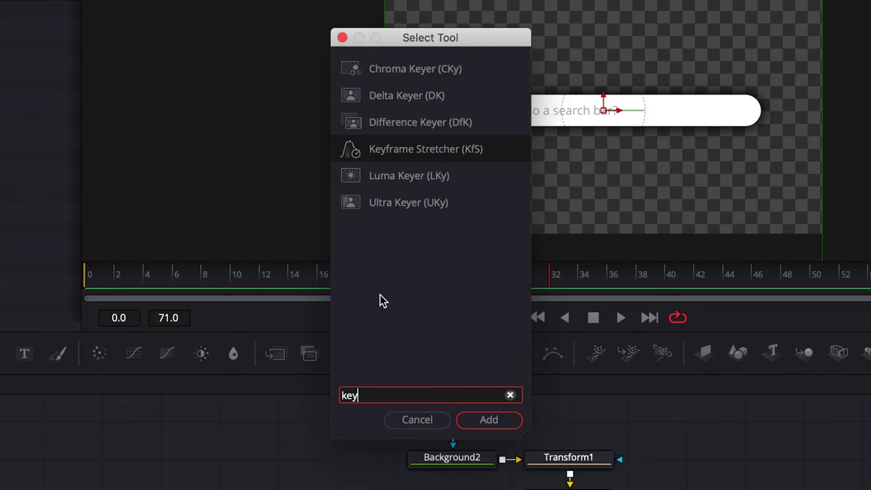
click(489, 420)
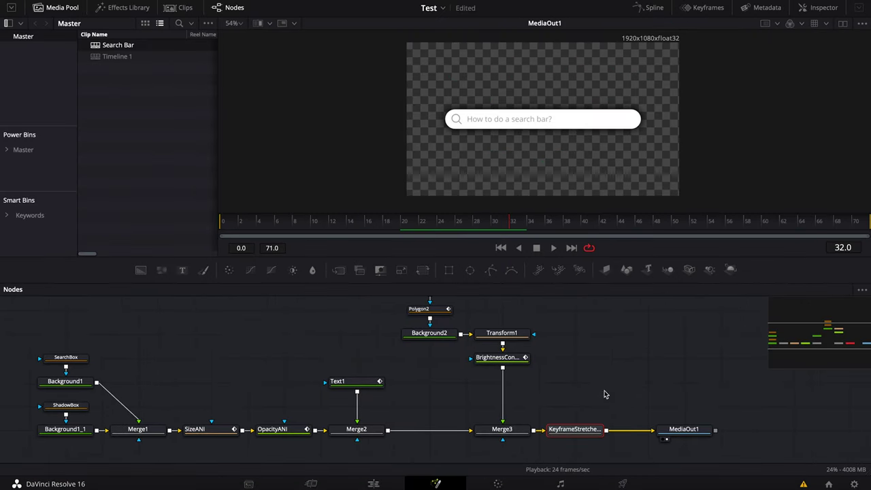
Show the Keyframe Stretcher's settings and set its Source End to 71, the composition's last frame
click(824, 12)
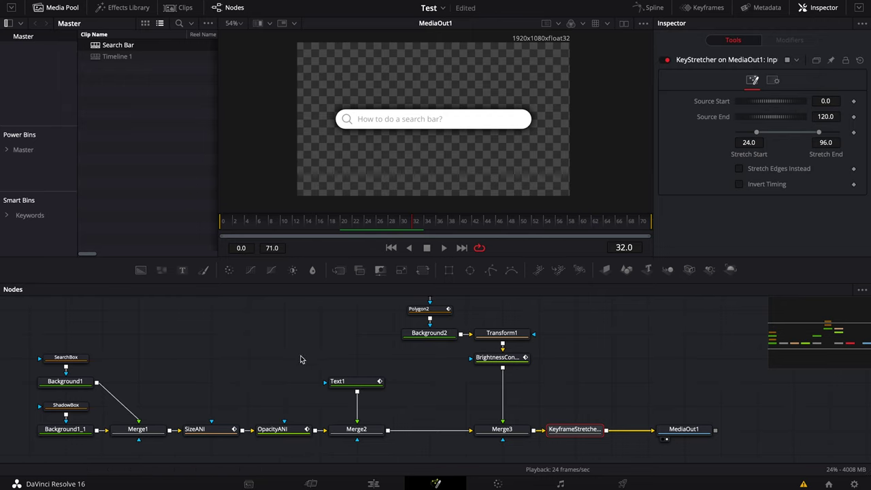
drag(248, 229, 686, 227)
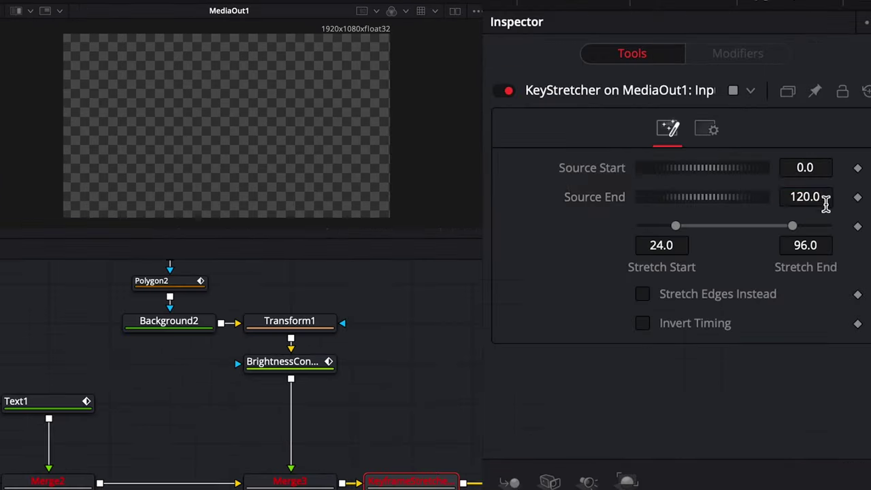
click(836, 116)
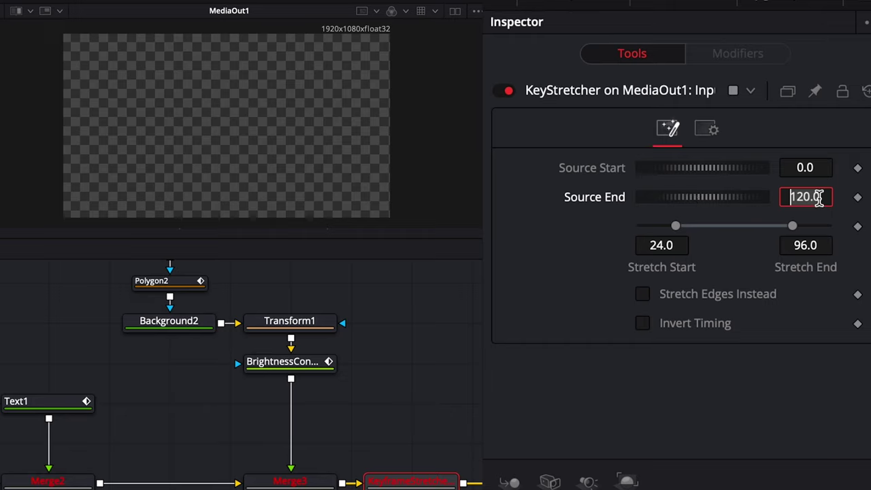
text(71)
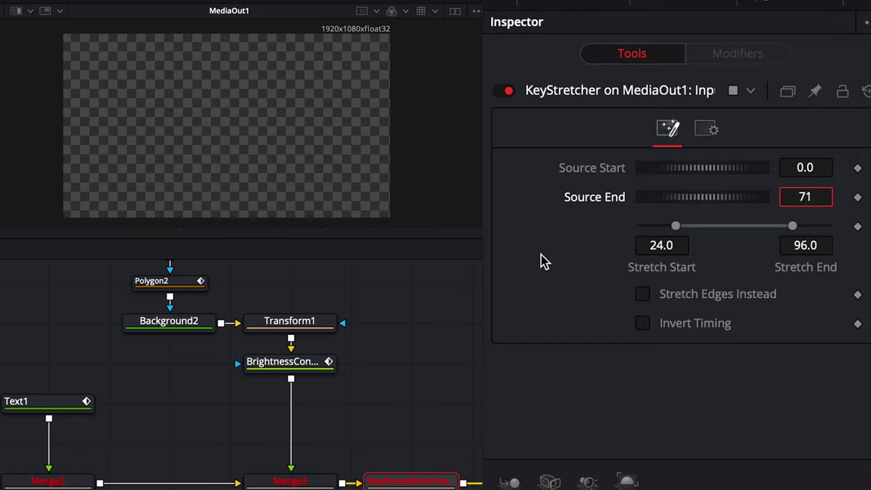
key(Return)
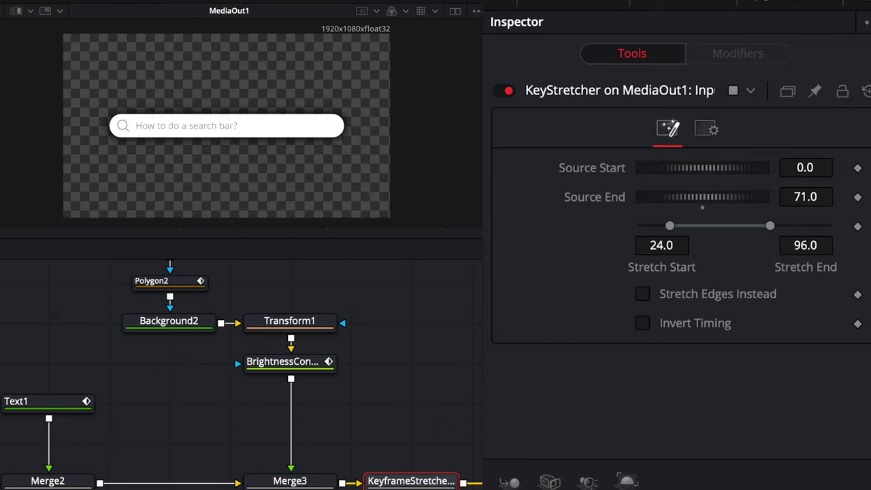
Set the Keyframe Stretcher's Stretch Start to 18 and its Stretch End to 58
click(684, 246)
text(18)
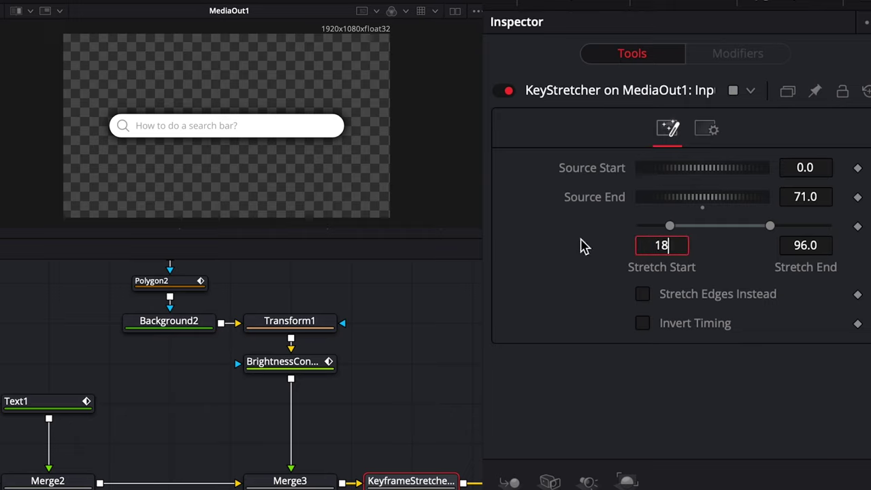
click(565, 248)
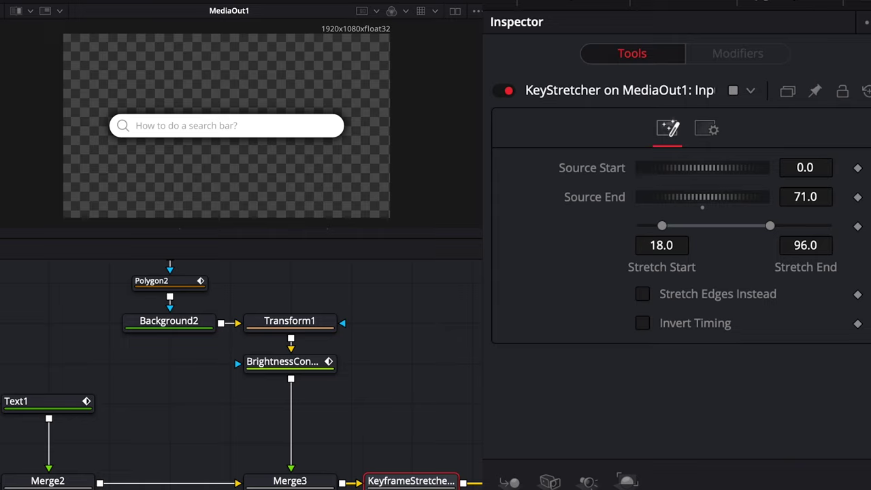
click(830, 245)
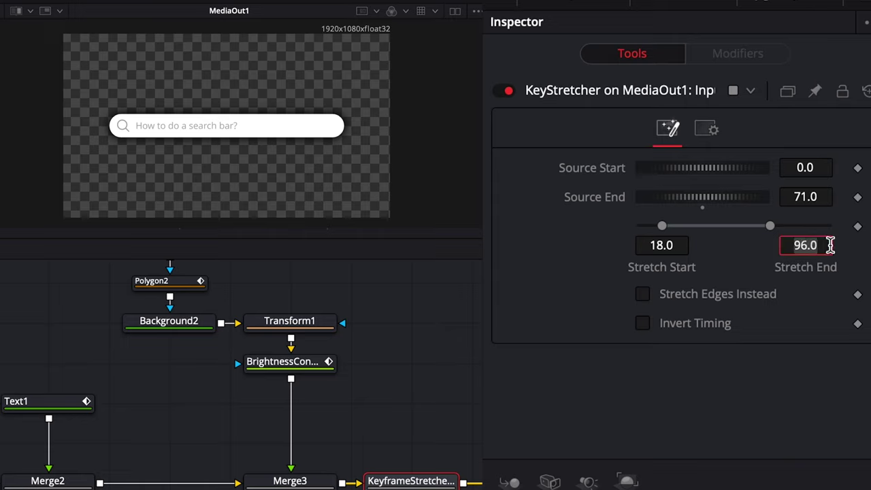
text(58)
key(Return)
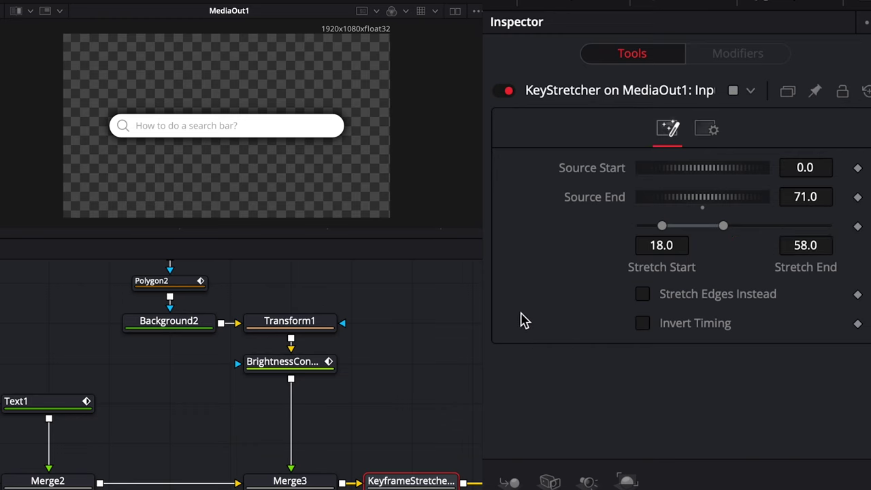
Play the search bar animation from frame 0 in Fusion and stop the playback
click(218, 221)
key(space)
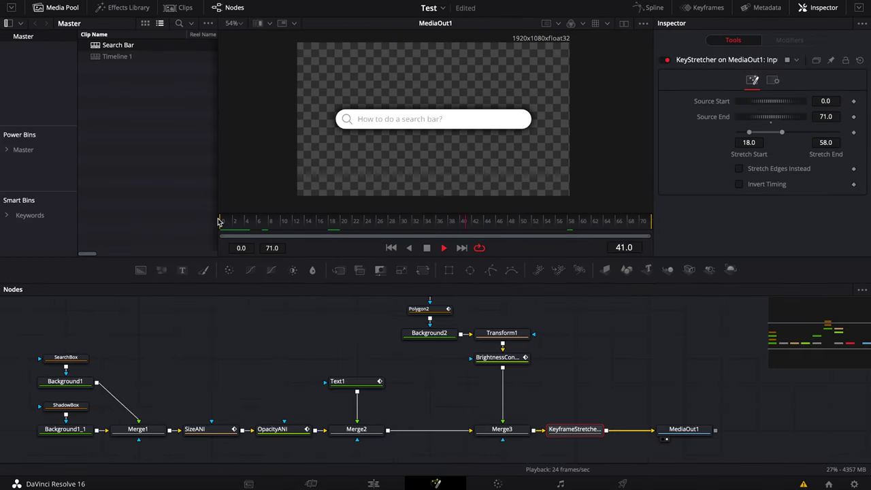
key(space)
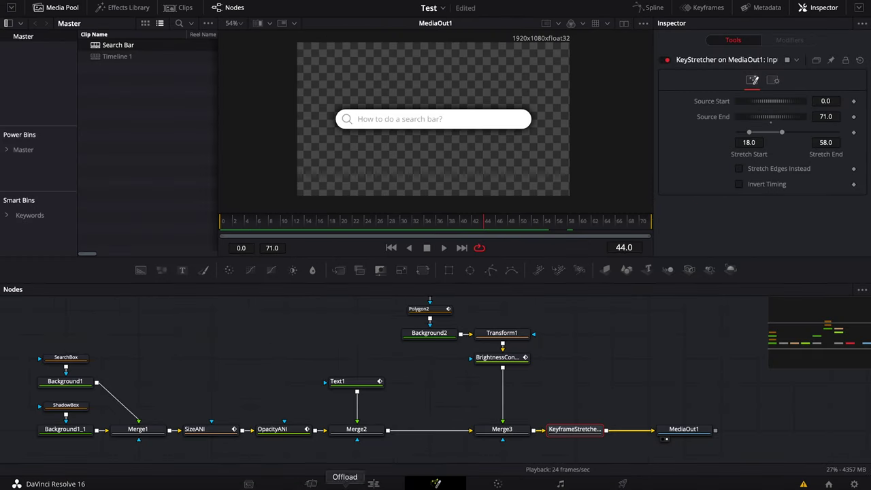
Lengthen the Fusion Composition clip to 00:00:17:10 in the Edit page timeline and set its Render Cache Fusion Output to On
click(373, 484)
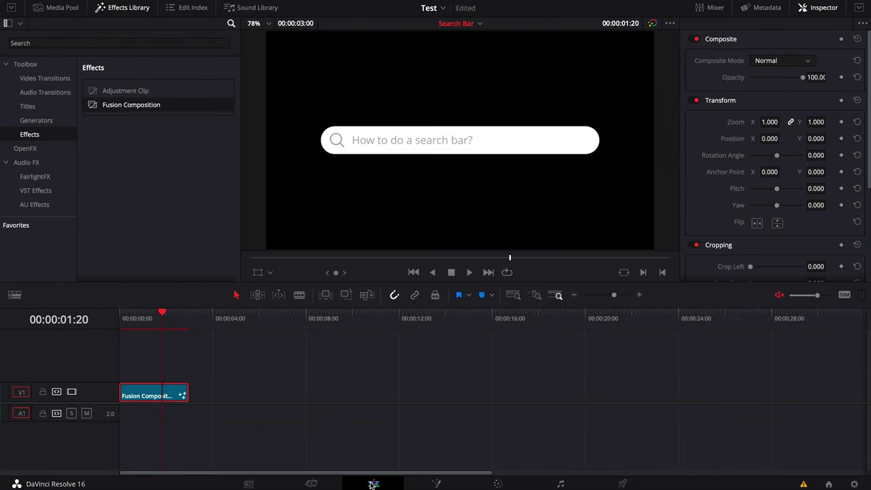
drag(183, 393, 520, 394)
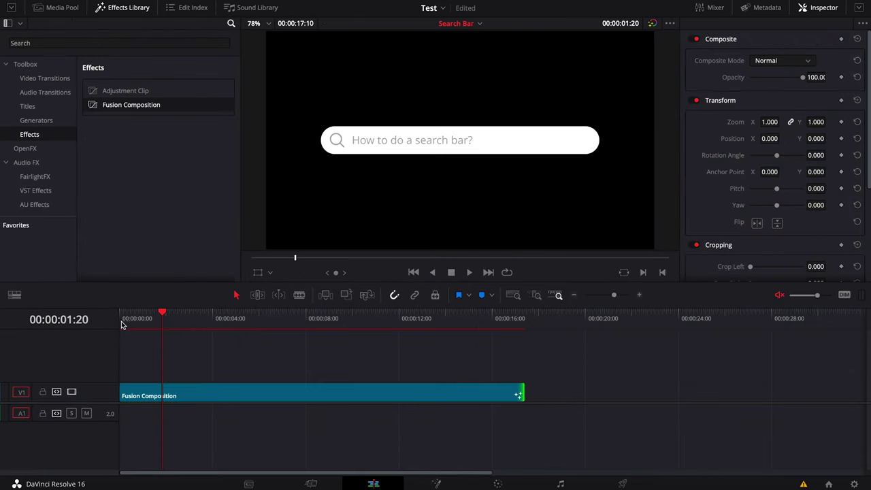
click(155, 397)
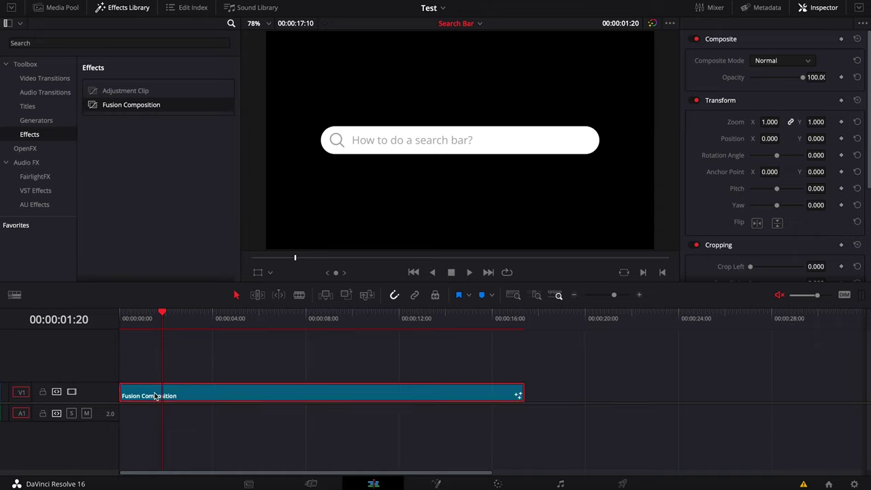
right_click(155, 397)
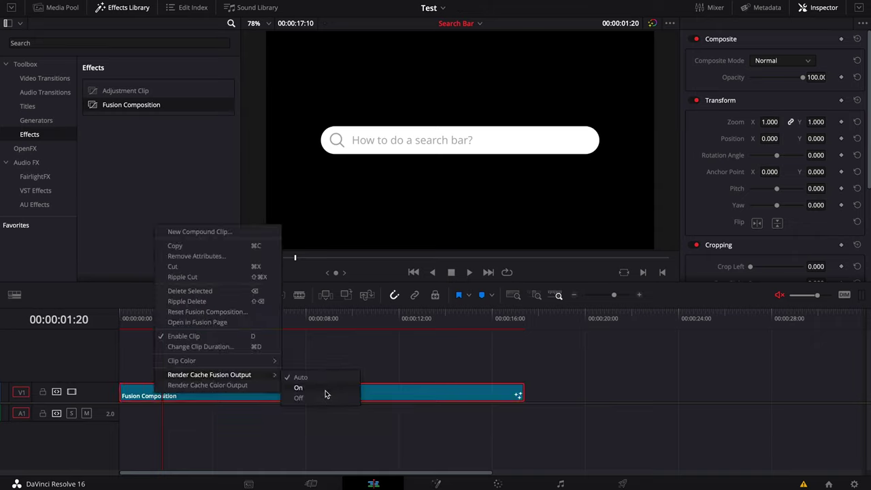
click(299, 387)
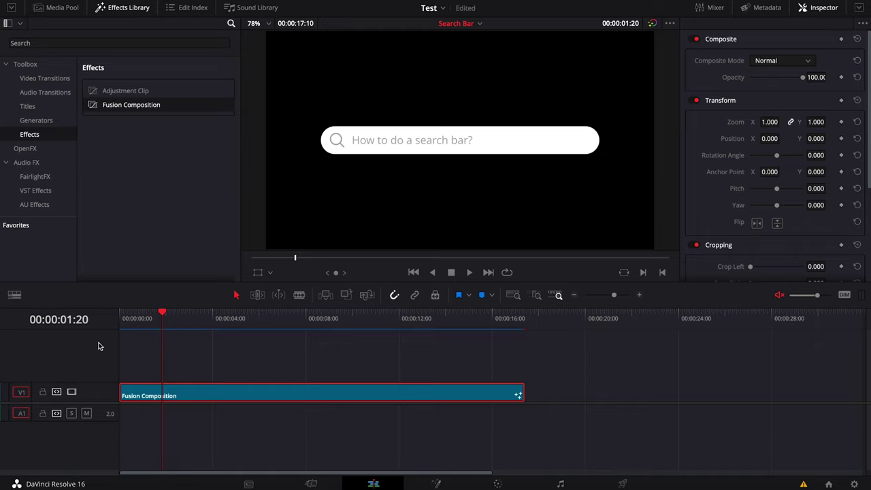
Play the lengthened clip from the start of the timeline and return to the Fusion page
click(120, 315)
key(space)
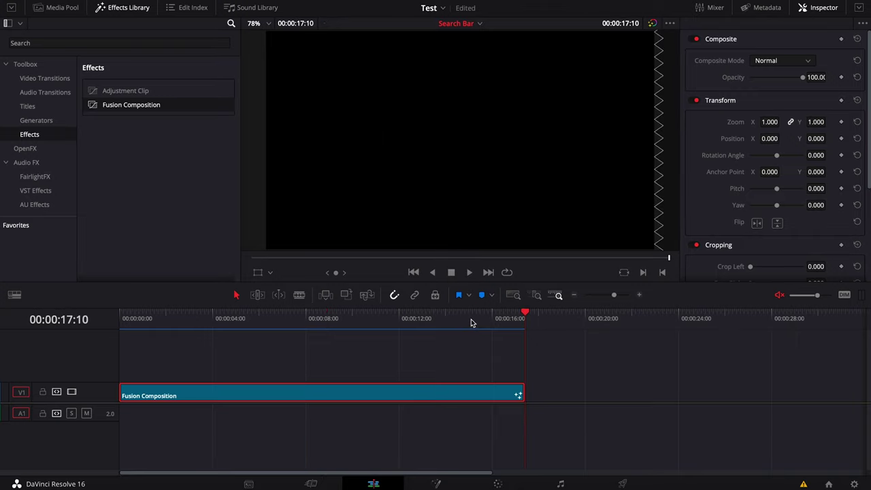
click(436, 485)
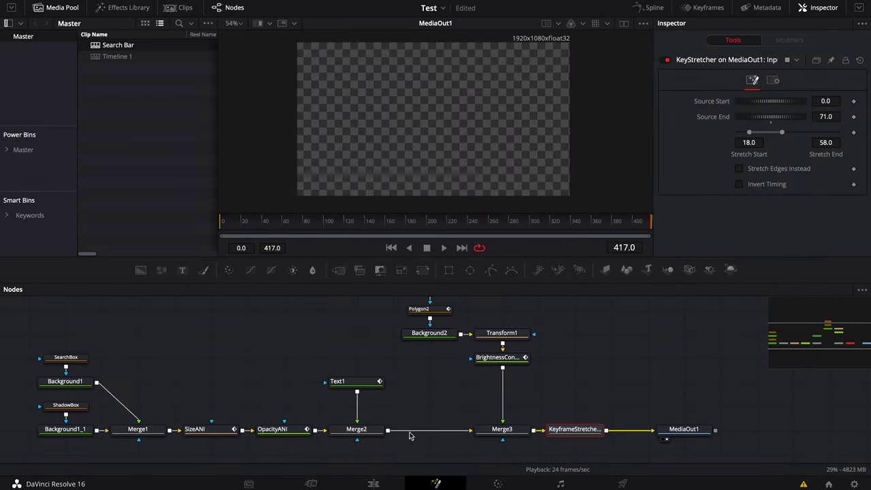
Look over the whole search bar node graph and view the composition at frame 197
scroll(332, 396, left, 3)
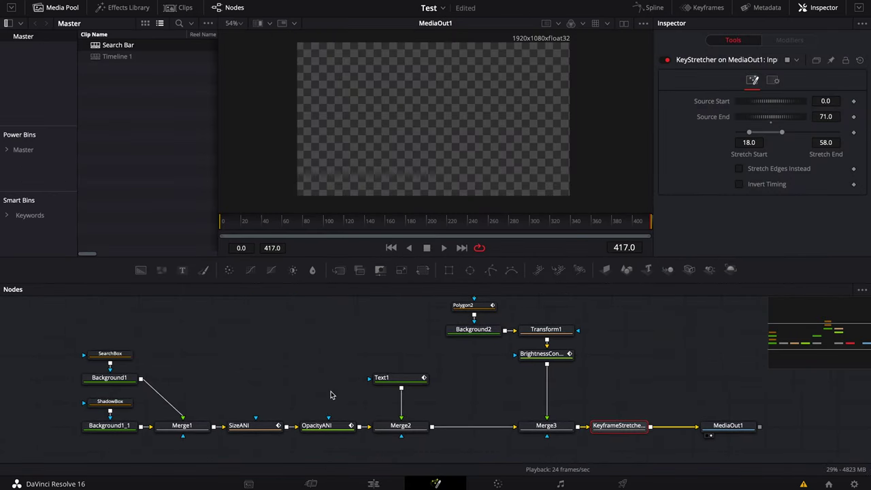
scroll(286, 386, up, 2)
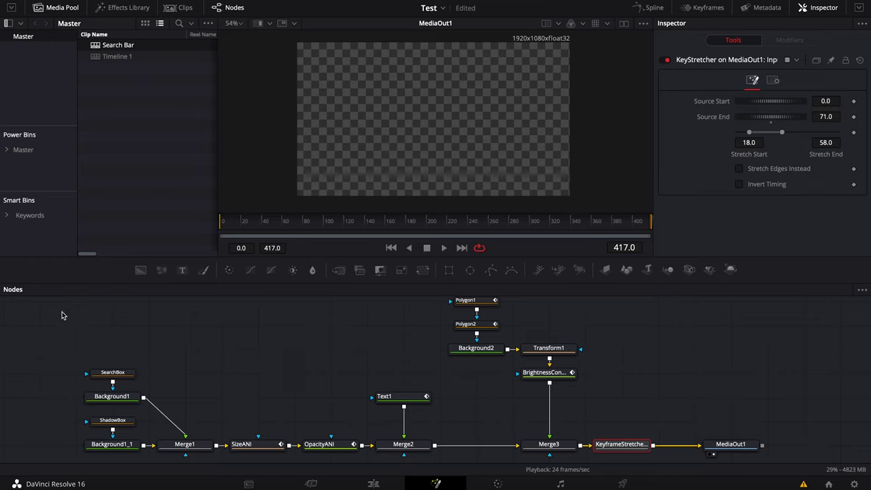
scroll(345, 412, down, 3)
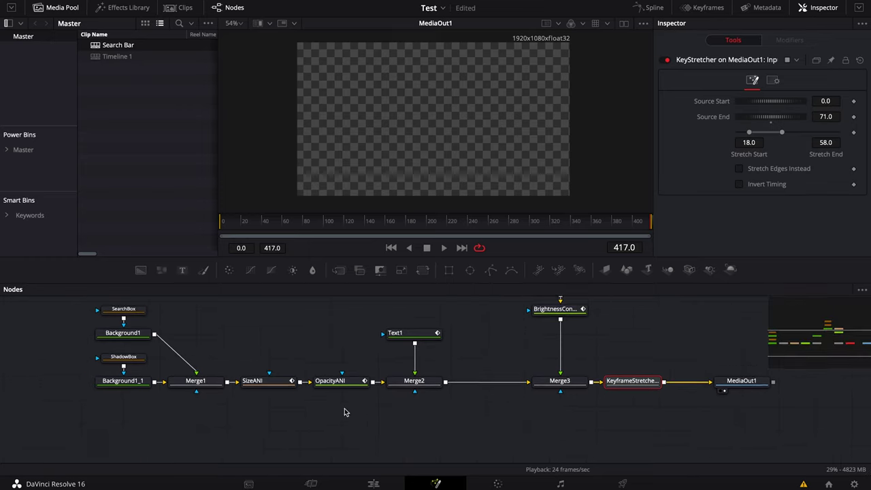
scroll(345, 412, right, 3)
scroll(345, 412, up, 2)
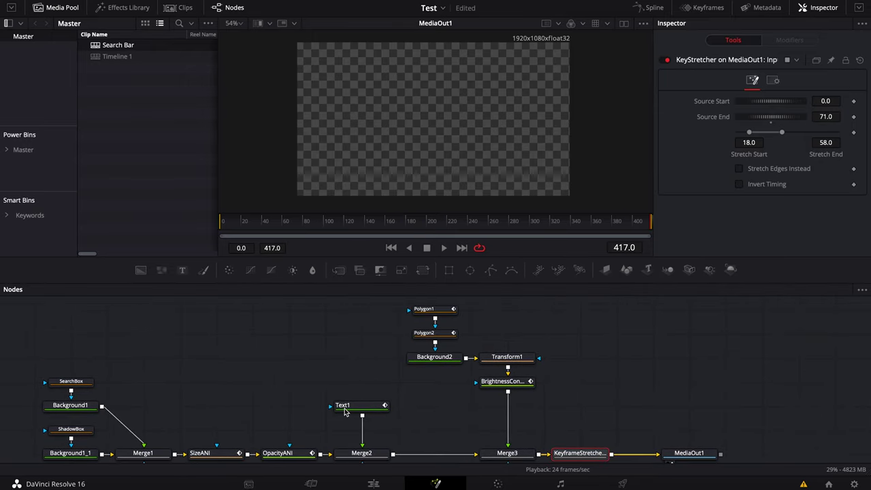
scroll(344, 408, down, 1)
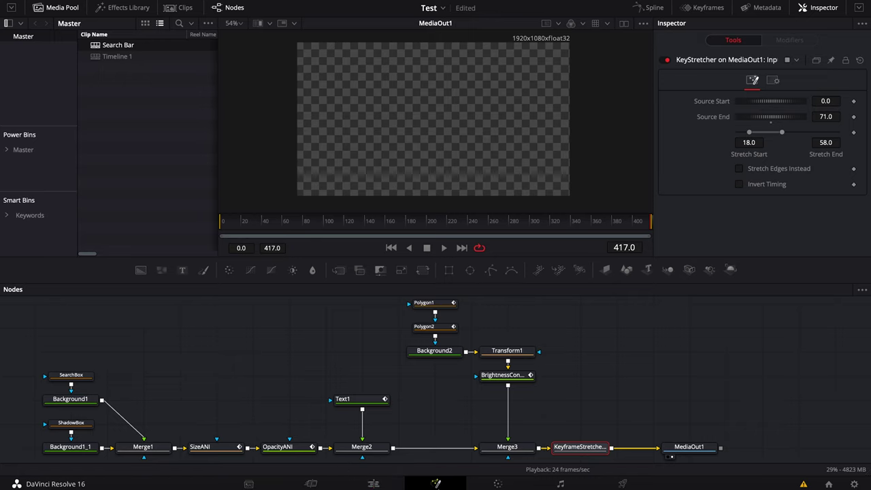
click(424, 221)
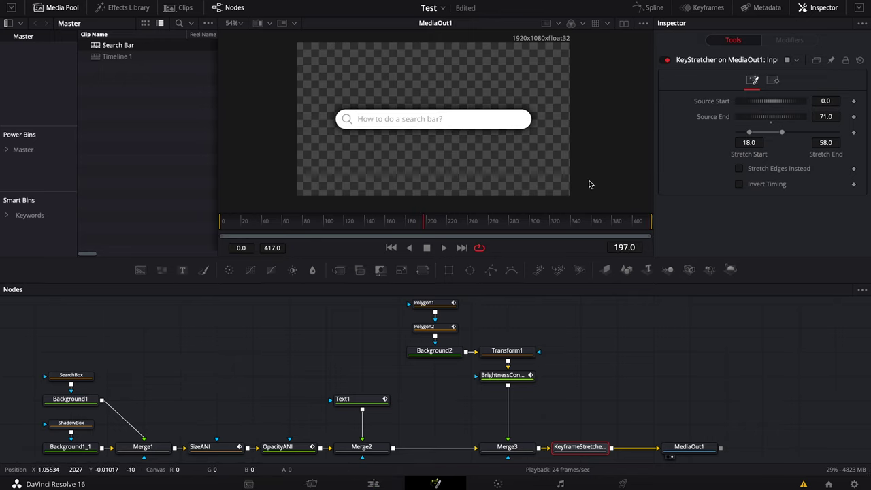